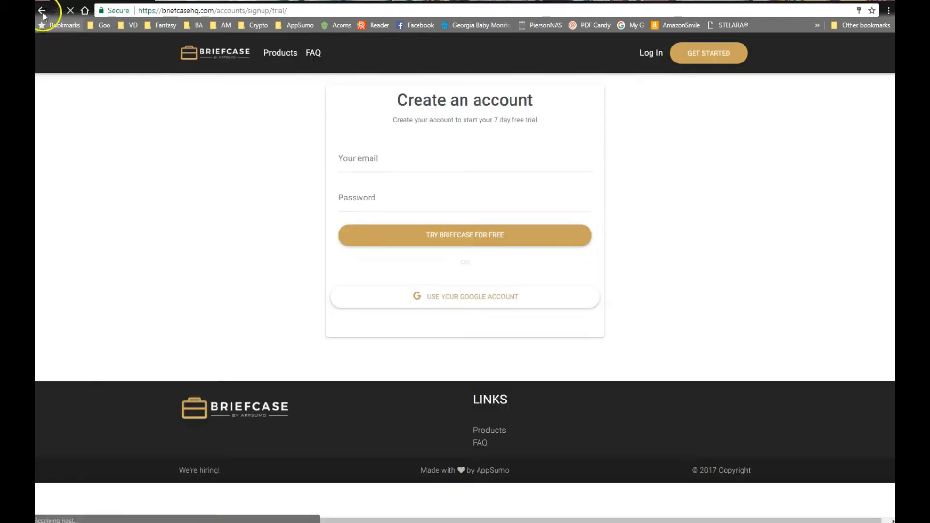
# Return to the Briefcase home page and review the monthly subscription price in the bundle description.
pyautogui.click(41, 11)
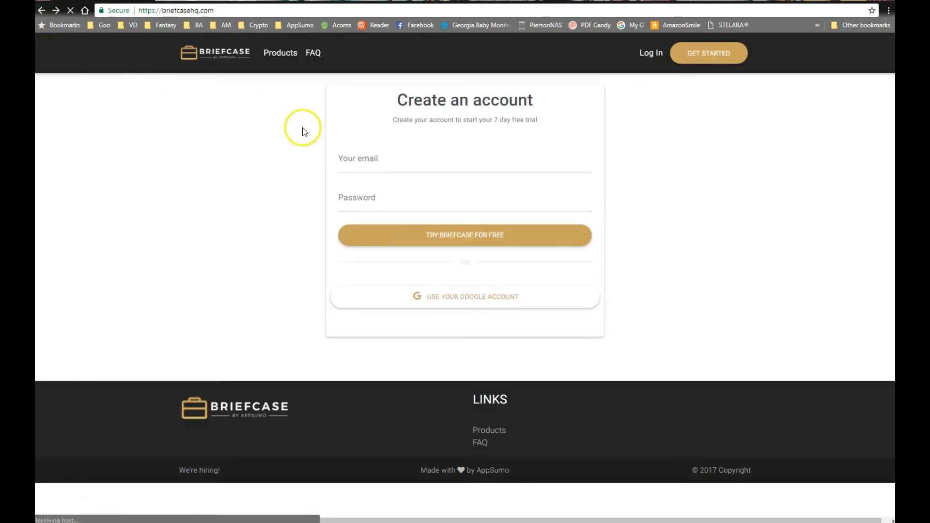
pyautogui.scroll(-10, 321, 426)
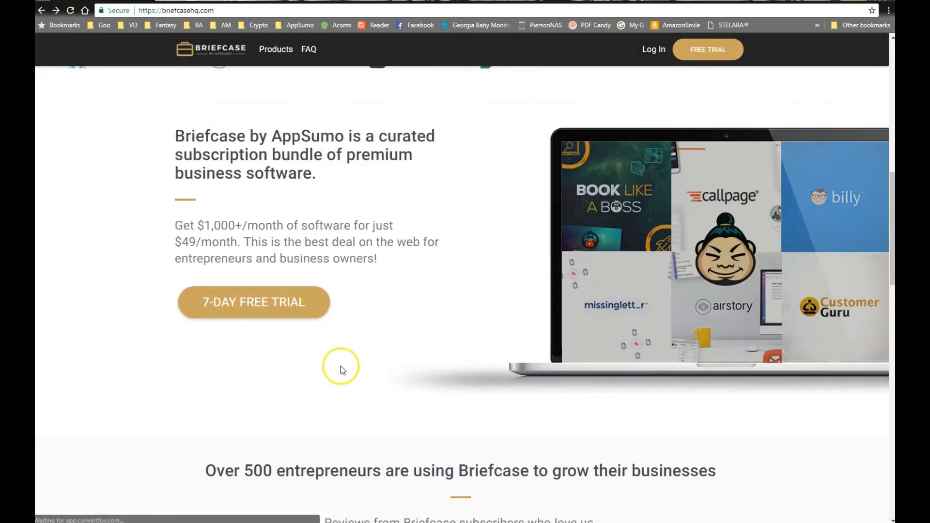
pyautogui.scroll(-7, 339, 365)
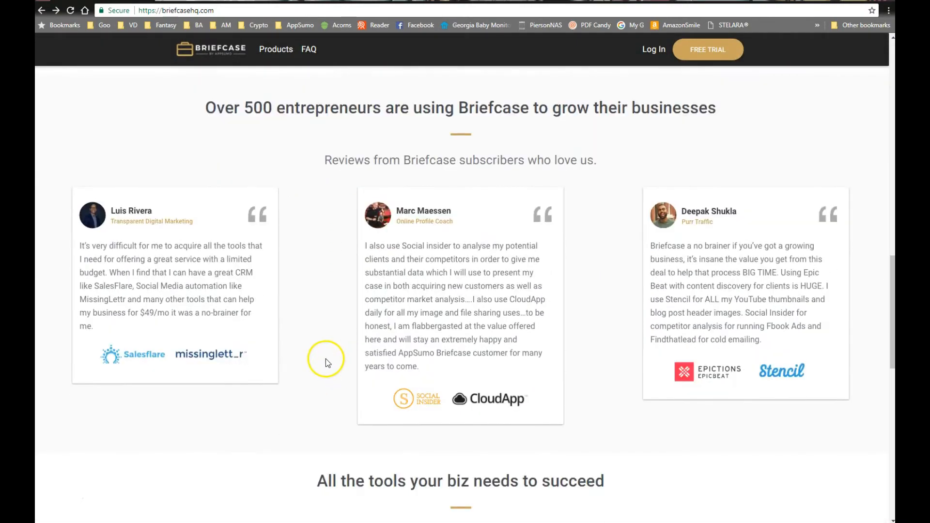
pyautogui.scroll(10, 324, 359)
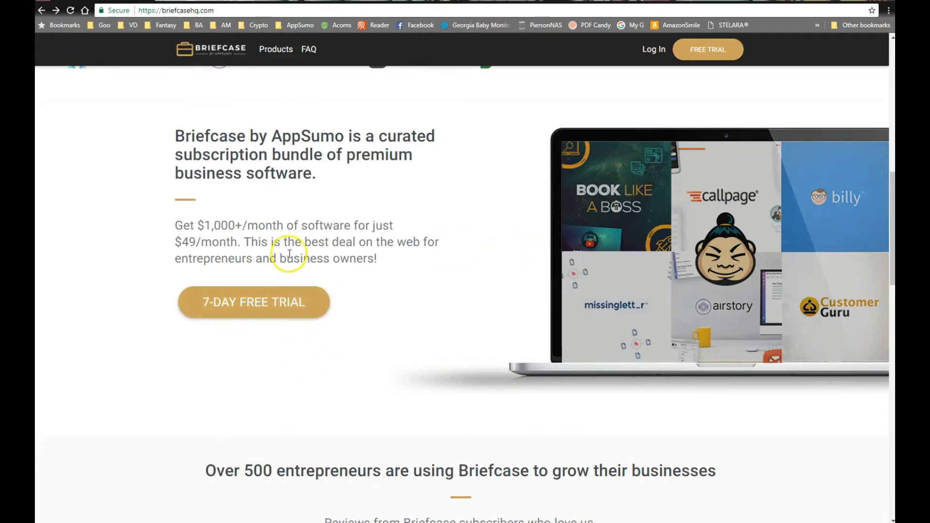
pyautogui.moveTo(167, 241); pyautogui.dragTo(251, 243)
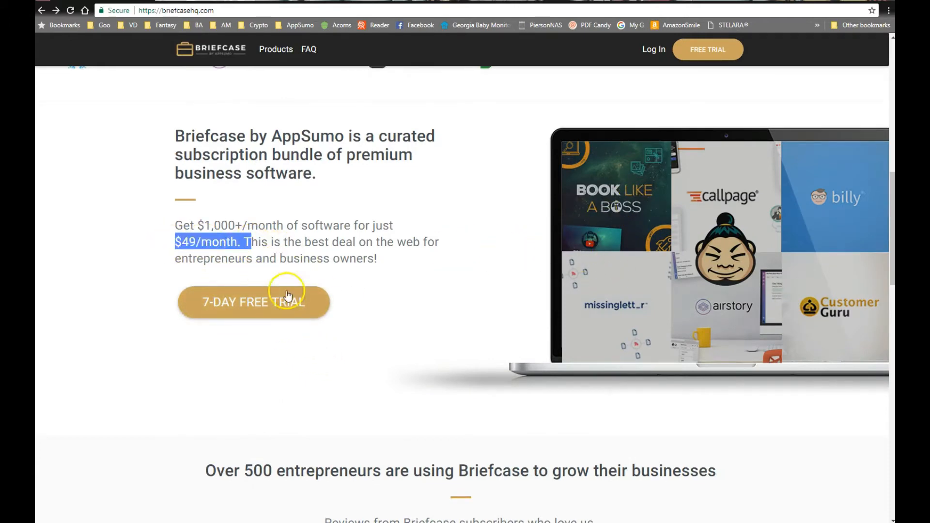
pyautogui.click(247, 260)
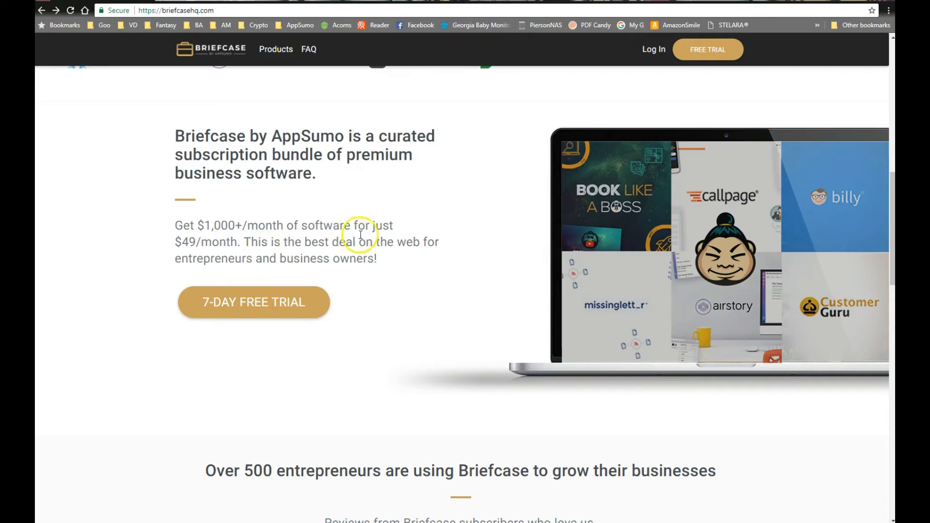
# Look over the subscriber reviews and tool categories on the home page and open the full Briefcase product list.
pyautogui.scroll(-5, 390, 246)
pyautogui.scroll(-8, 391, 246)
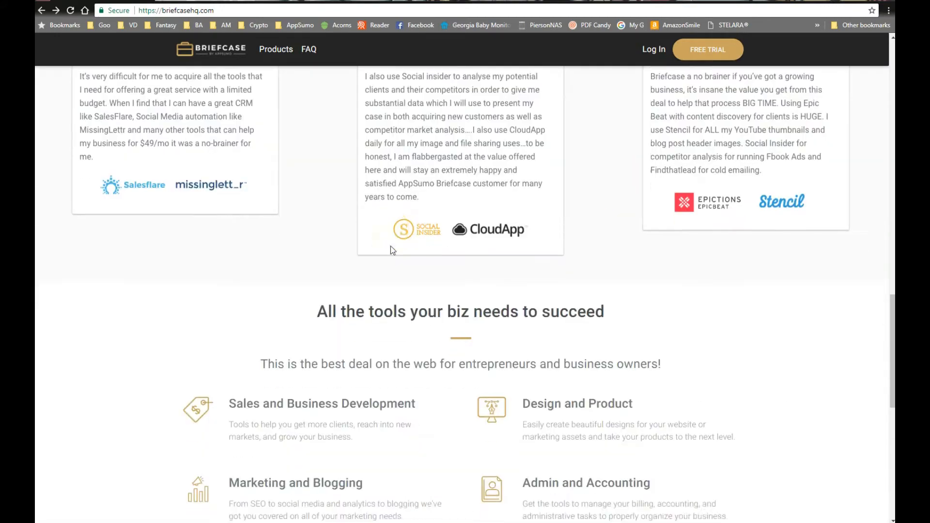
pyautogui.click(448, 439)
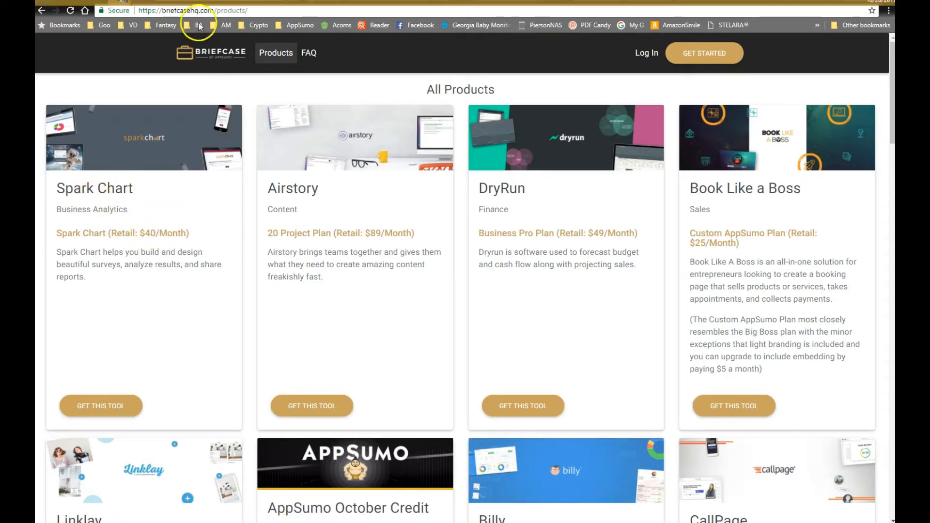
# Switch to the Spark Chart deal page on AppSumo and find the section describing its lifetime access offer.
pyautogui.click(211, 1)
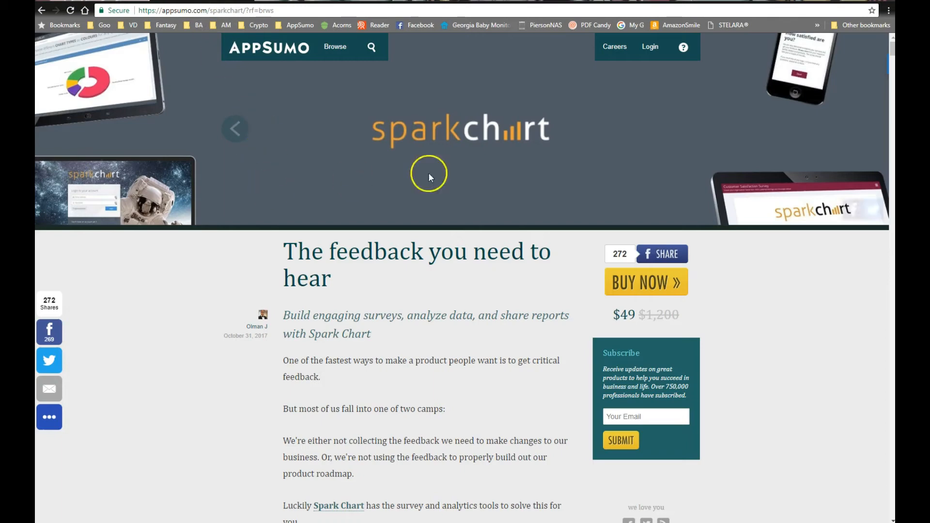
pyautogui.scroll(-5, 392, 336)
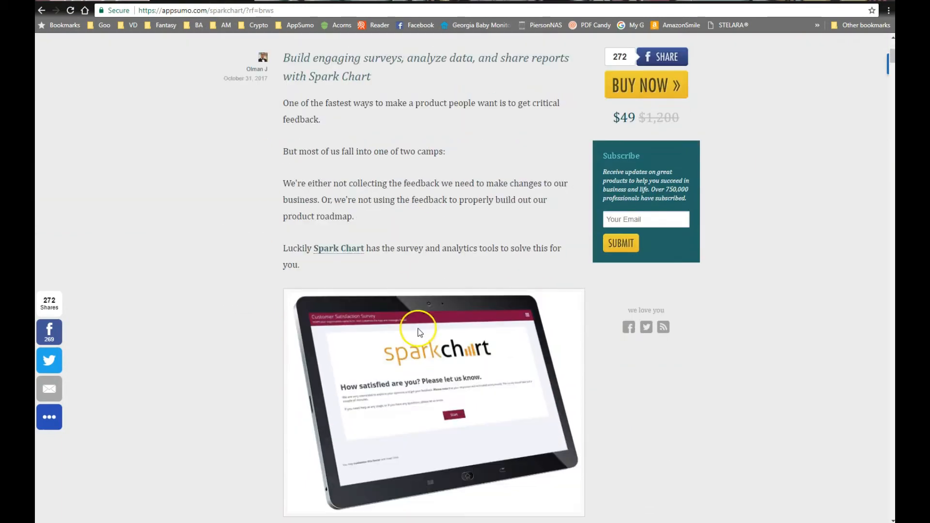
pyautogui.scroll(-15, 419, 332)
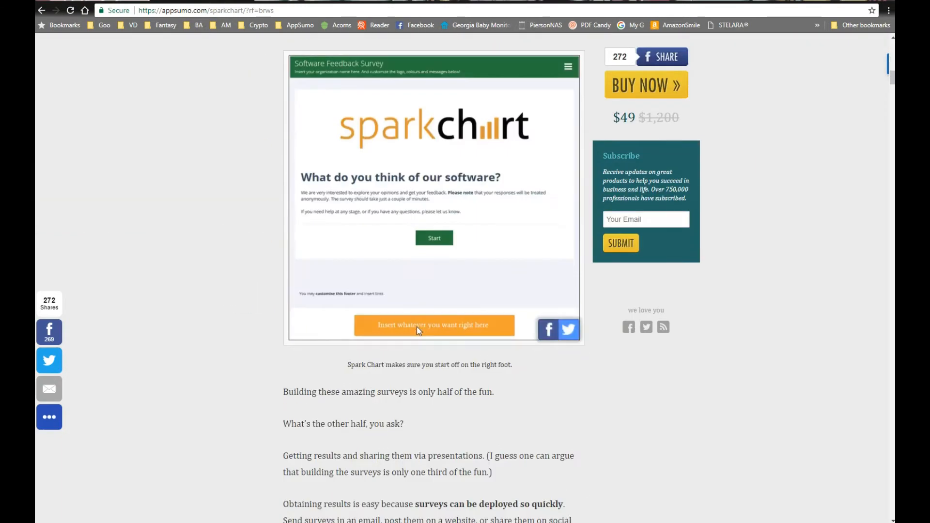
pyautogui.scroll(-20, 416, 327)
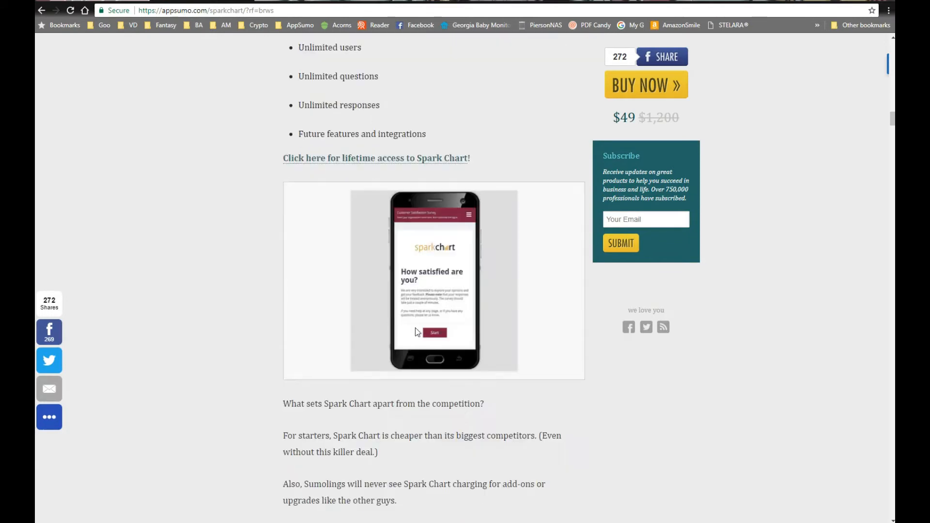
pyautogui.scroll(5, 416, 332)
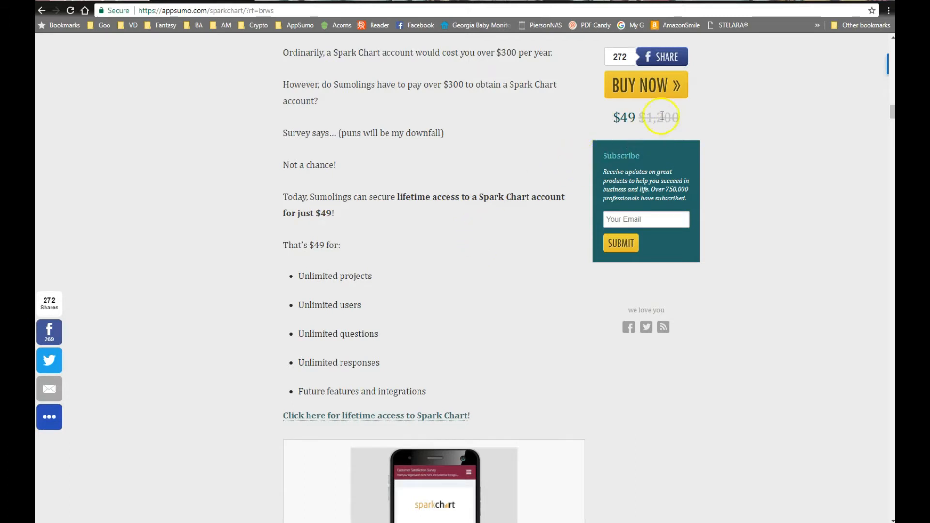
# Highlight Spark Chart's regular and deal prices and each benefit listed, from unlimited projects to future features and integrations.
pyautogui.moveTo(680, 120); pyautogui.dragTo(651, 119)
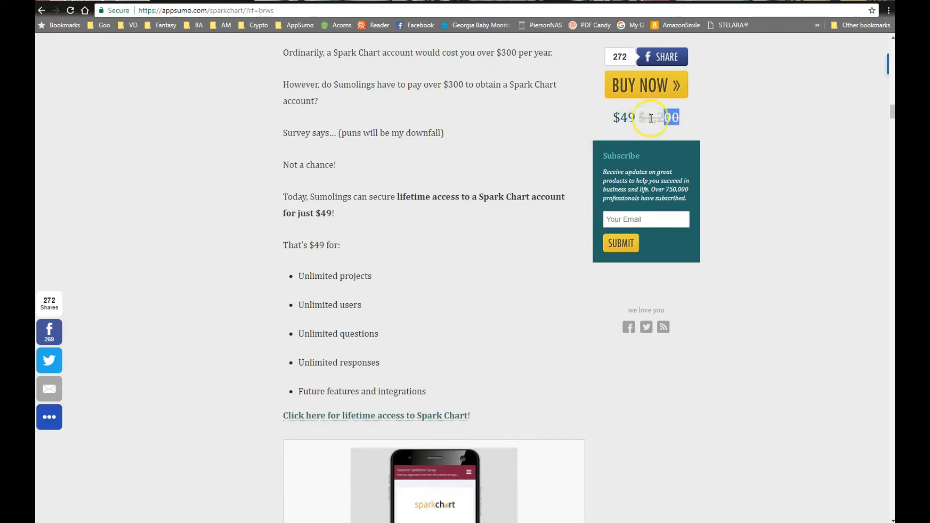
pyautogui.click(611, 120)
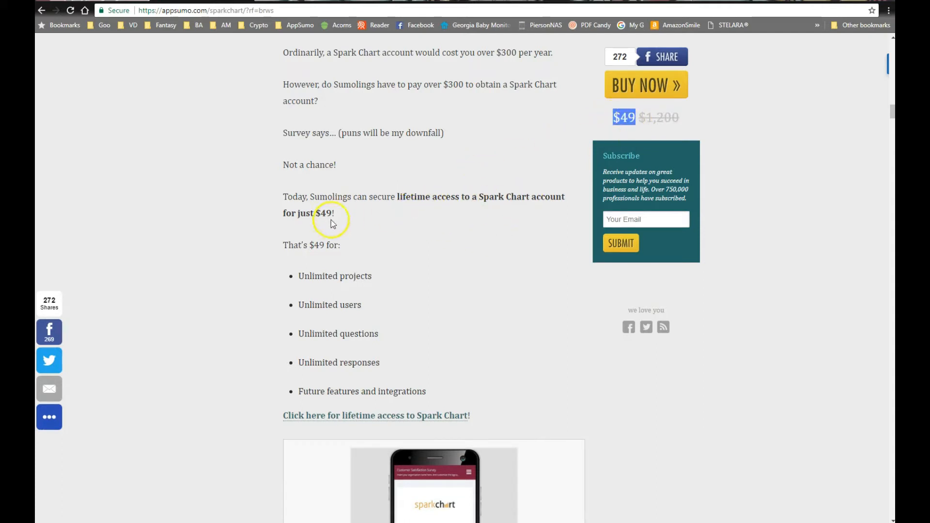
pyautogui.moveTo(294, 247); pyautogui.dragTo(349, 249)
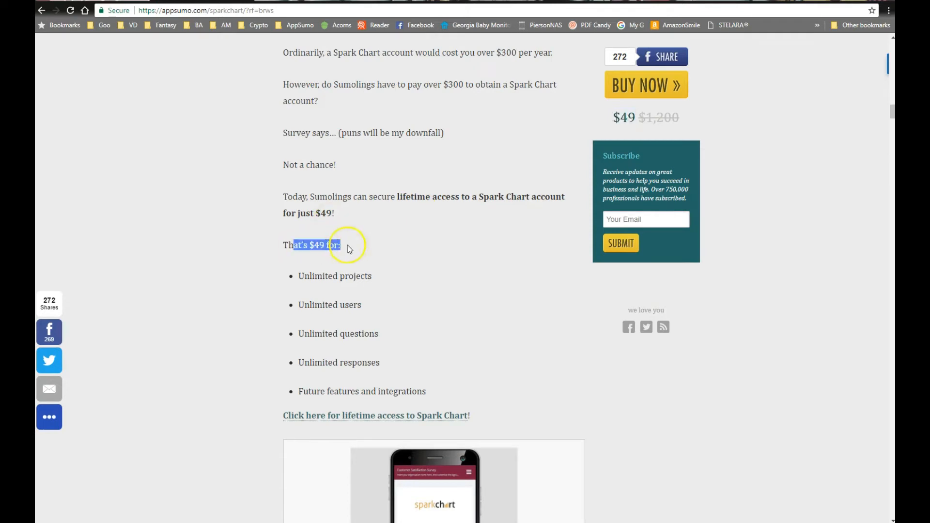
pyautogui.moveTo(323, 277); pyautogui.dragTo(374, 276)
pyautogui.moveTo(304, 306); pyautogui.dragTo(350, 304)
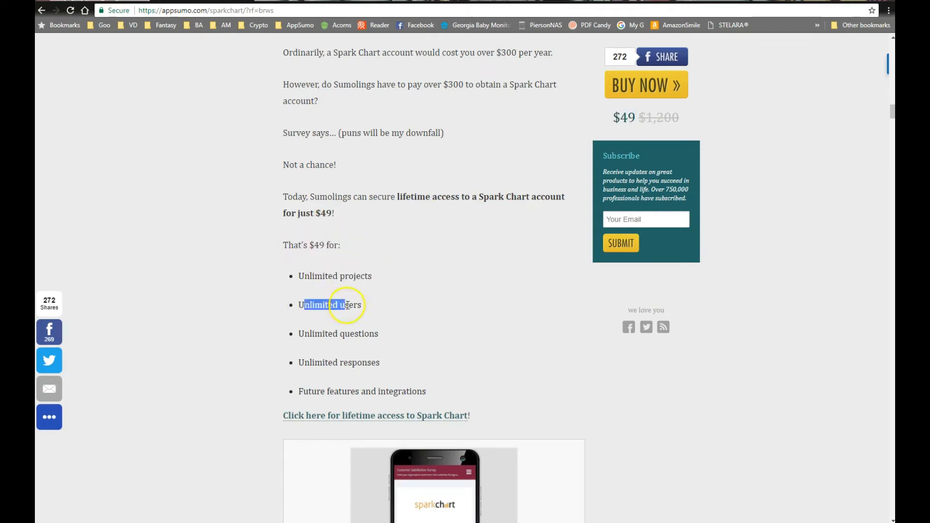
pyautogui.moveTo(315, 333); pyautogui.dragTo(355, 334)
pyautogui.moveTo(315, 363); pyautogui.dragTo(377, 363)
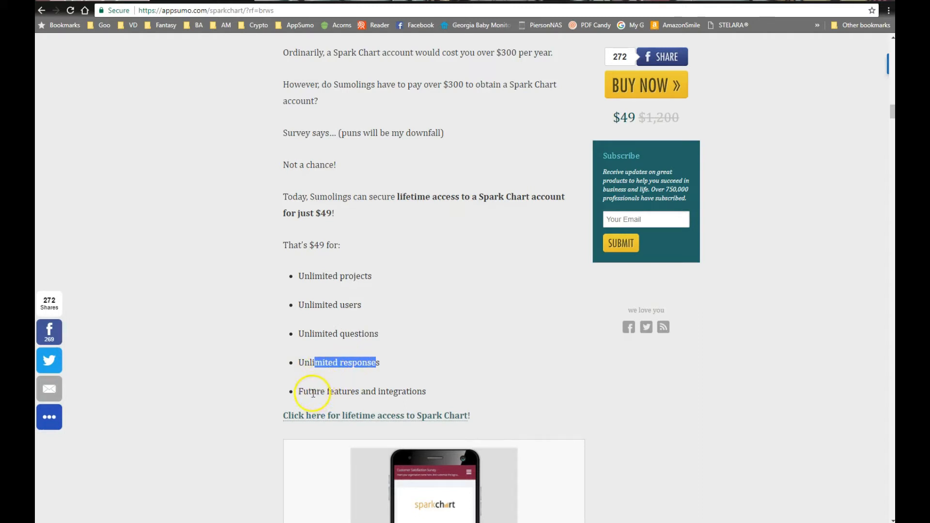
pyautogui.moveTo(313, 393); pyautogui.dragTo(406, 394)
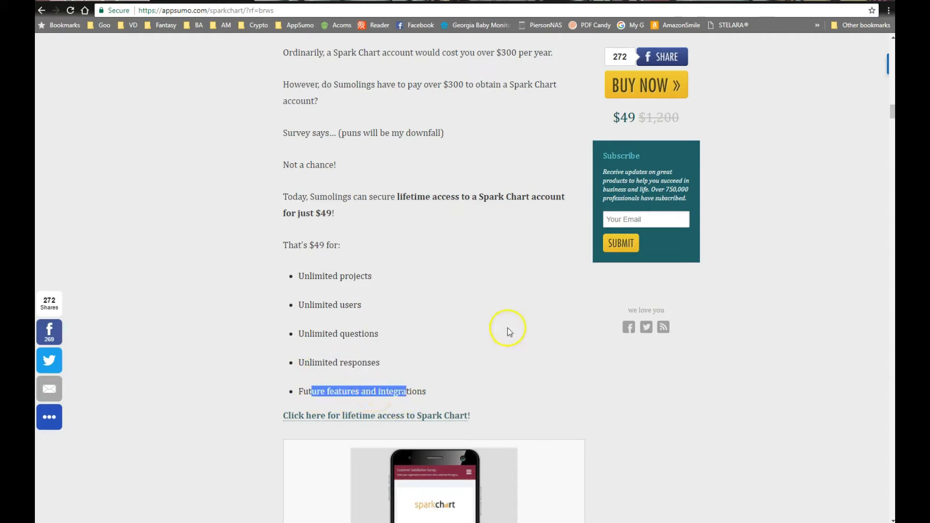
# Read the rest of the Spark Chart deal page, including the lifetime access purchase box.
pyautogui.scroll(-14, 430, 304)
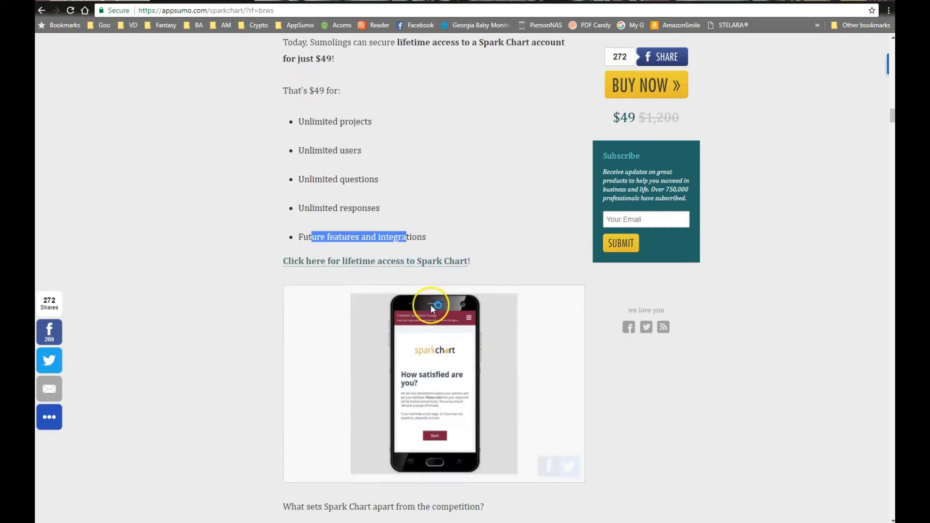
pyautogui.scroll(-10, 437, 313)
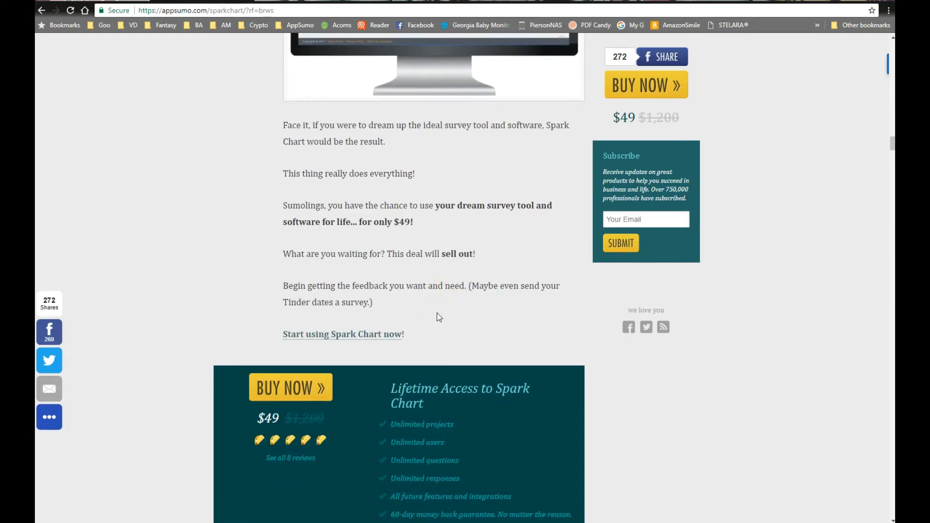
pyautogui.scroll(-8, 437, 313)
pyautogui.scroll(1, 439, 324)
pyautogui.scroll(20, 439, 324)
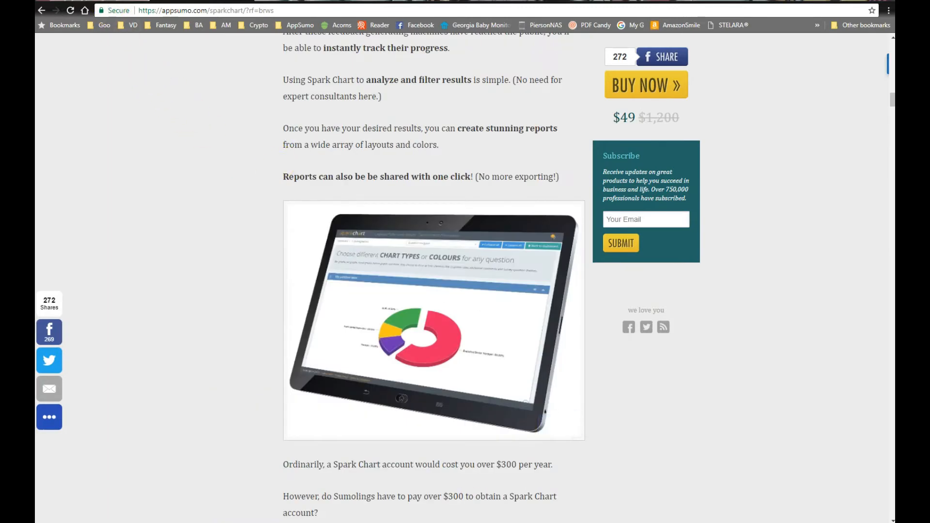
# Compare the Briefcase product list with the Spark Chart deal on AppSumo and highlight the deal's two prices together.
pyautogui.click(106, 1)
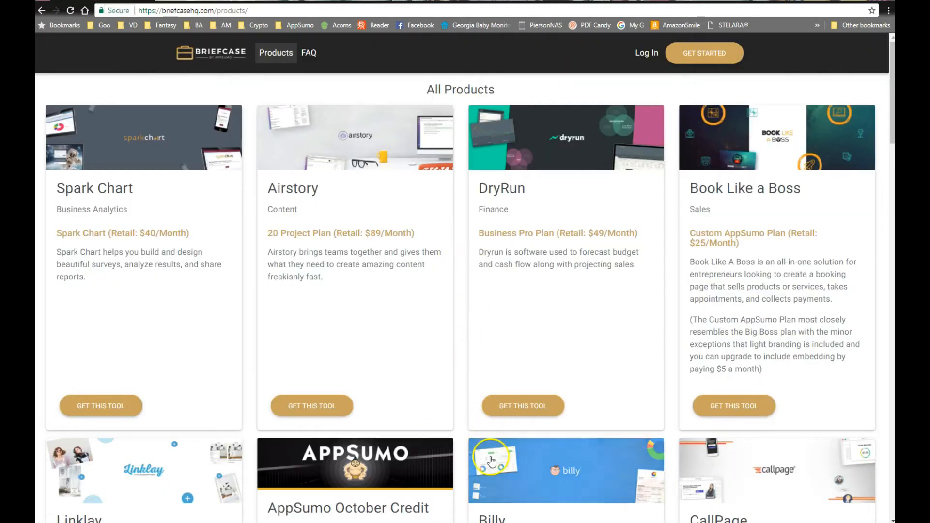
pyautogui.click(217, 1)
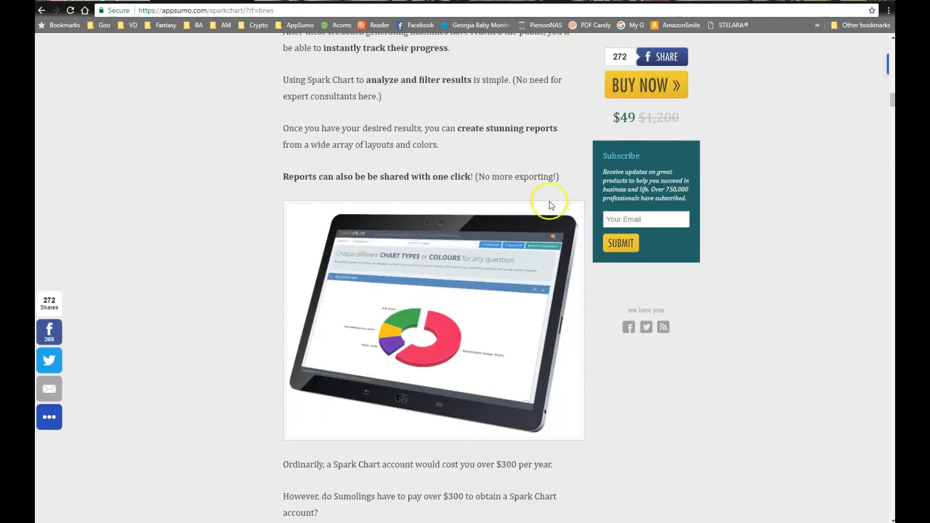
pyautogui.moveTo(613, 117); pyautogui.dragTo(680, 119)
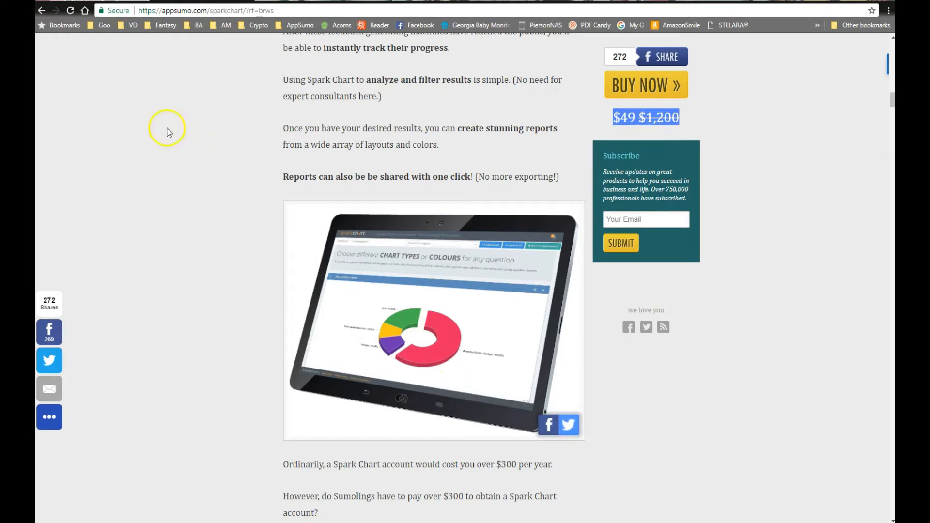
# Return to the Briefcase product list and highlight the AppSumo October Credit offer and its use-it-or-lose-it note.
pyautogui.click(112, 2)
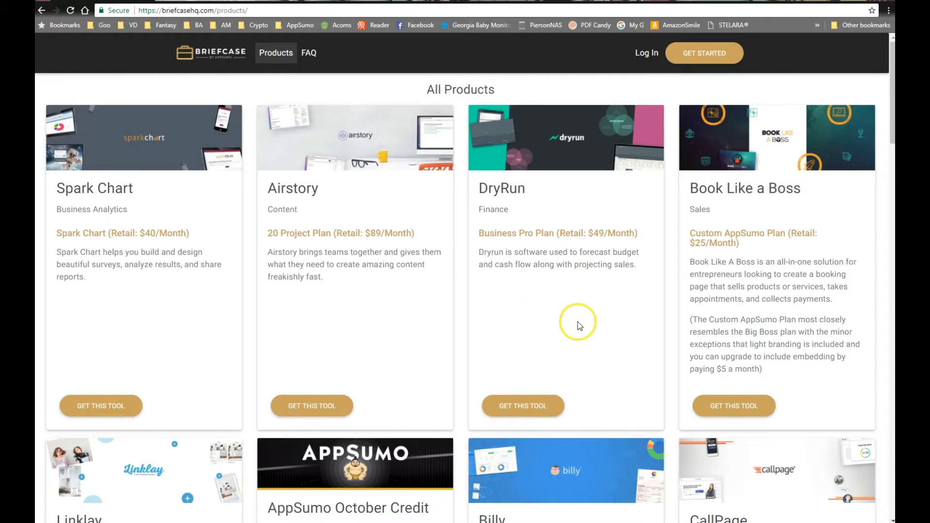
pyautogui.scroll(-5, 578, 322)
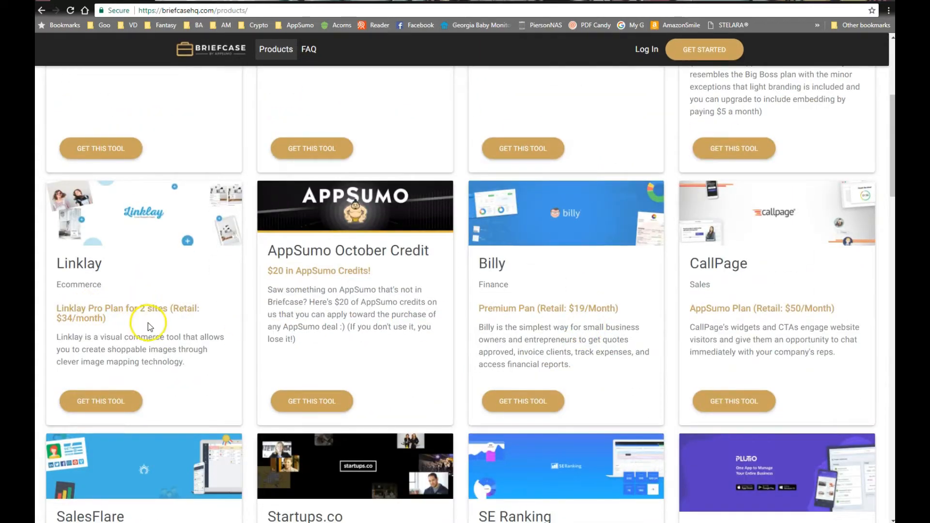
pyautogui.scroll(-1, 148, 322)
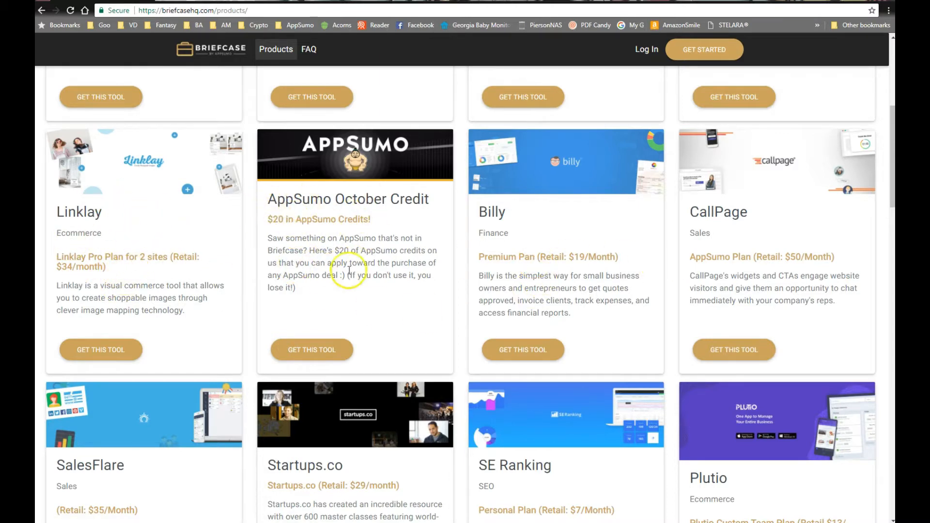
pyautogui.moveTo(272, 219); pyautogui.dragTo(371, 219)
pyautogui.moveTo(350, 275); pyautogui.dragTo(419, 291)
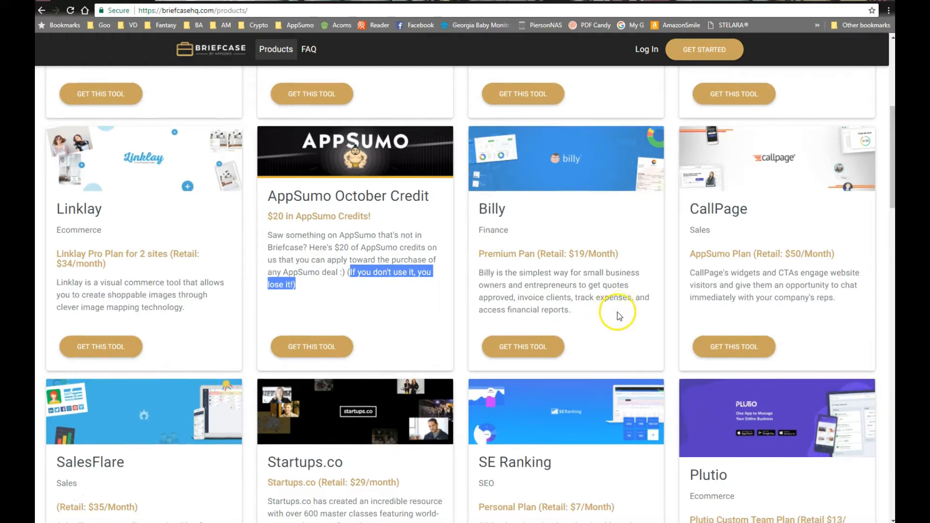
# Browse further through the Briefcase products and highlight MissingLettr's retail price and description.
pyautogui.scroll(-5, 615, 310)
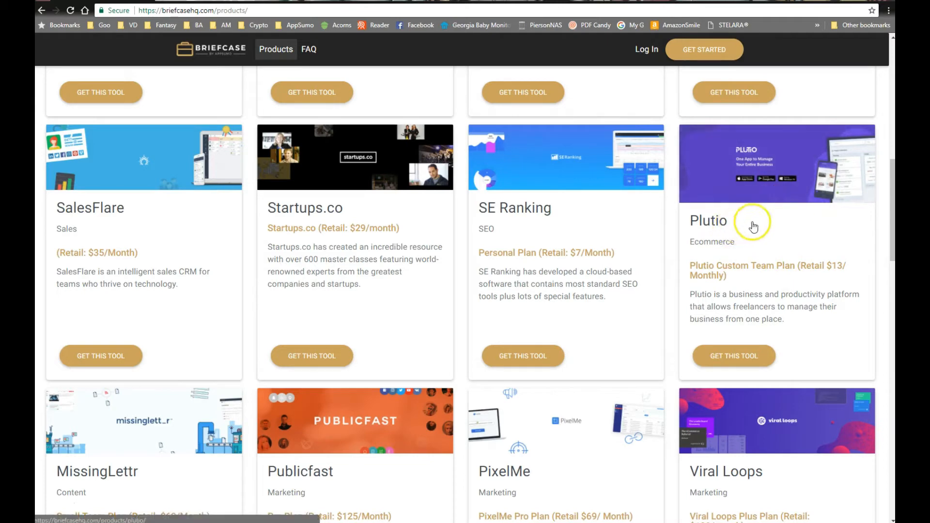
pyautogui.scroll(-3, 414, 302)
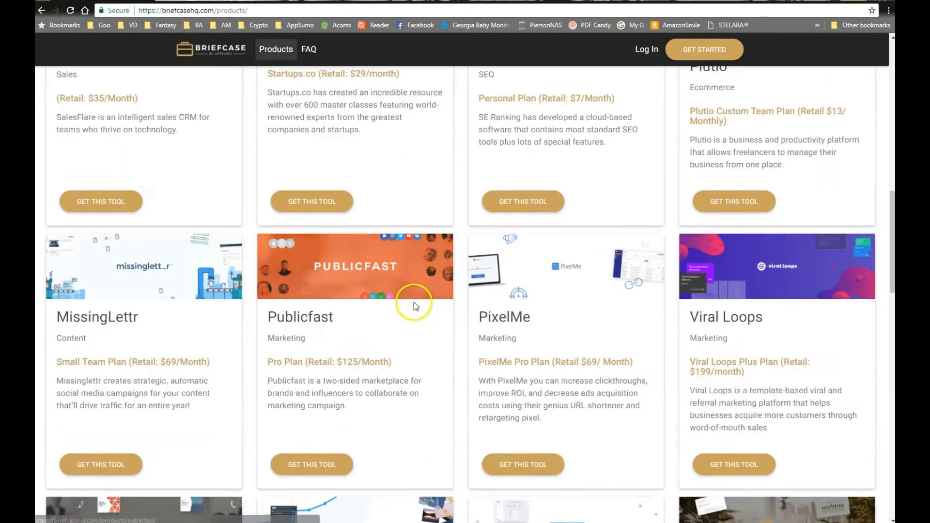
pyautogui.scroll(-3, 191, 306)
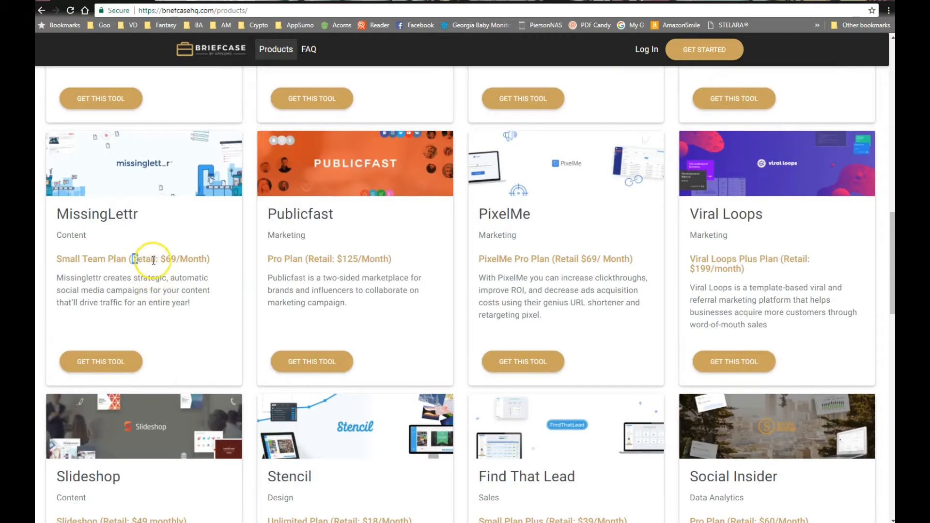
pyautogui.moveTo(132, 261); pyautogui.dragTo(206, 261)
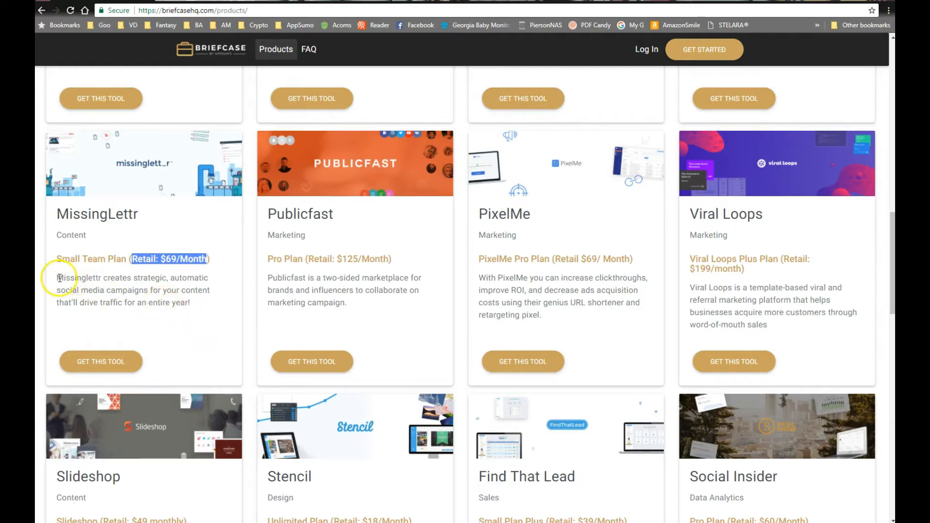
pyautogui.moveTo(57, 278); pyautogui.dragTo(193, 301)
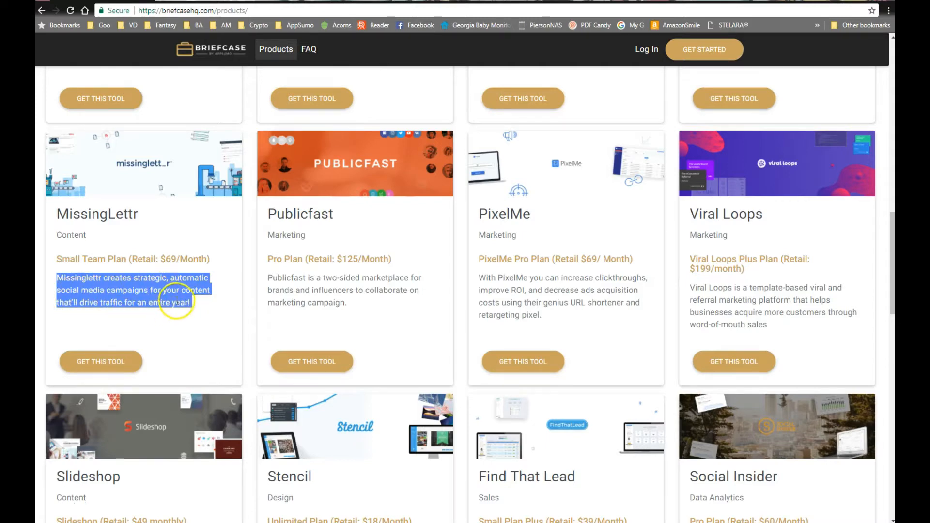
pyautogui.click(156, 318)
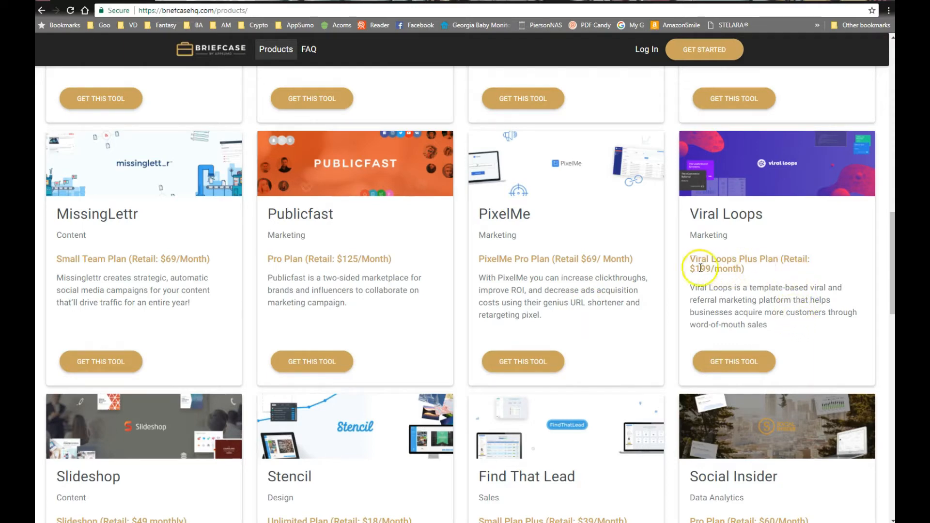
# Highlight the retail price on the Viral Loops card, extend the highlight to the whole plan line, and clear it.
pyautogui.moveTo(689, 269); pyautogui.dragTo(743, 270)
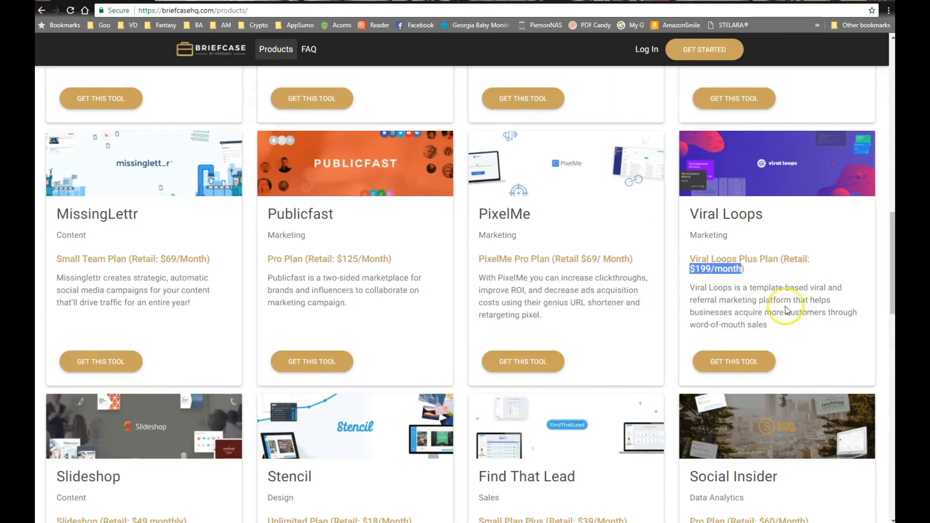
pyautogui.moveTo(689, 259); pyautogui.dragTo(731, 274)
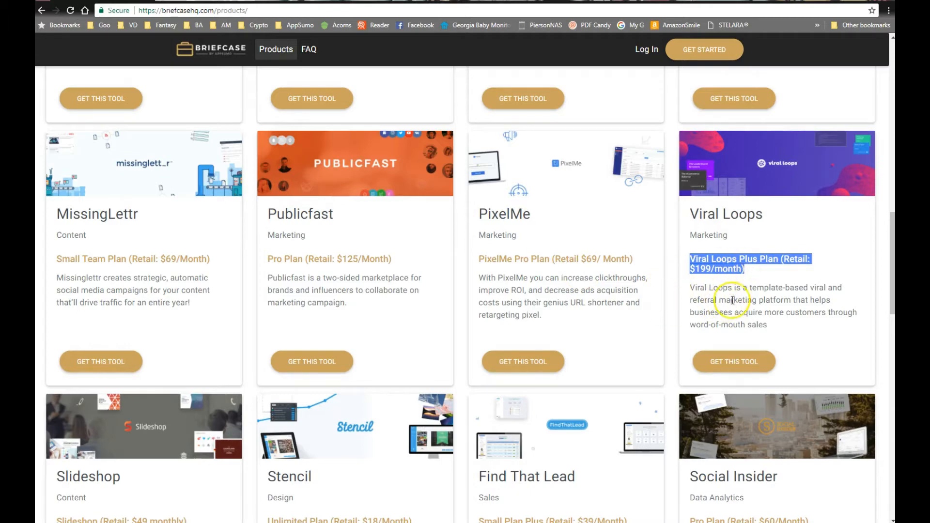
pyautogui.click(745, 284)
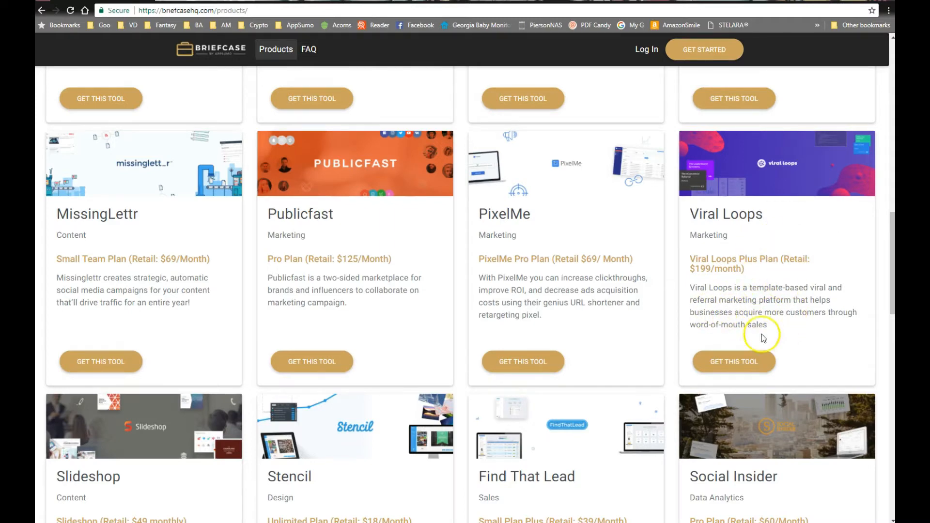
# Examine the next Briefcase product cards, from Slideshop and Social Insider through Reveal, PromoRepublic, Poplink and pCloud.
pyautogui.scroll(-2, 749, 277)
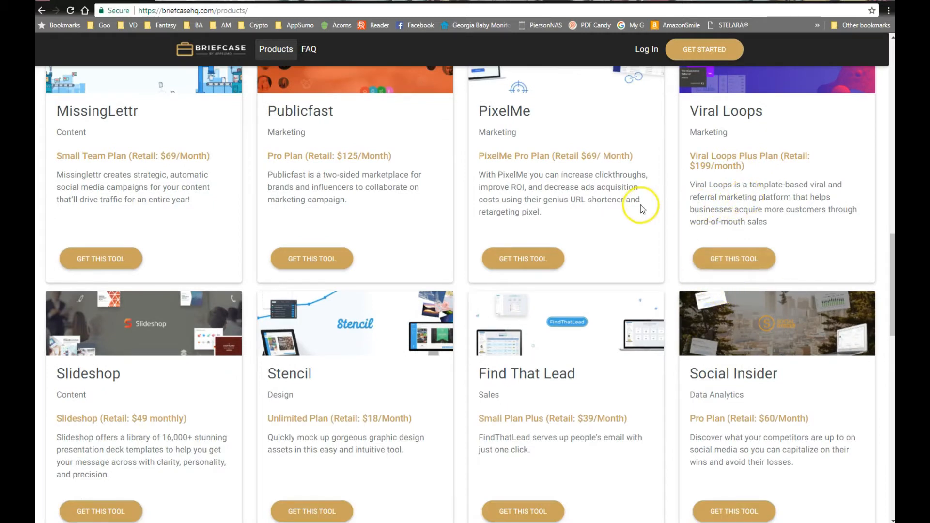
pyautogui.scroll(-2, 576, 231)
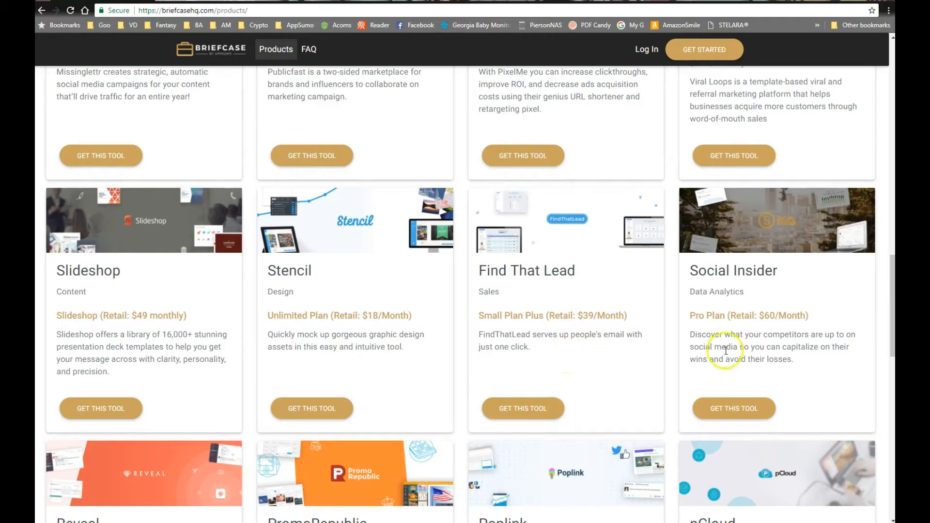
pyautogui.scroll(-1, 765, 365)
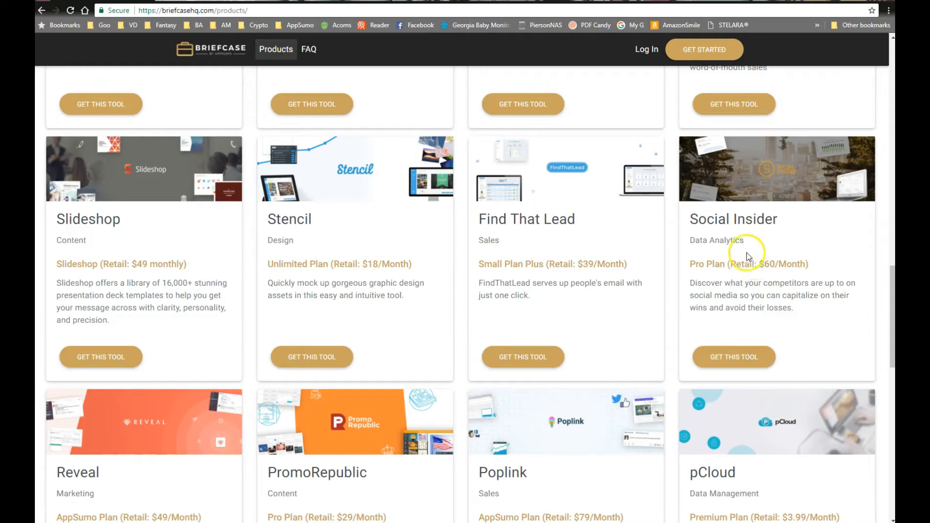
pyautogui.scroll(-4, 745, 280)
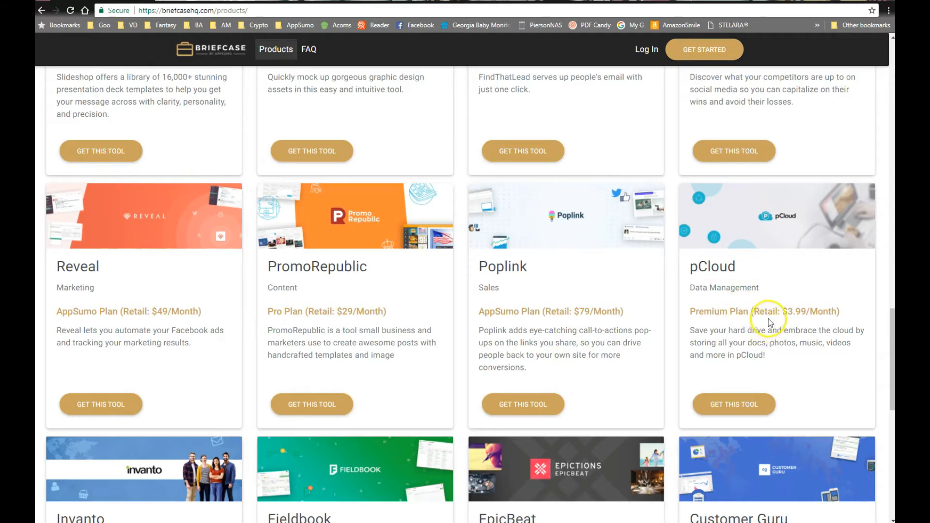
pyautogui.scroll(-4, 768, 311)
pyautogui.scroll(3, 766, 281)
pyautogui.scroll(-1, 783, 277)
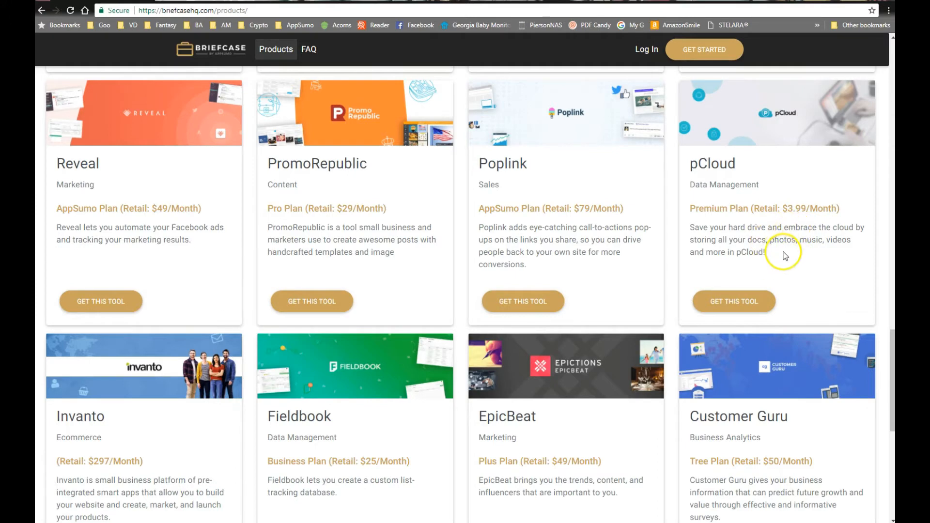
# Highlight Invanto's retail price and view the final product row with CrankWheel, CloudApp and Beacon.
pyautogui.scroll(-3, 712, 260)
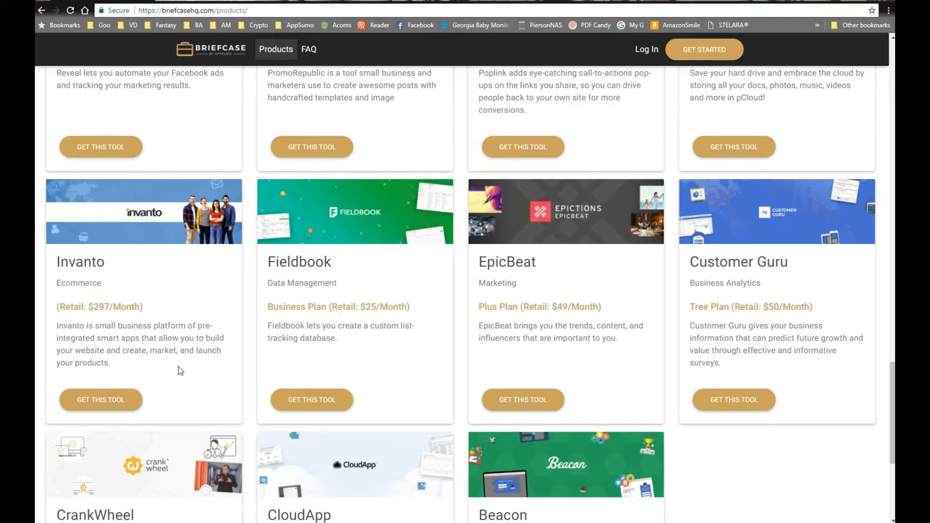
pyautogui.moveTo(59, 307); pyautogui.dragTo(141, 307)
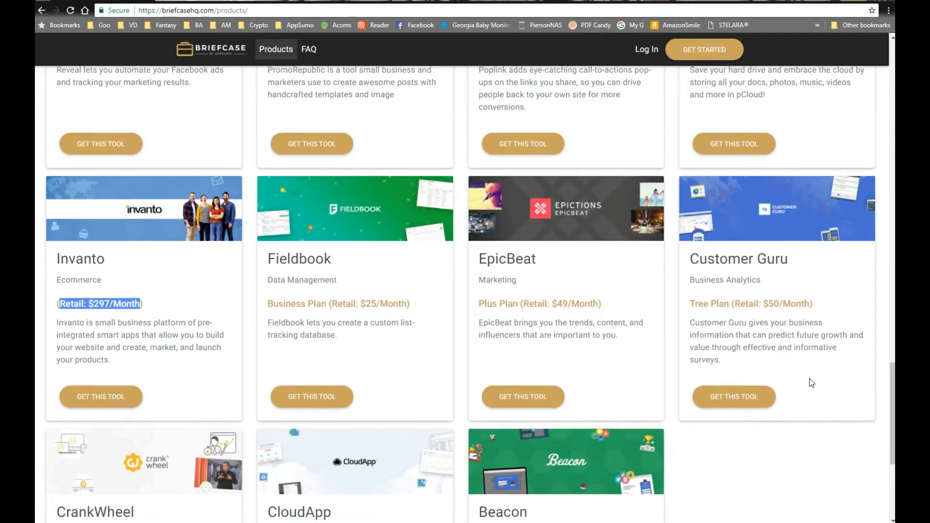
pyautogui.scroll(-5, 676, 316)
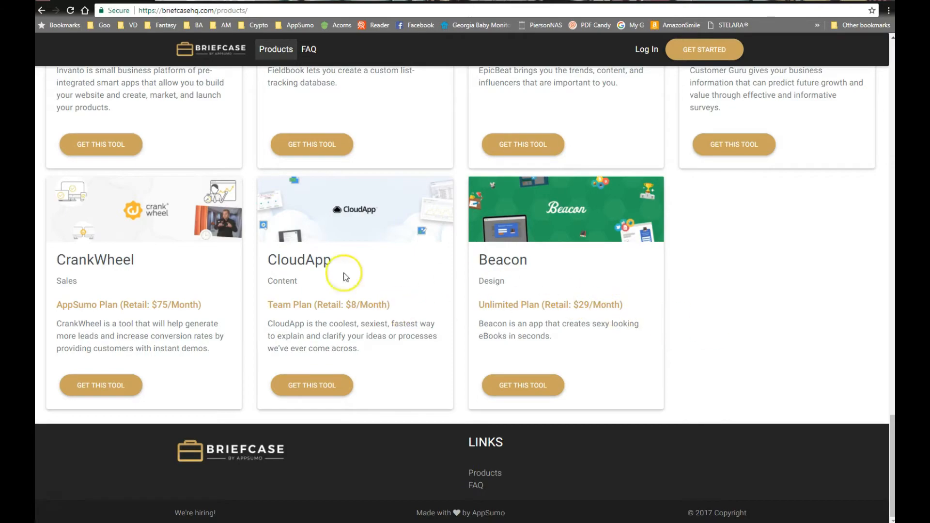
# Look over the product list again from Spark Chart, highlight PixelMe's retail price, and clear the highlight.
pyautogui.scroll(8, 282, 293)
pyautogui.scroll(20, 283, 293)
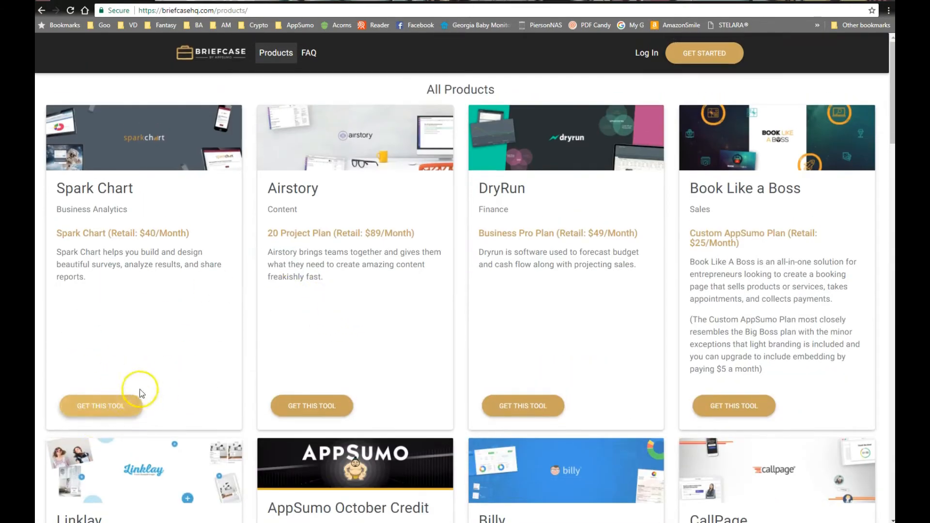
pyautogui.scroll(-12, 383, 387)
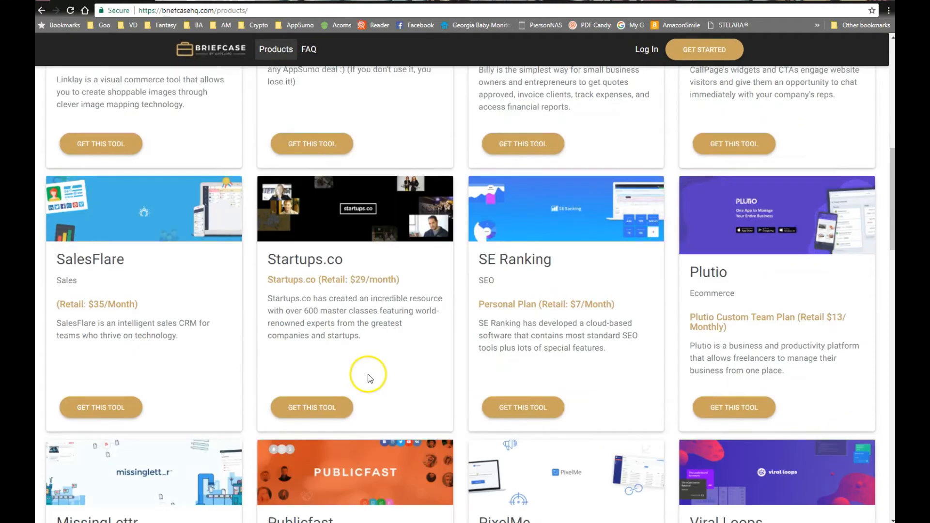
pyautogui.scroll(-6, 533, 356)
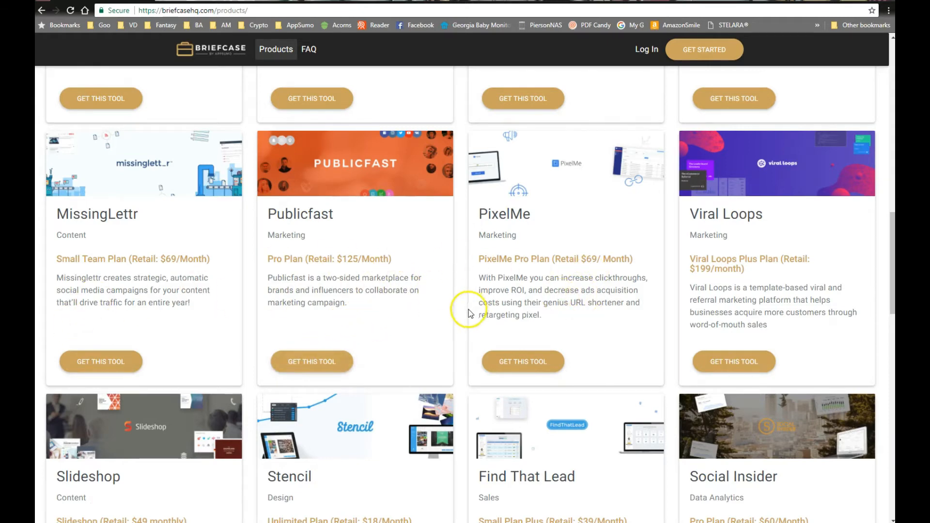
pyautogui.moveTo(539, 259); pyautogui.dragTo(635, 258)
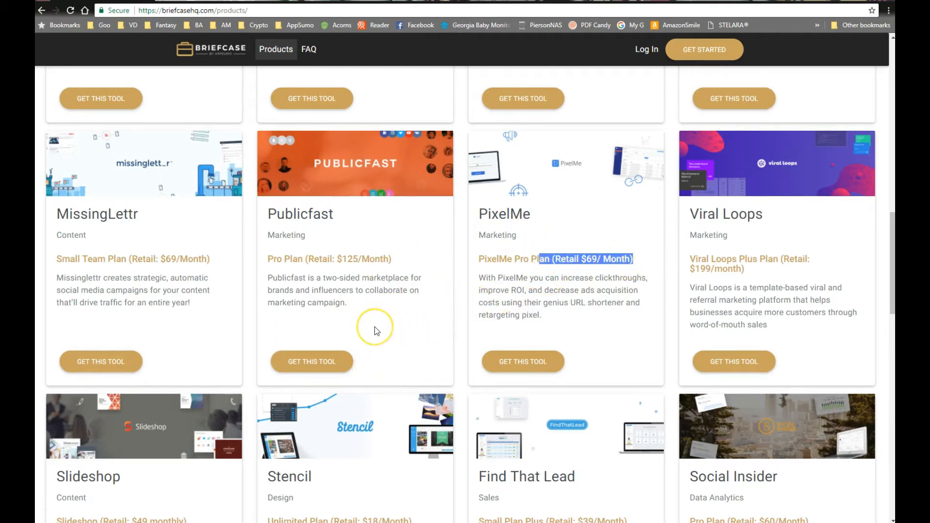
pyautogui.click(370, 291)
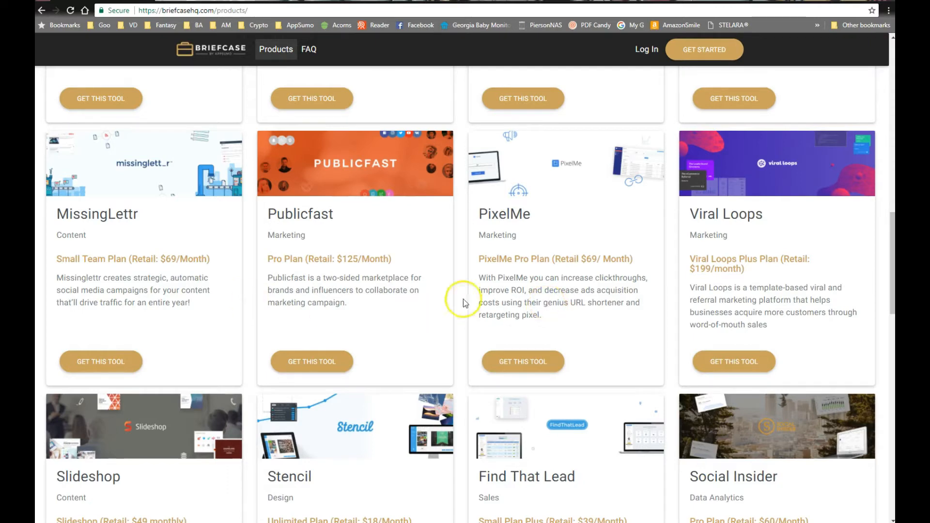
# Skim the remaining Briefcase products through Beacon and recheck the earlier rows from Spark Chart to Viral Loops.
pyautogui.scroll(-4, 399, 317)
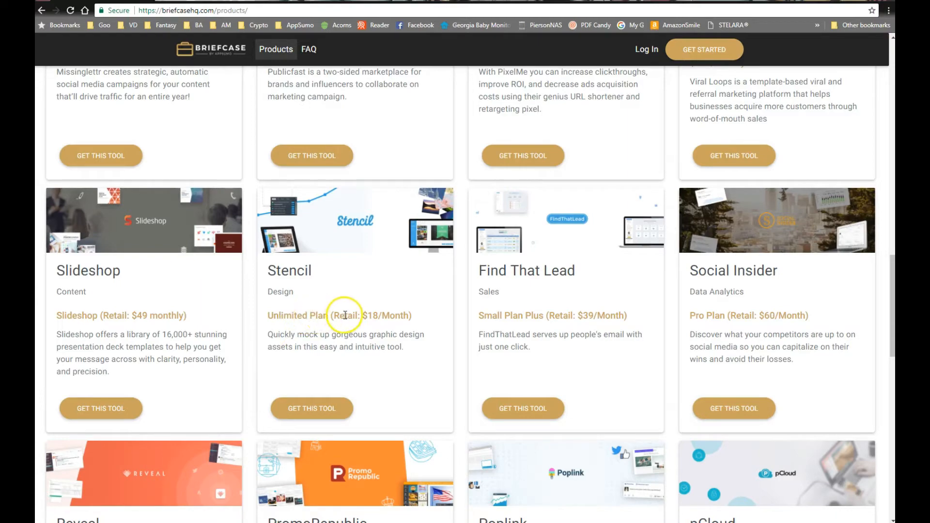
pyautogui.scroll(-6, 407, 313)
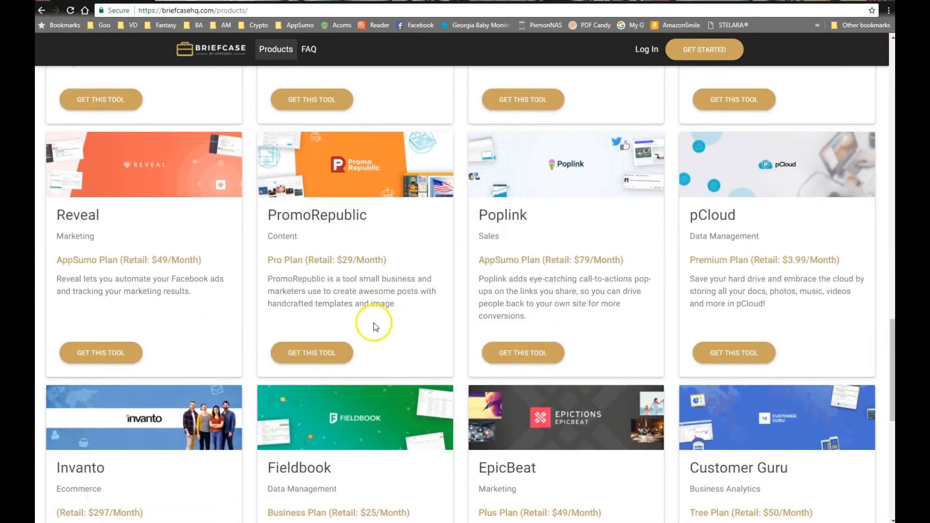
pyautogui.scroll(-9, 373, 323)
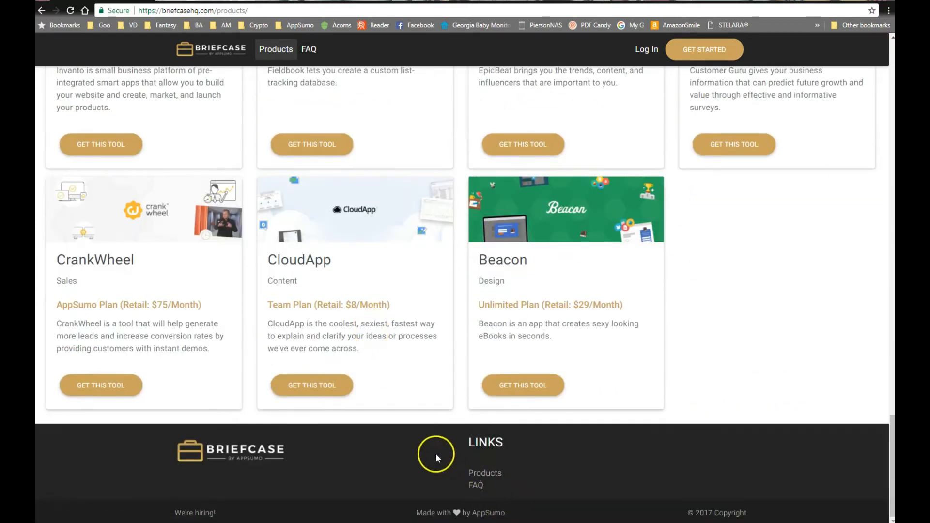
pyautogui.scroll(20, 334, 357)
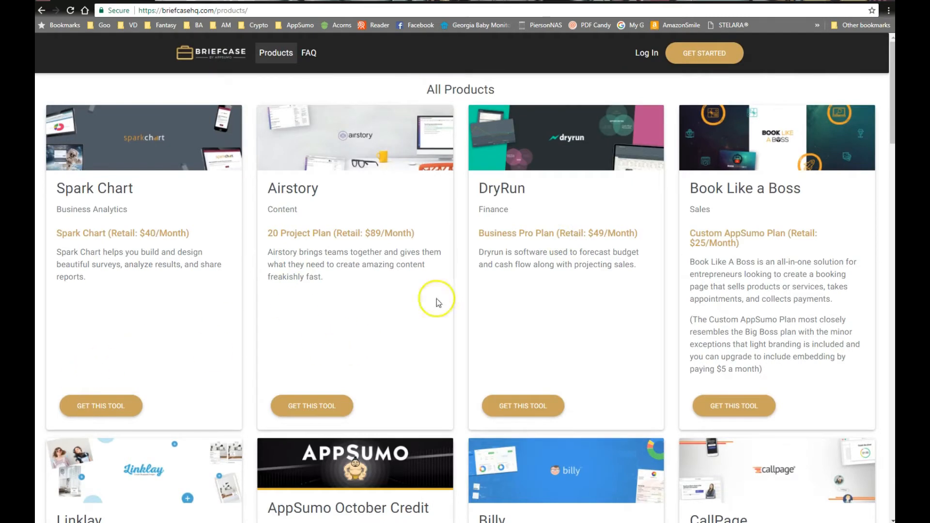
pyautogui.scroll(-1, 329, 383)
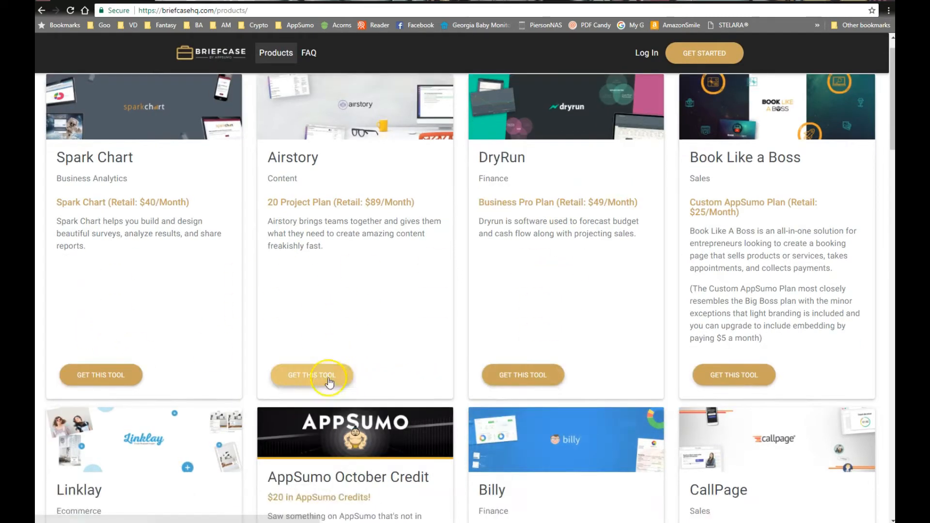
pyautogui.scroll(-2, 328, 382)
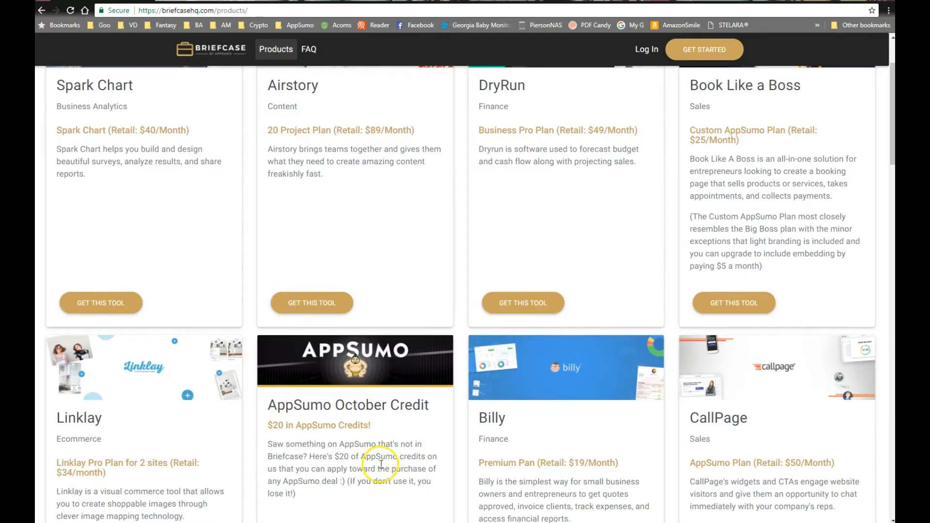
pyautogui.scroll(-8, 382, 461)
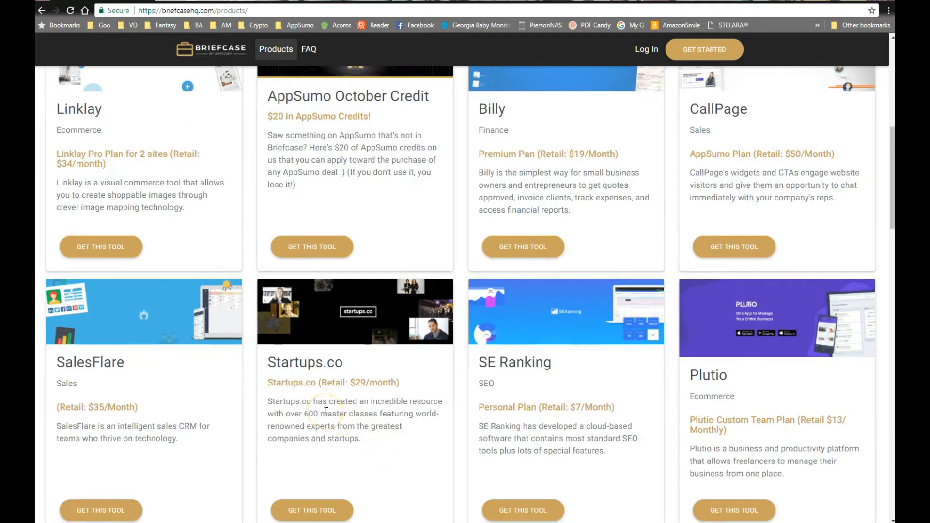
pyautogui.scroll(-5, 332, 444)
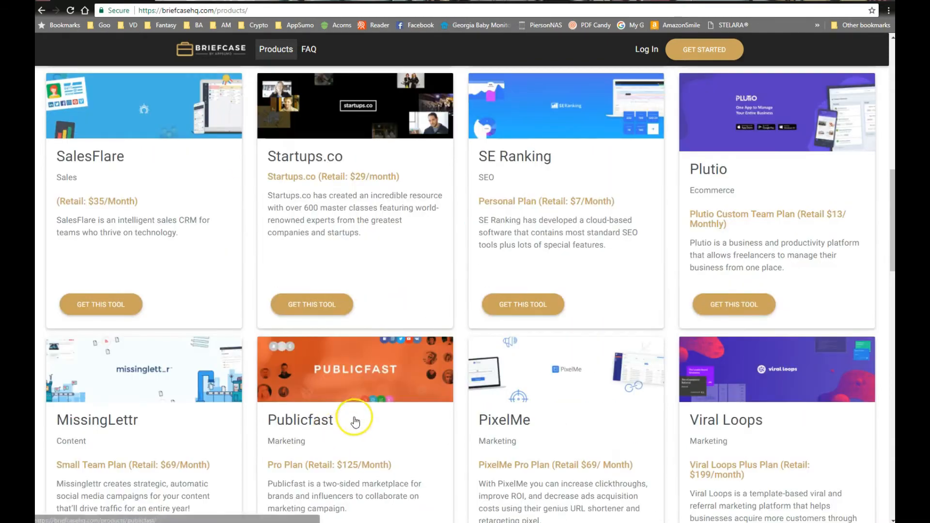
pyautogui.scroll(1, 555, 416)
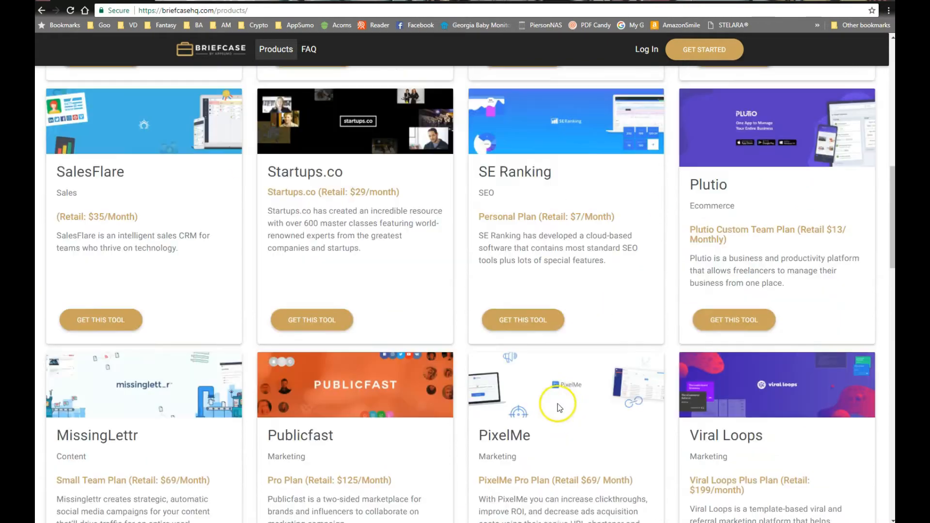
pyautogui.scroll(15, 559, 408)
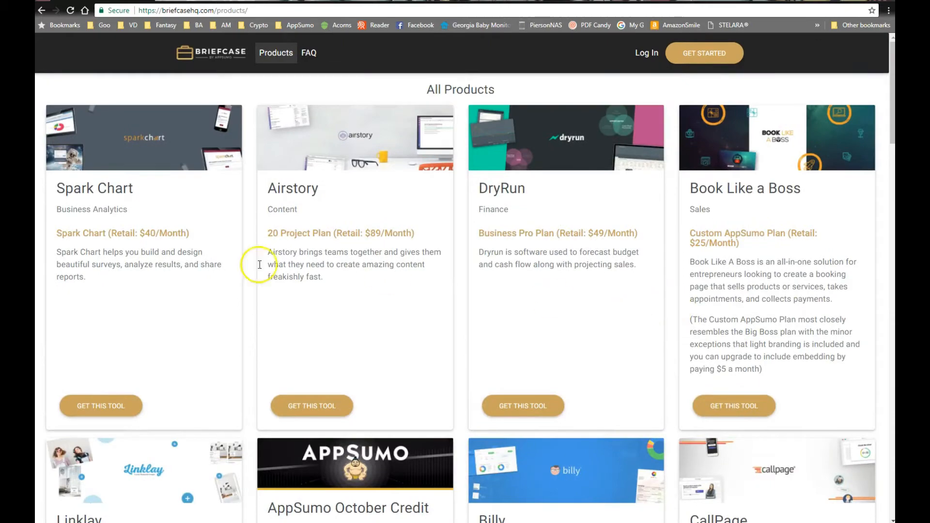
# Review the full Briefcase product range once more, from Spark Chart to CrankWheel, CloudApp and Beacon, and return to the list's beginning.
pyautogui.scroll(-11, 260, 265)
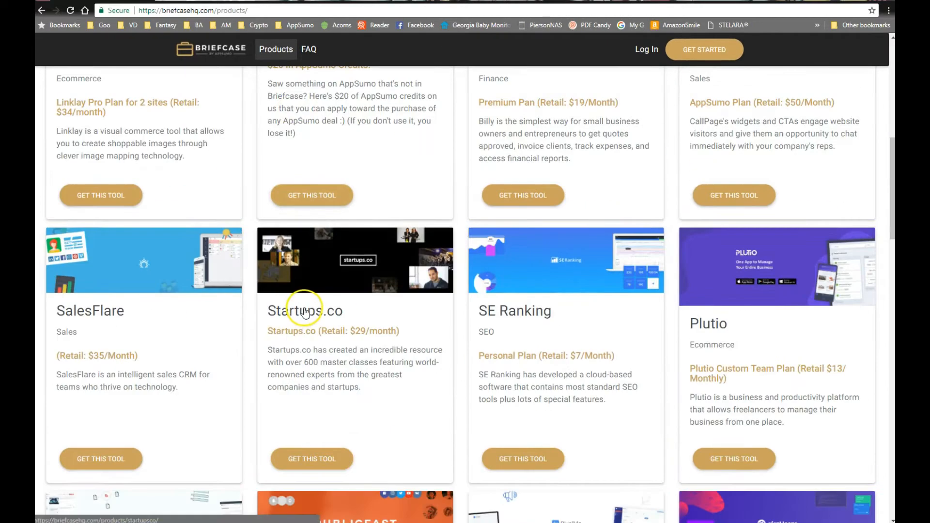
pyautogui.scroll(-7, 353, 370)
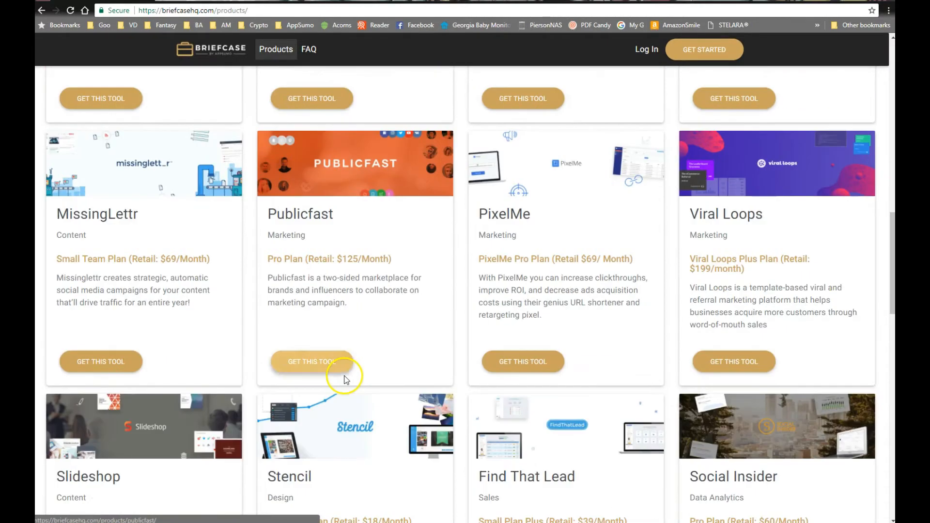
pyautogui.scroll(-8, 606, 320)
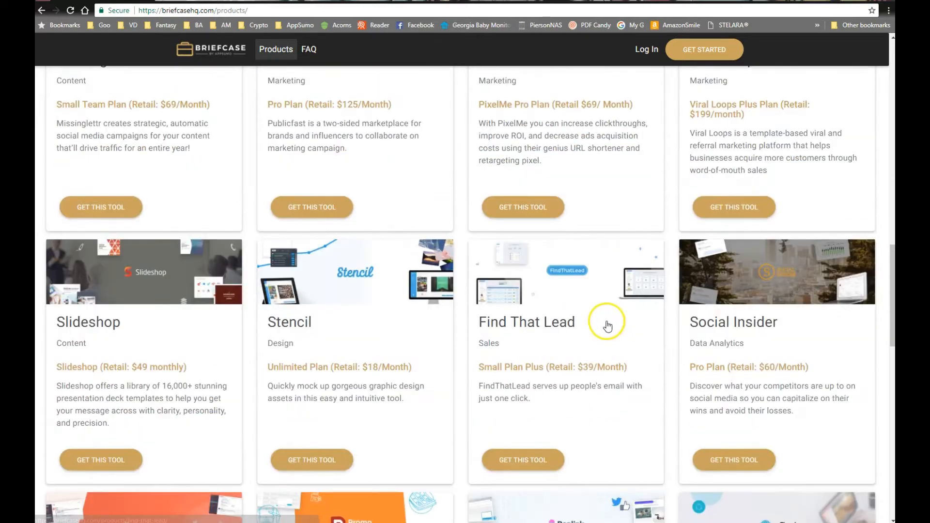
pyautogui.scroll(-3, 536, 285)
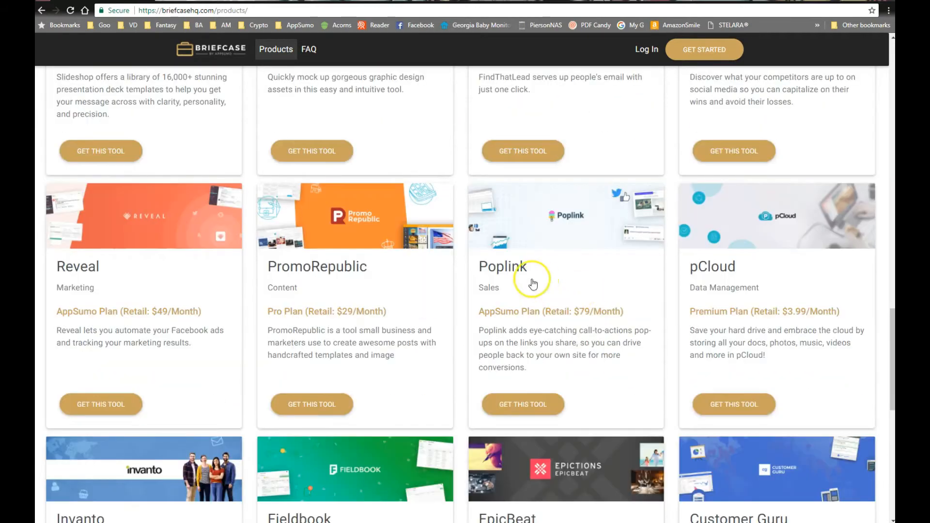
pyautogui.scroll(-3, 544, 297)
pyautogui.scroll(-3, 545, 301)
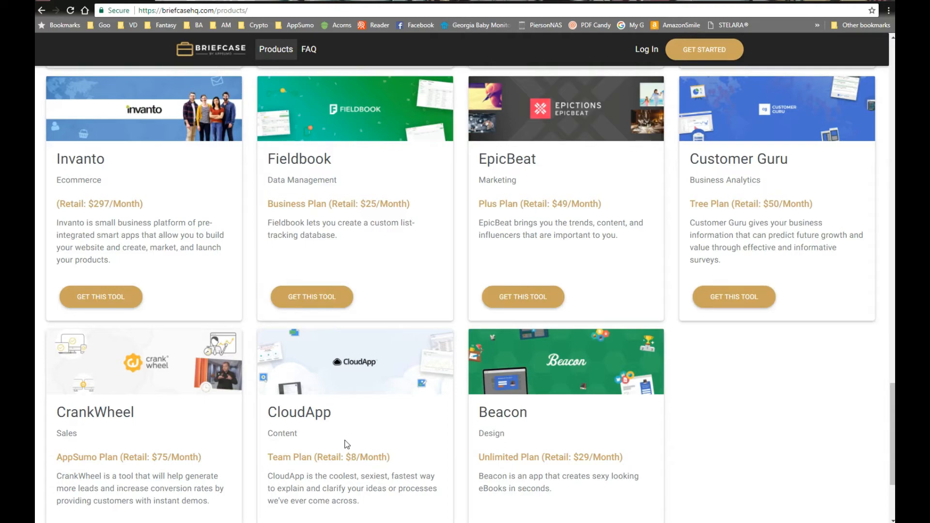
pyautogui.scroll(20, 349, 434)
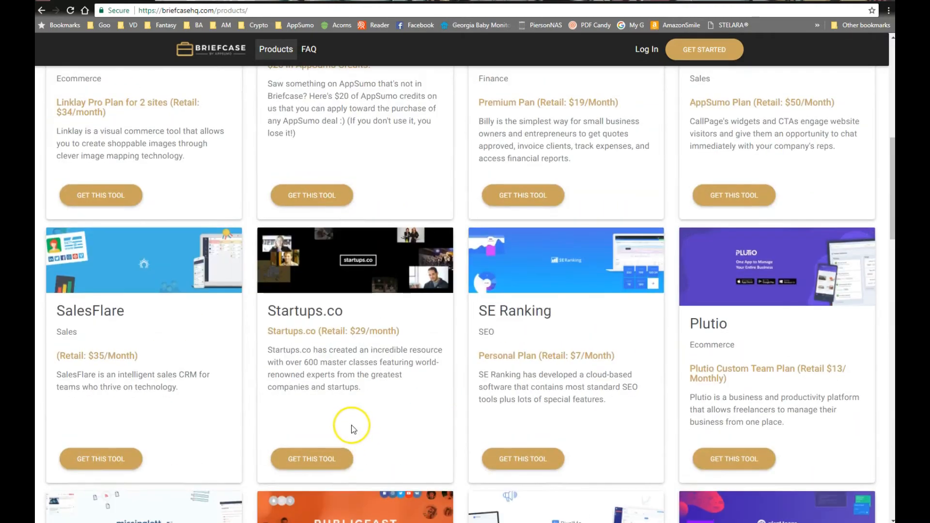
pyautogui.scroll(7, 339, 407)
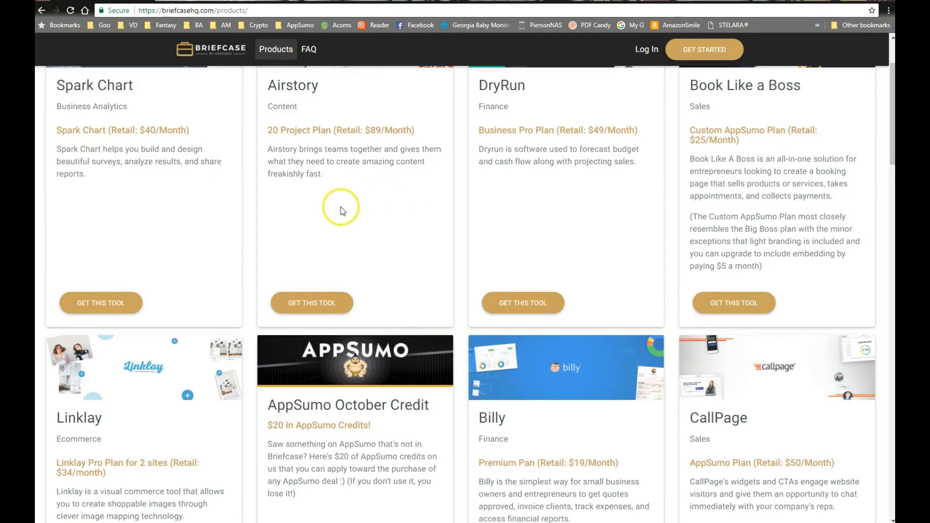
pyautogui.scroll(3, 341, 207)
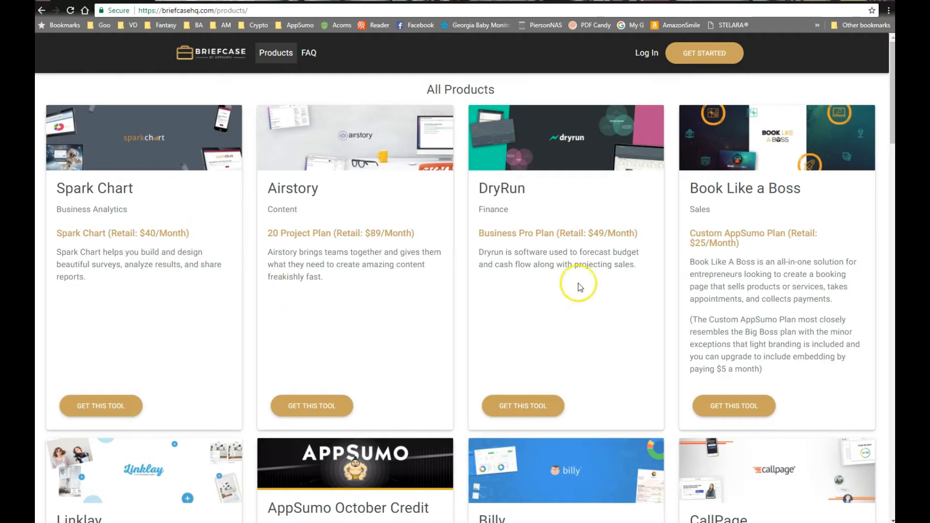
pyautogui.scroll(-5, 339, 290)
pyautogui.scroll(5, 276, 312)
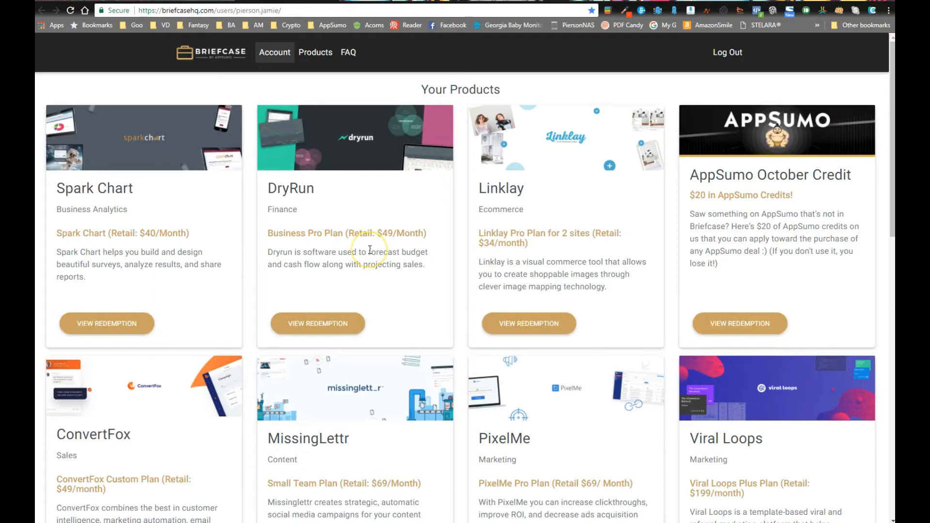
# Recheck the account's included products, open the full Briefcase catalogue, and look through its tools from Airstory to Beacon.
pyautogui.scroll(-12, 376, 286)
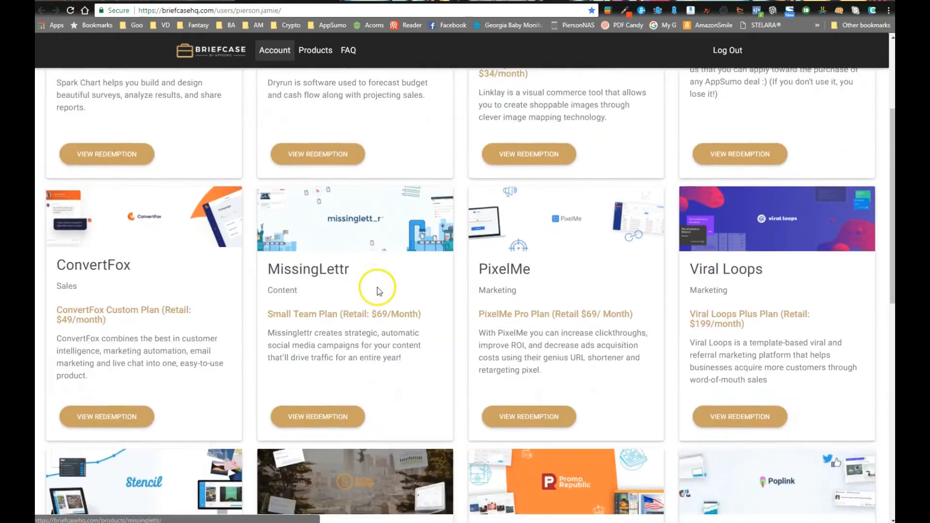
pyautogui.scroll(12, 432, 274)
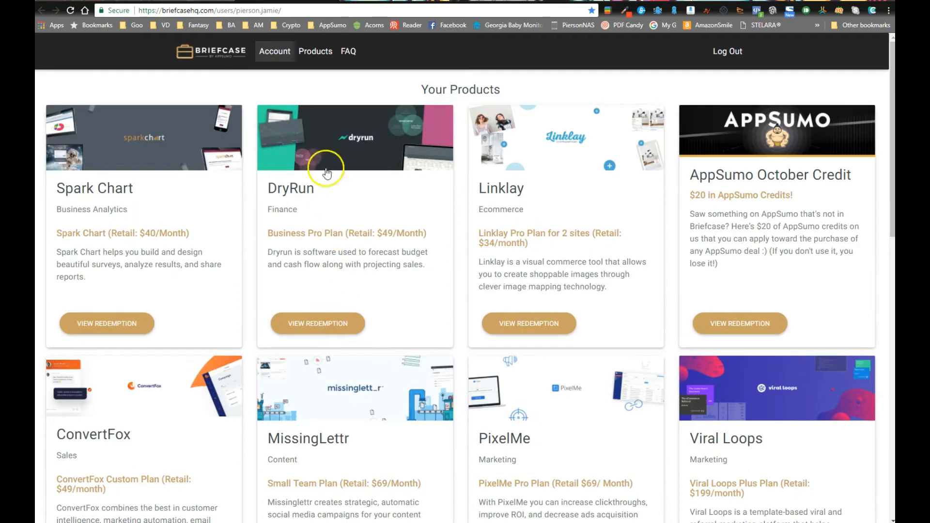
pyautogui.click(315, 51)
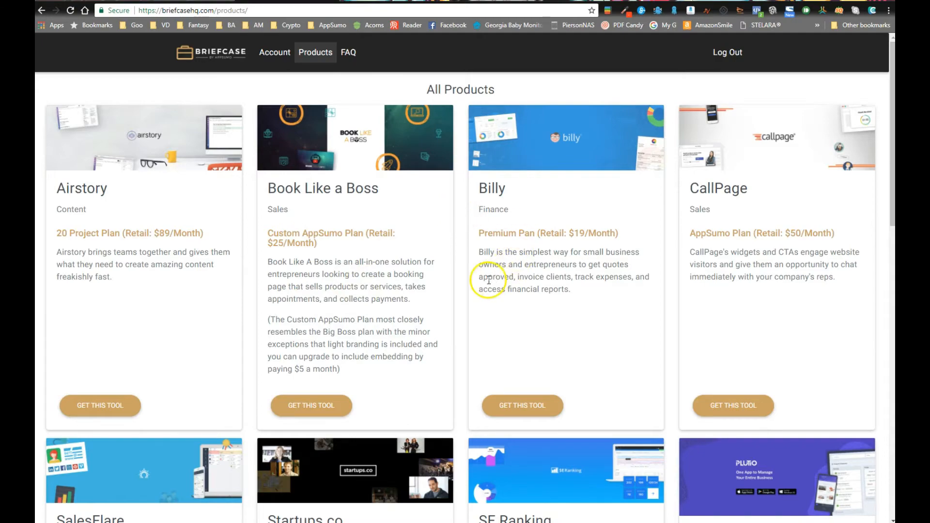
pyautogui.scroll(-15, 488, 280)
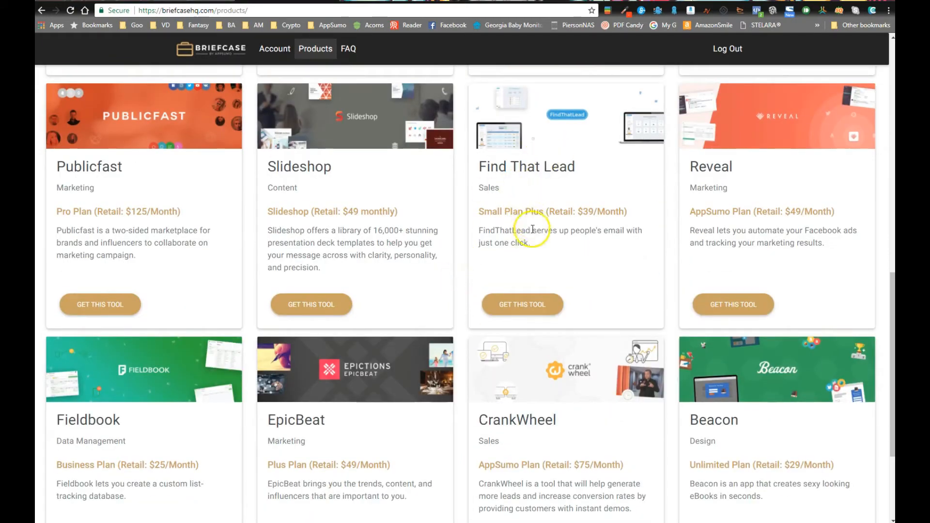
pyautogui.scroll(-3, 533, 232)
pyautogui.scroll(7, 377, 271)
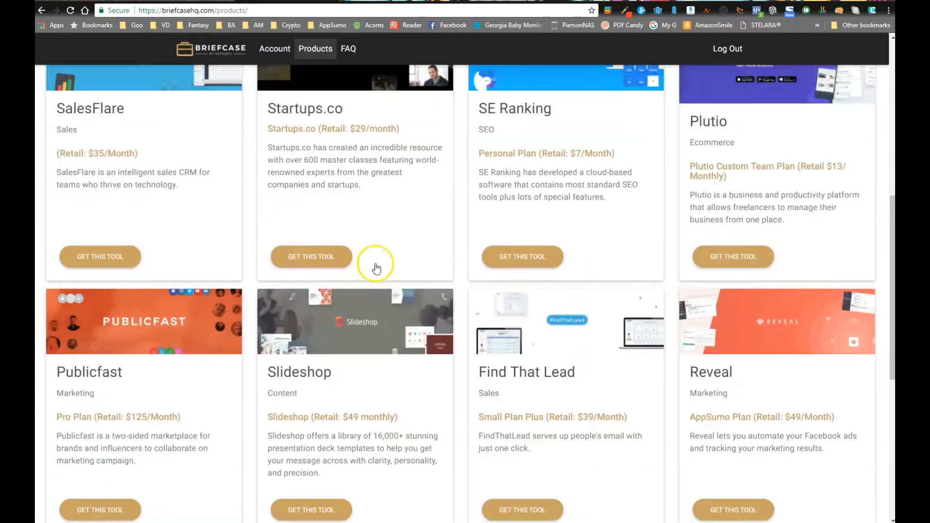
pyautogui.scroll(8, 377, 268)
# Return to the account's own products and review them from ConvertFox through pCloud, Invanto, Customer Guru and CloudApp.
pyautogui.click(274, 48)
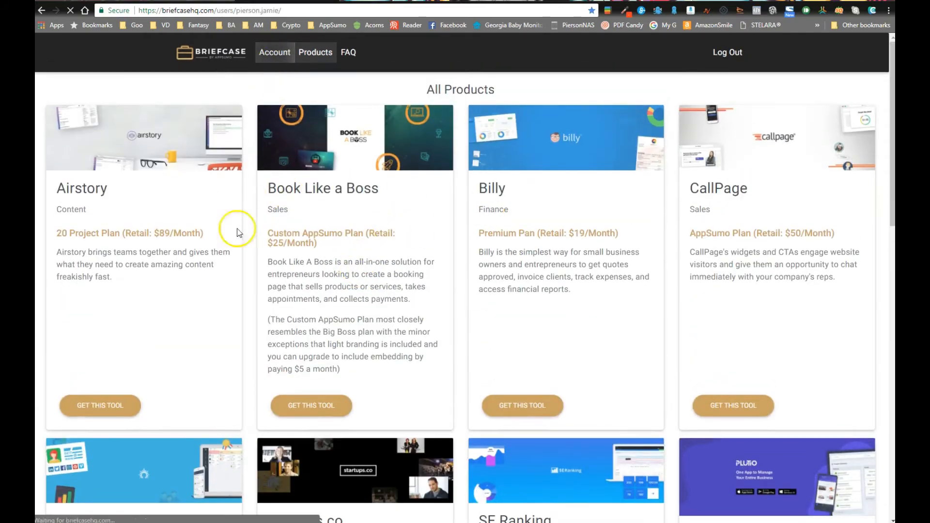
pyautogui.scroll(-4, 484, 319)
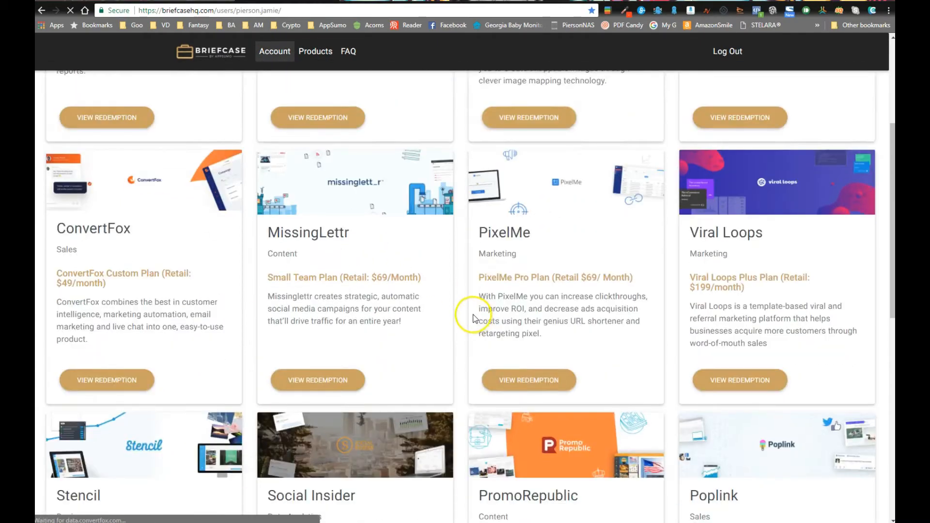
pyautogui.scroll(-5, 474, 317)
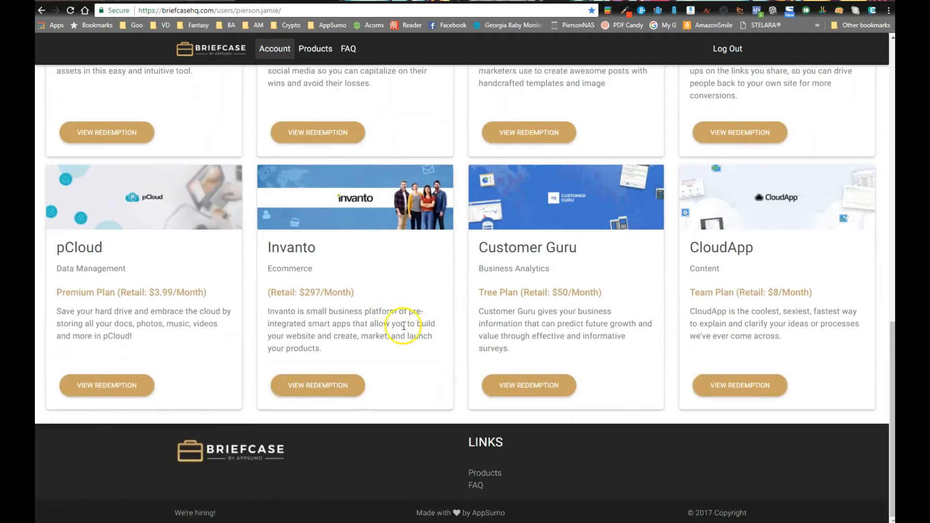
pyautogui.scroll(6, 404, 327)
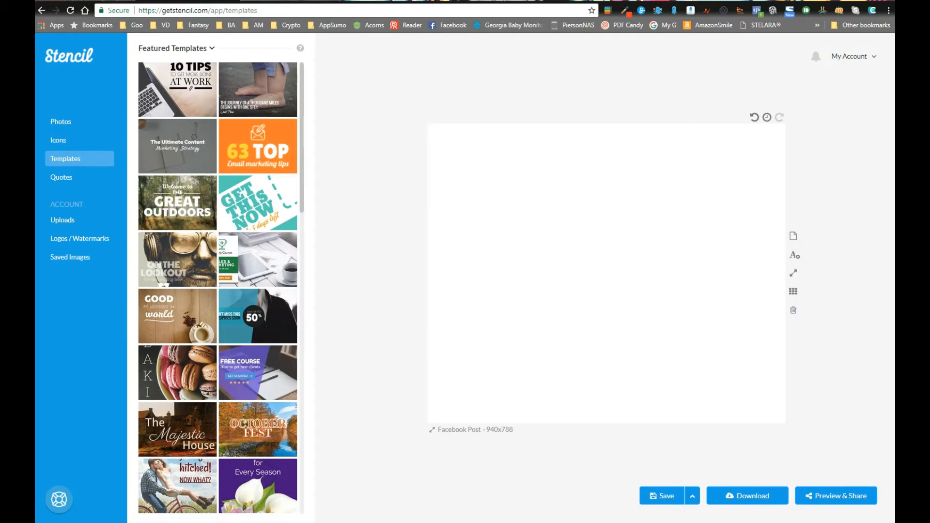
# Switch to PromoRepublic and browse today's post ideas, from National Pumpkin Day through the women's business, October and fall templates.
pyautogui.click(202, 2)
pyautogui.click(69, 2)
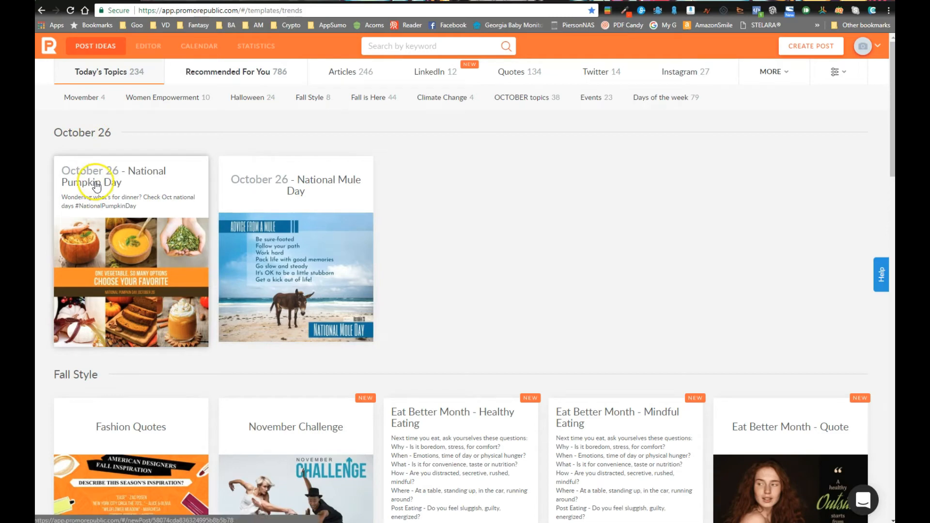
pyautogui.scroll(-4, 319, 194)
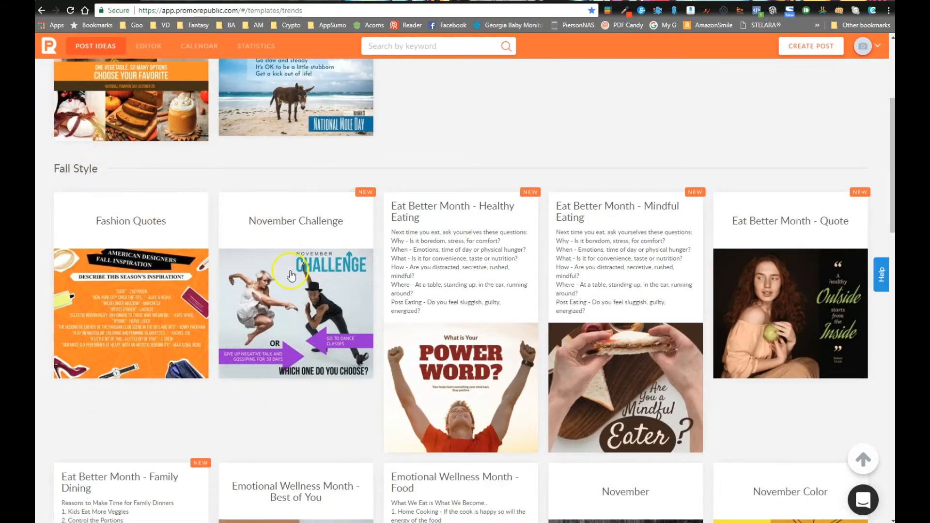
pyautogui.scroll(-13, 388, 315)
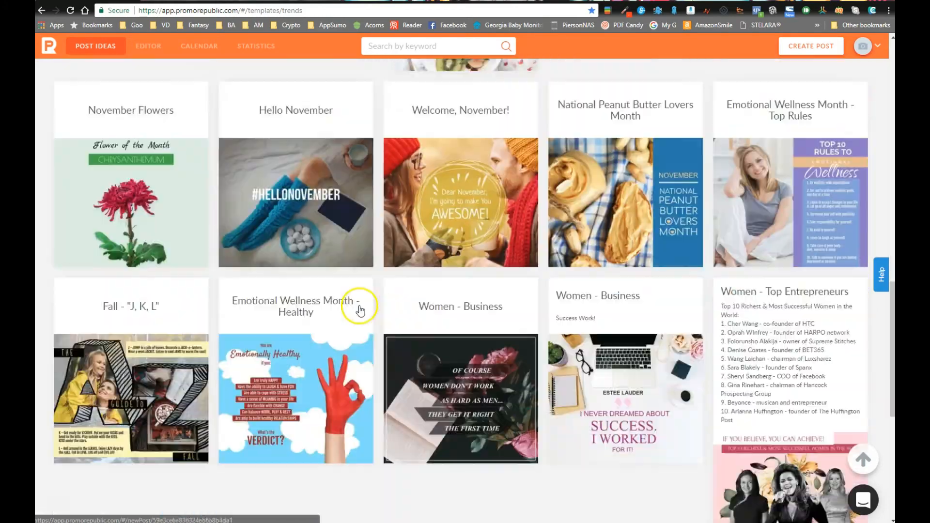
pyautogui.scroll(-7, 361, 309)
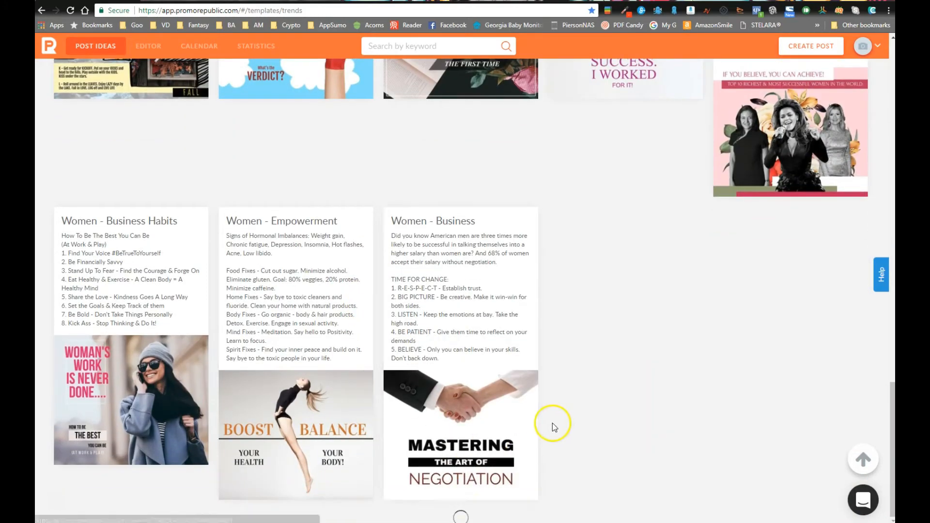
pyautogui.scroll(-18, 555, 427)
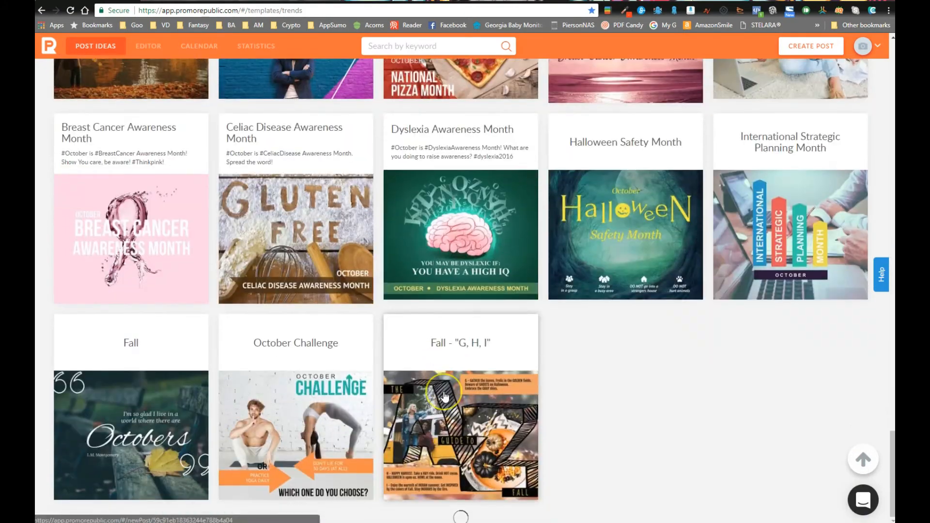
pyautogui.scroll(-17, 445, 397)
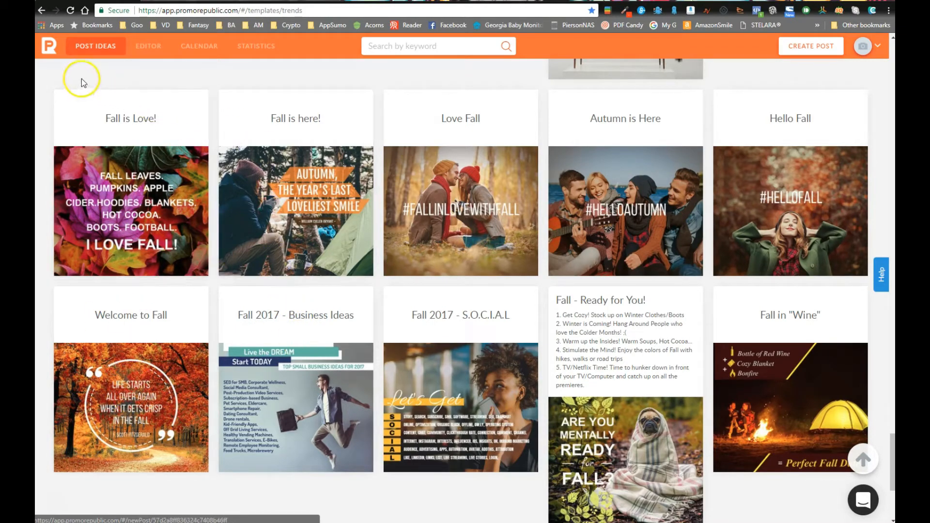
# Open the "Welcome to Fall" template as a post for two Facebook accounts, PWRHOG and the Spokane Small Business and Entrepreneurs group.
pyautogui.click(127, 391)
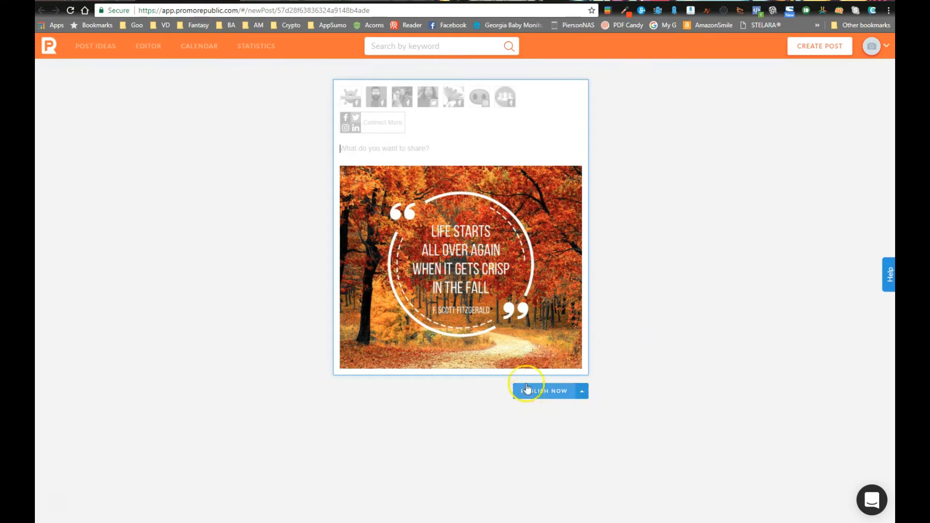
pyautogui.click(402, 101)
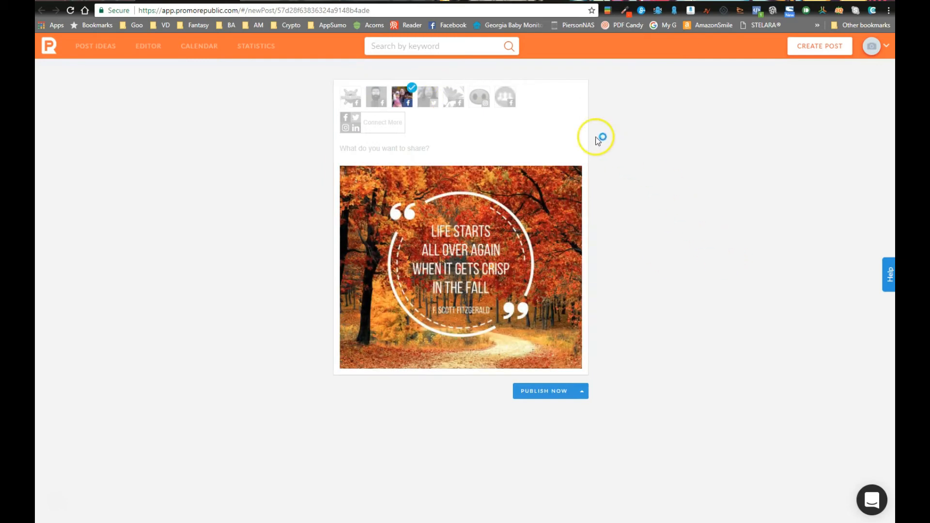
pyautogui.click(455, 99)
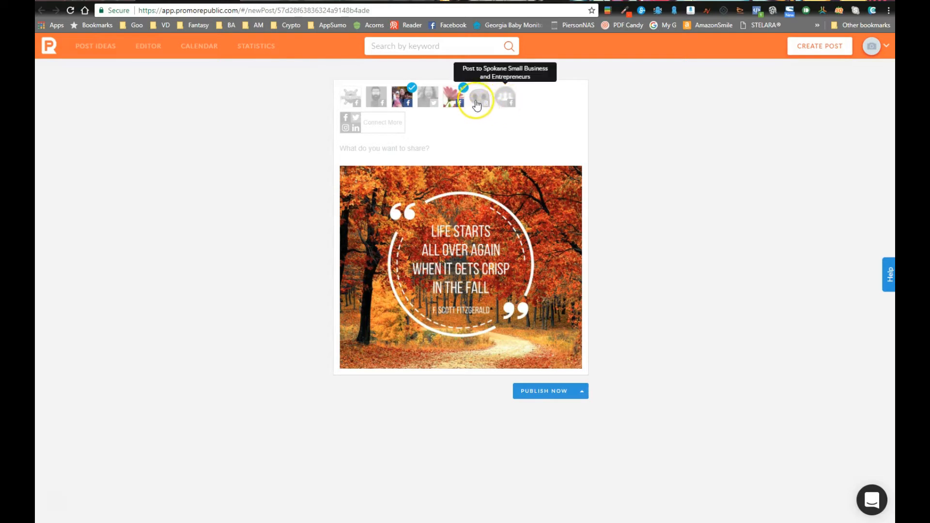
pyautogui.click(479, 97)
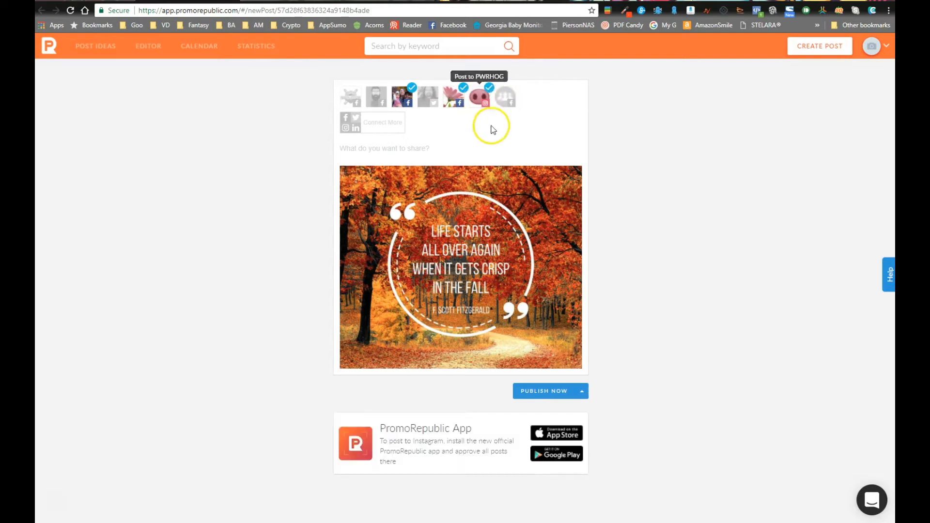
pyautogui.click(504, 97)
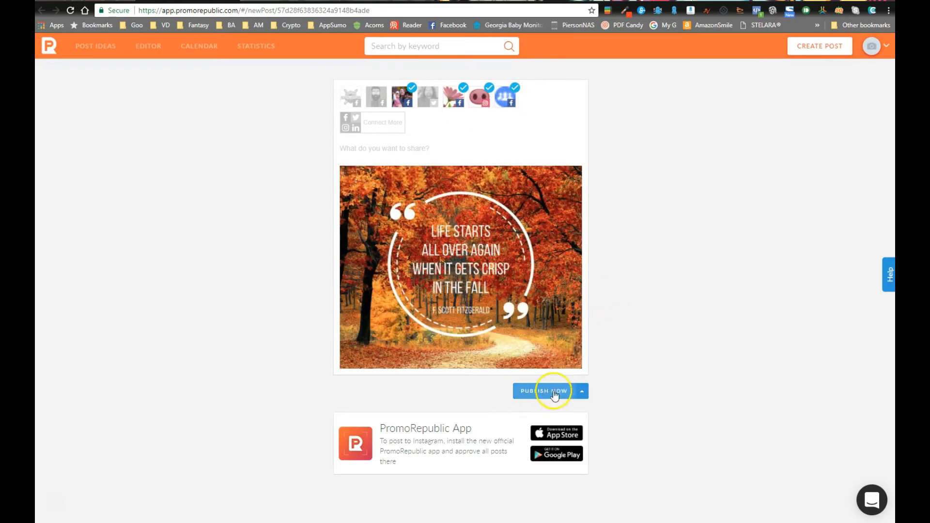
# Examine the post's queue and schedule options, its caption field, and the edit and download choices for its image.
pyautogui.click(583, 392)
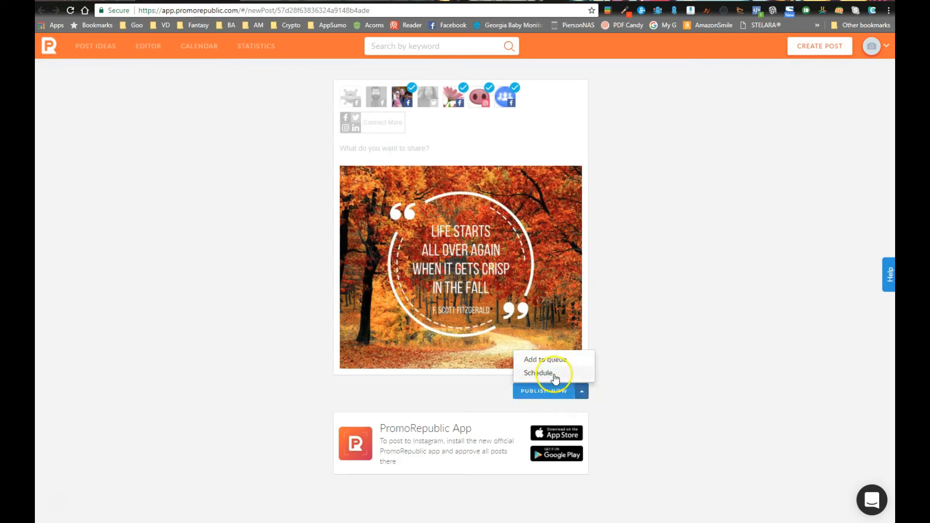
pyautogui.click(672, 282)
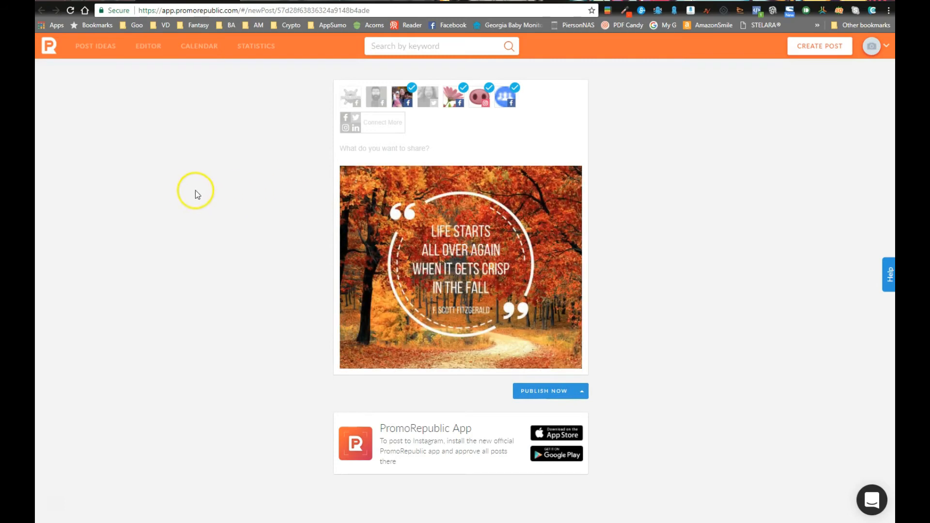
pyautogui.moveTo(488, 245)
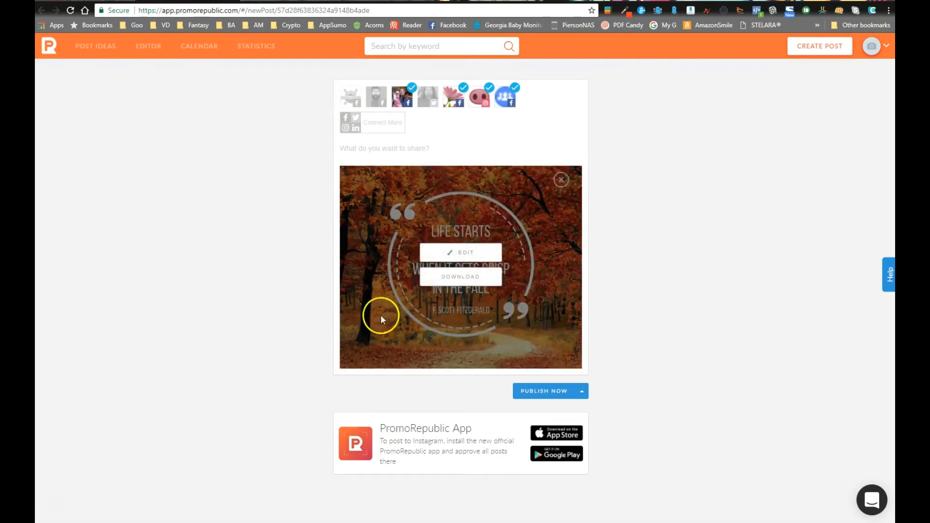
pyautogui.click(375, 149)
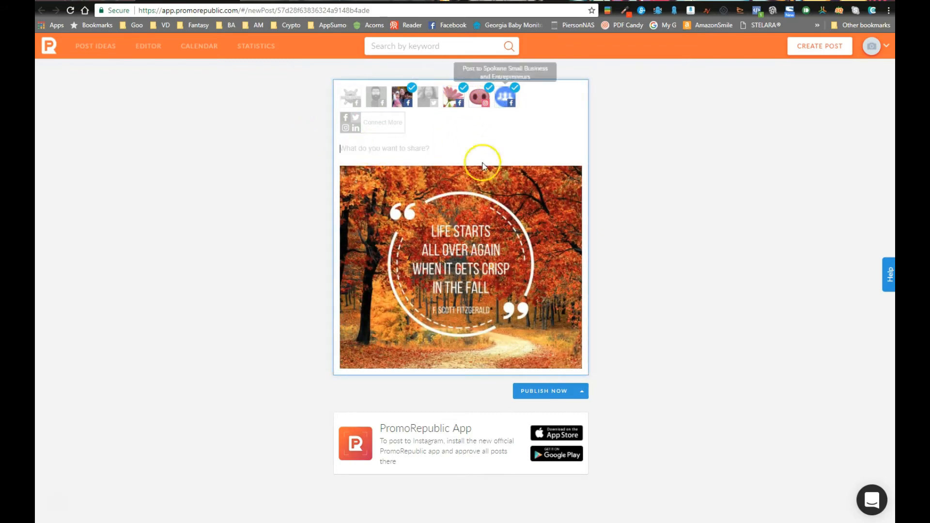
pyautogui.moveTo(443, 269)
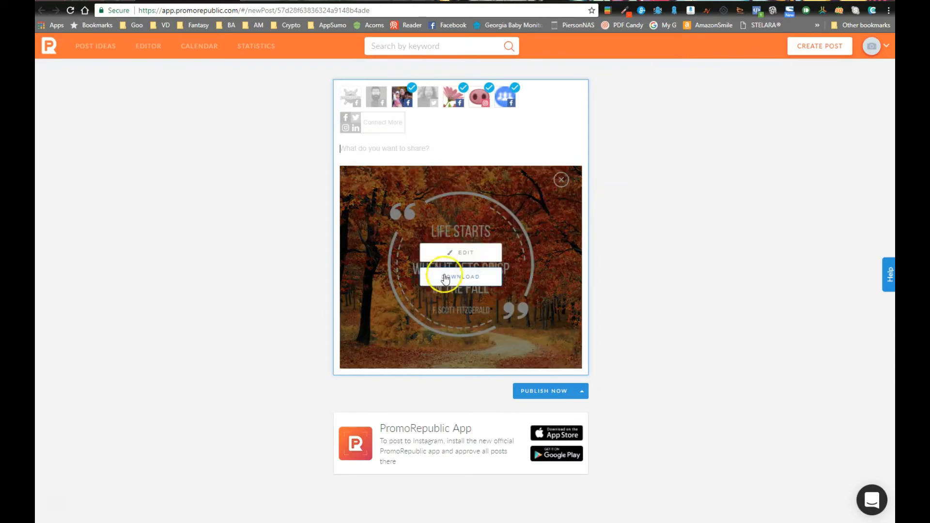
# Open the post's fall image for editing and add "!!!" to the end of the quote text.
pyautogui.click(463, 253)
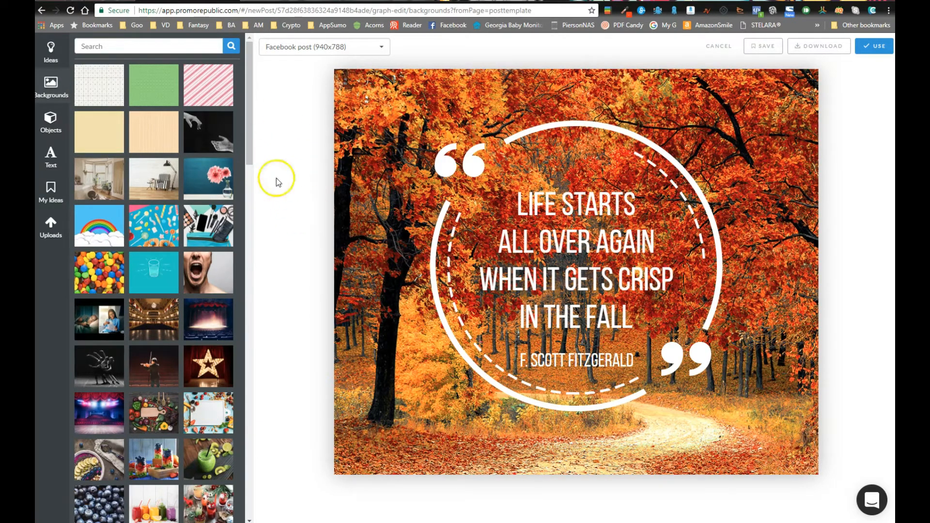
pyautogui.click(475, 165)
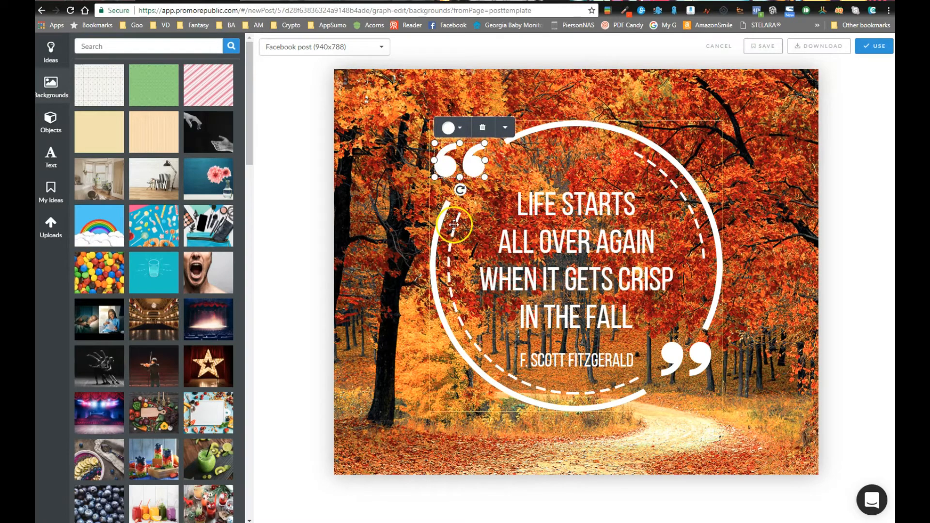
pyautogui.click(575, 300)
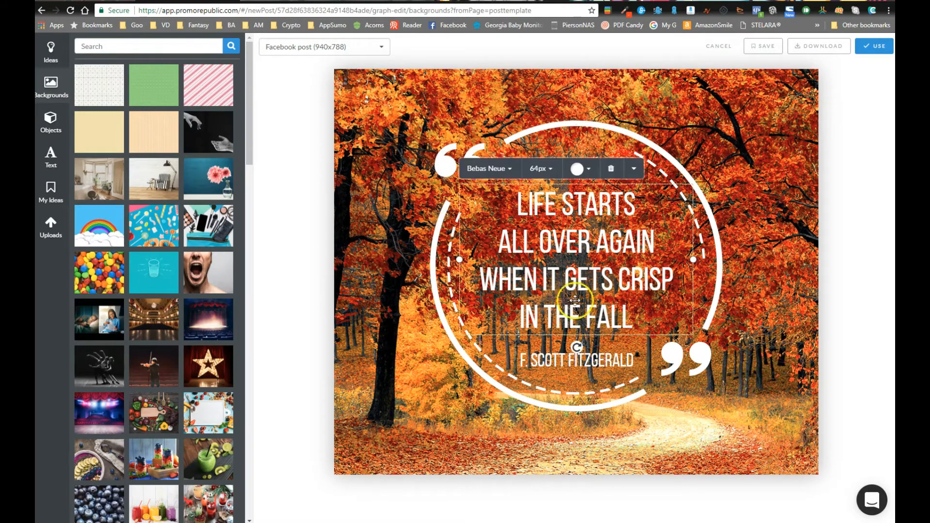
pyautogui.doubleClick(556, 248)
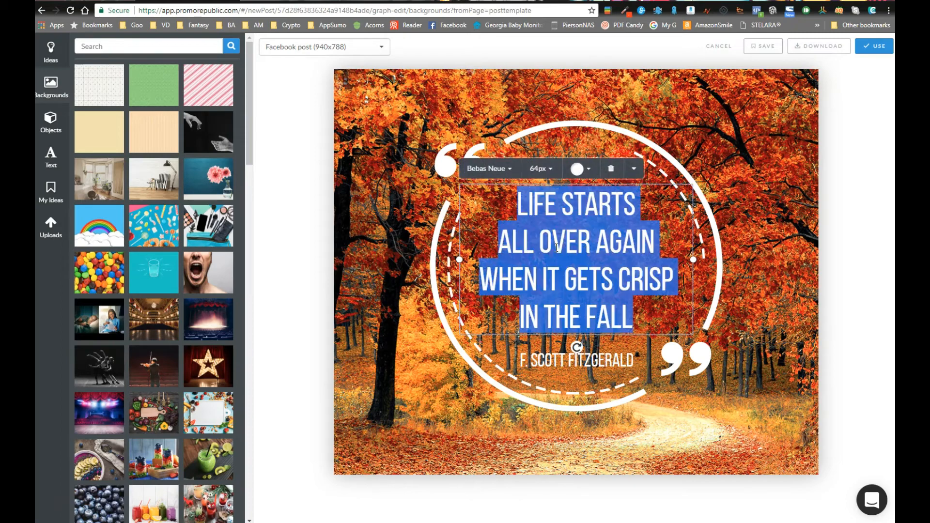
pyautogui.click(565, 238)
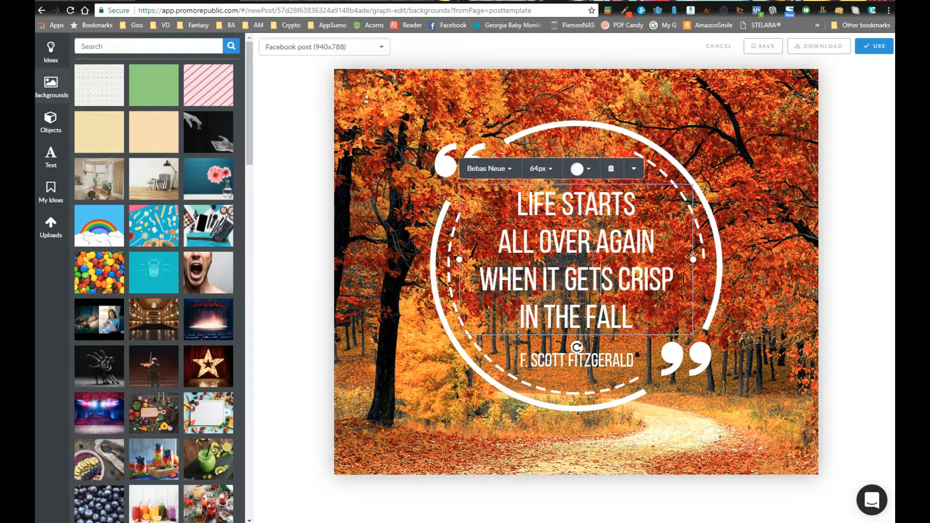
pyautogui.write('!!!')
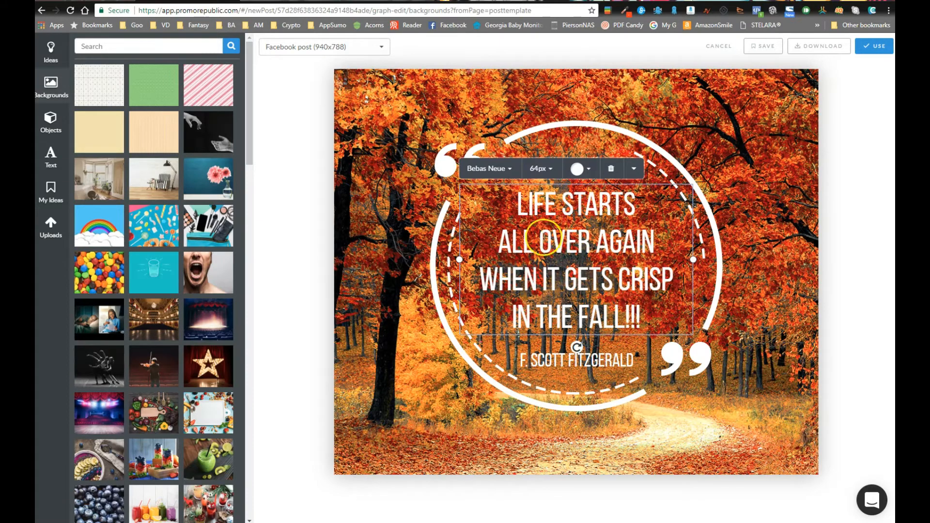
# Recolor the quote text on the fall image red.
pyautogui.moveTo(495, 241); pyautogui.dragTo(655, 242)
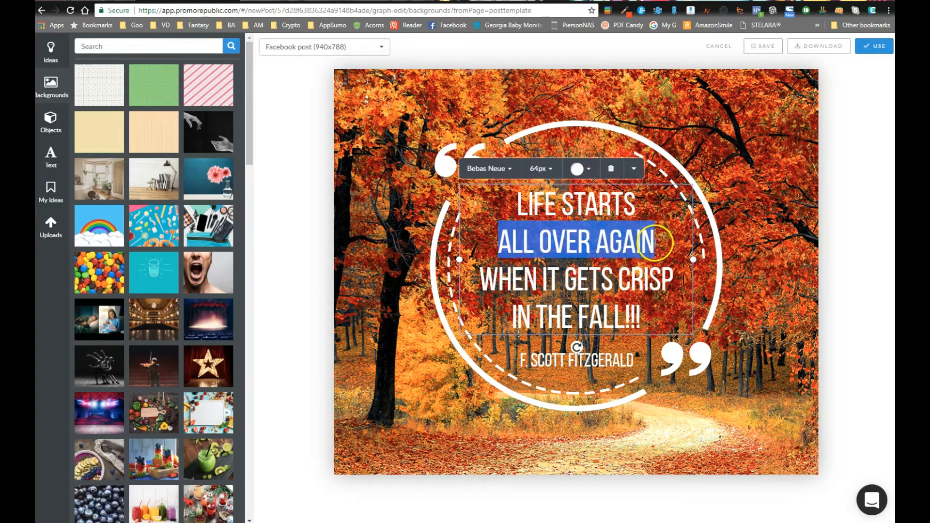
pyautogui.click(577, 168)
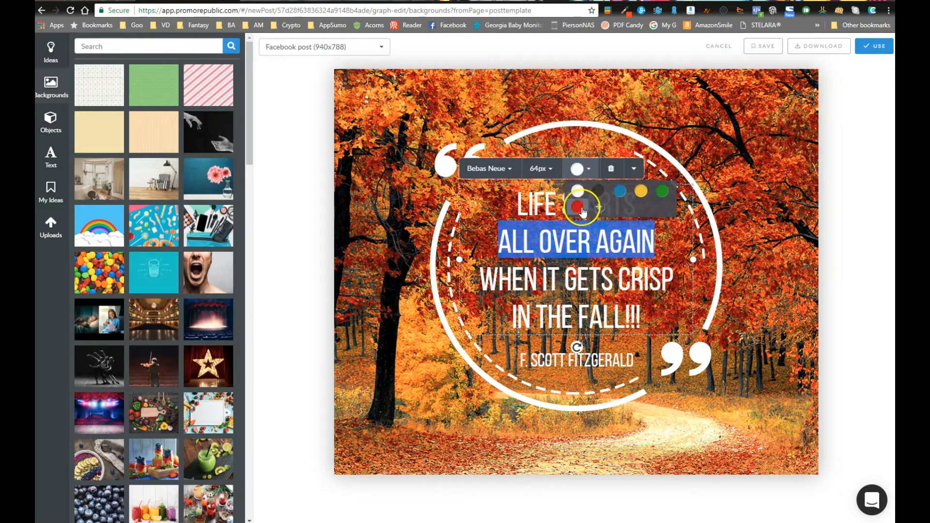
pyautogui.click(584, 199)
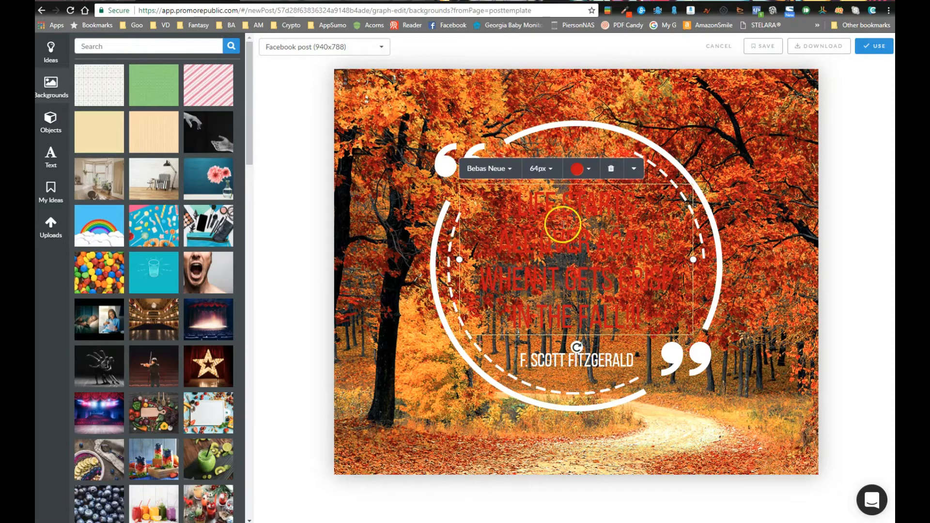
# Try blue and green on the whole quote text, and set its color back to white.
pyautogui.moveTo(513, 205); pyautogui.dragTo(653, 317)
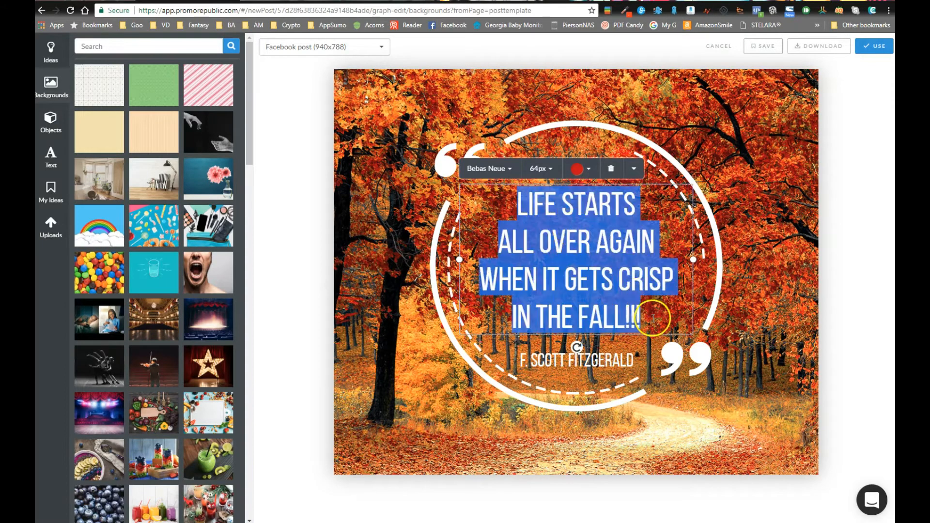
pyautogui.click(577, 168)
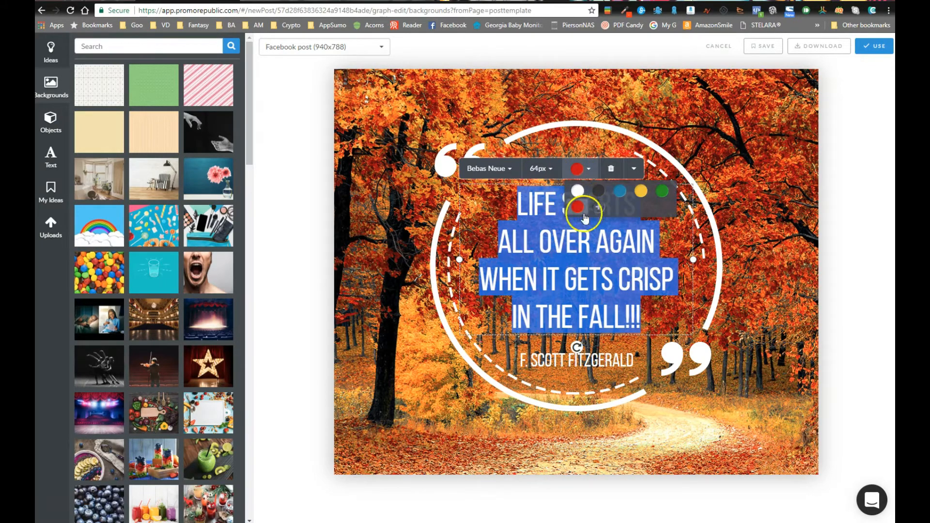
pyautogui.click(623, 196)
pyautogui.click(587, 169)
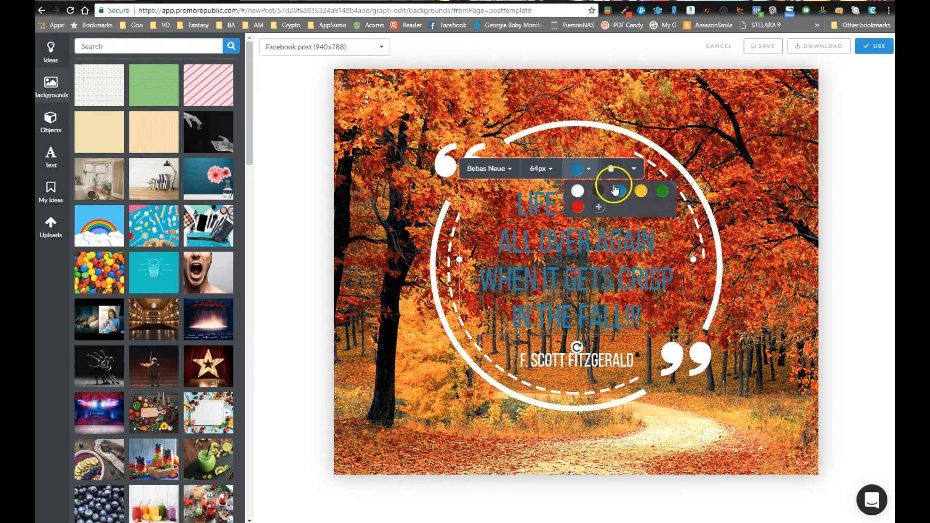
pyautogui.click(658, 196)
pyautogui.click(579, 169)
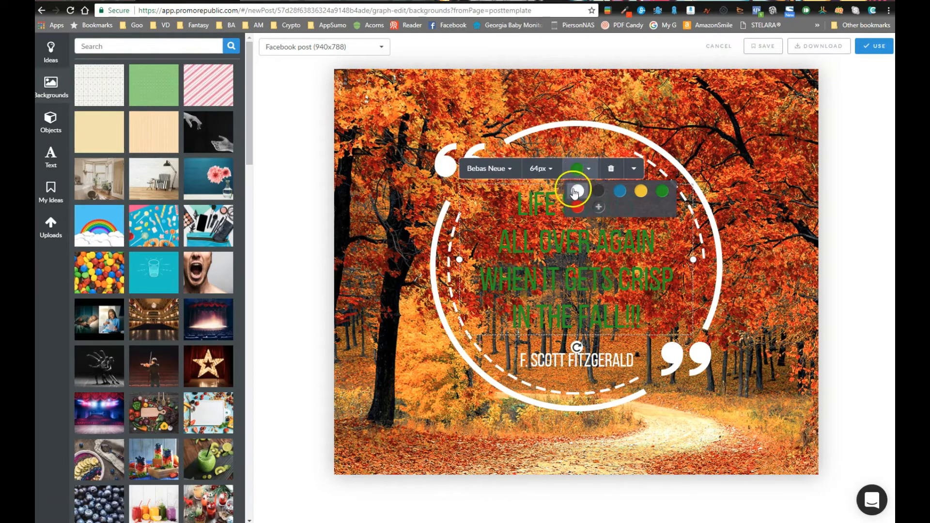
pyautogui.click(575, 193)
# Give the quote text the custom light green color #bdfaad.
pyautogui.click(579, 169)
pyautogui.click(599, 207)
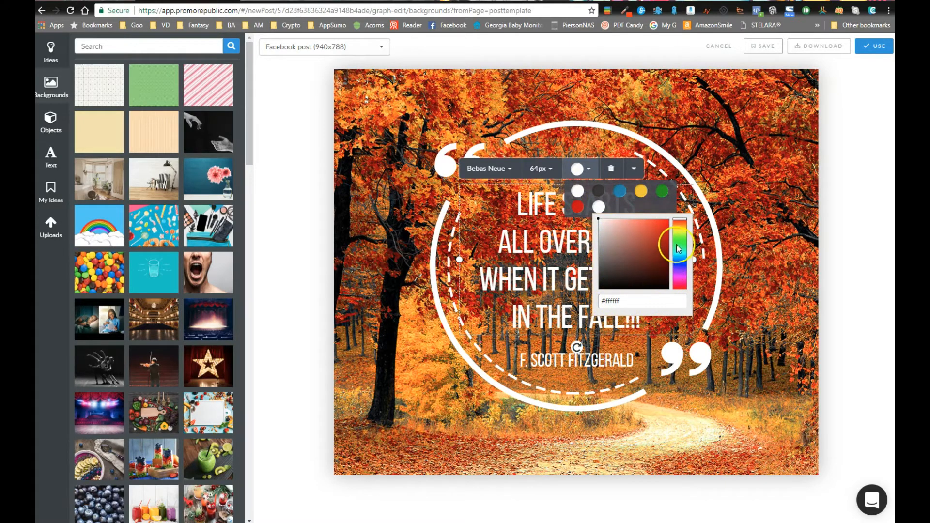
pyautogui.click(678, 248)
pyautogui.click(621, 224)
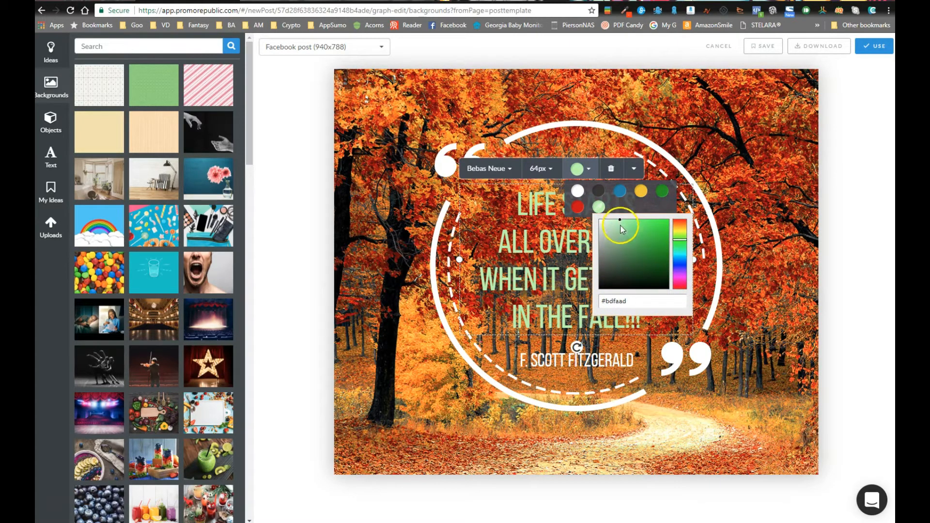
pyautogui.click(588, 172)
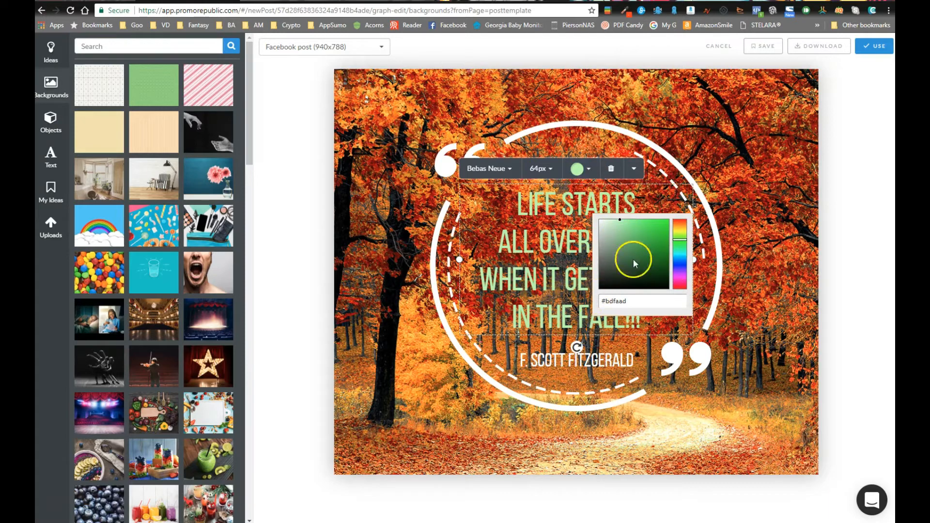
pyautogui.click(803, 317)
pyautogui.click(569, 249)
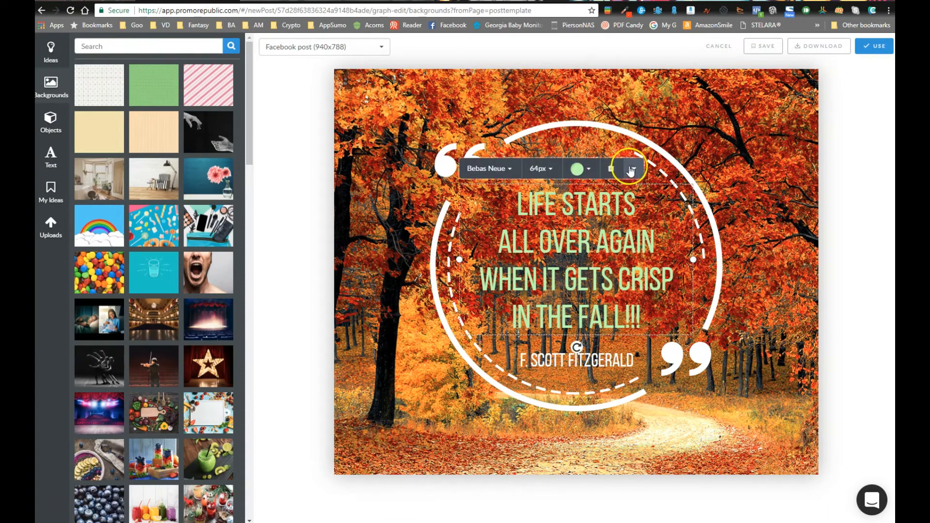
# Set the font of the entire quote text to Roboto.
pyautogui.doubleClick(536, 213)
pyautogui.click(656, 321)
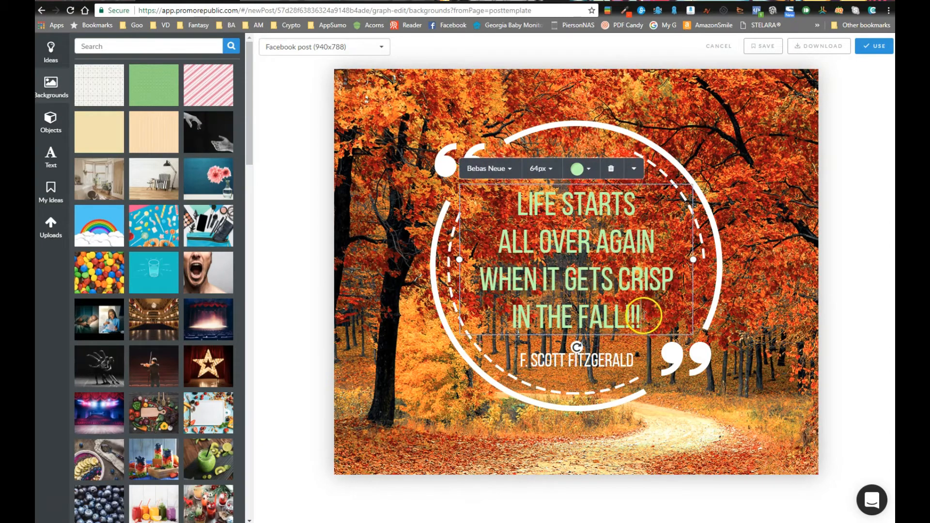
pyautogui.moveTo(643, 316); pyautogui.dragTo(493, 202)
pyautogui.click(514, 168)
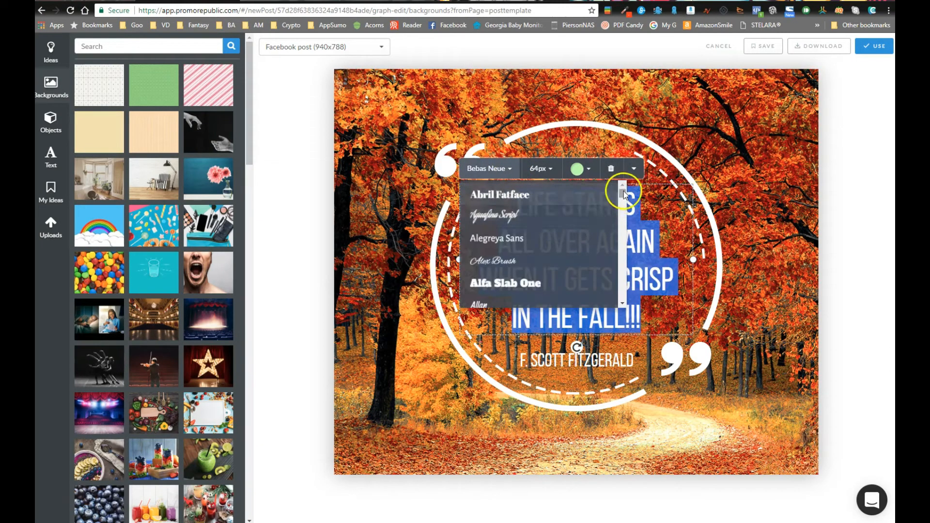
pyautogui.moveTo(624, 191); pyautogui.dragTo(617, 290)
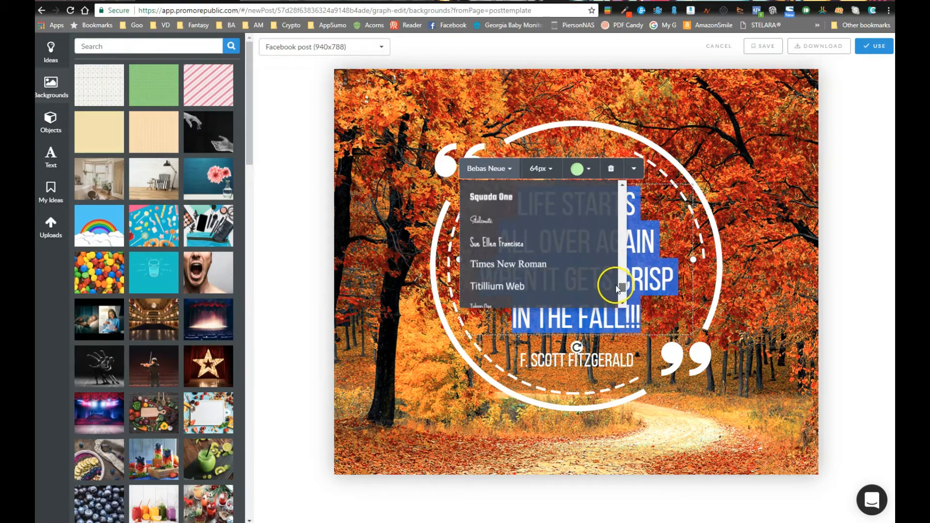
pyautogui.scroll(-2, 616, 290)
pyautogui.scroll(2, 519, 259)
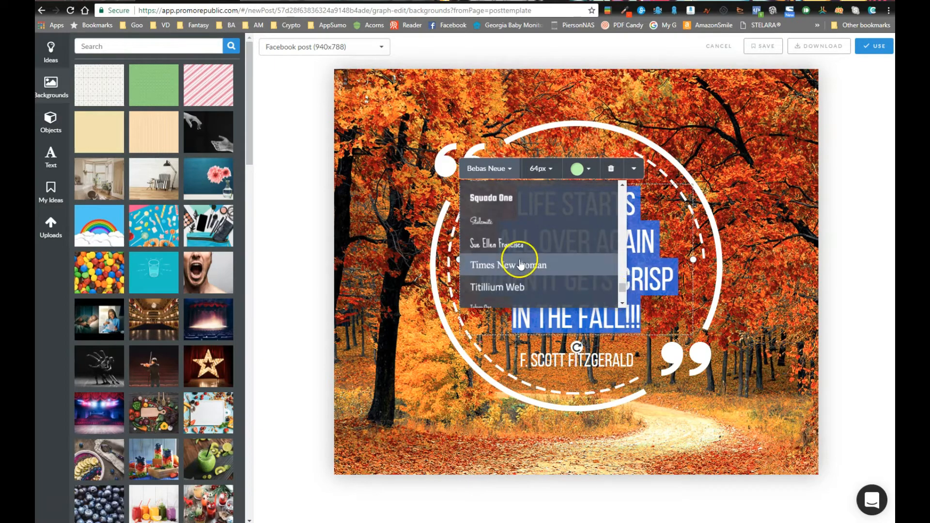
pyautogui.scroll(2, 544, 255)
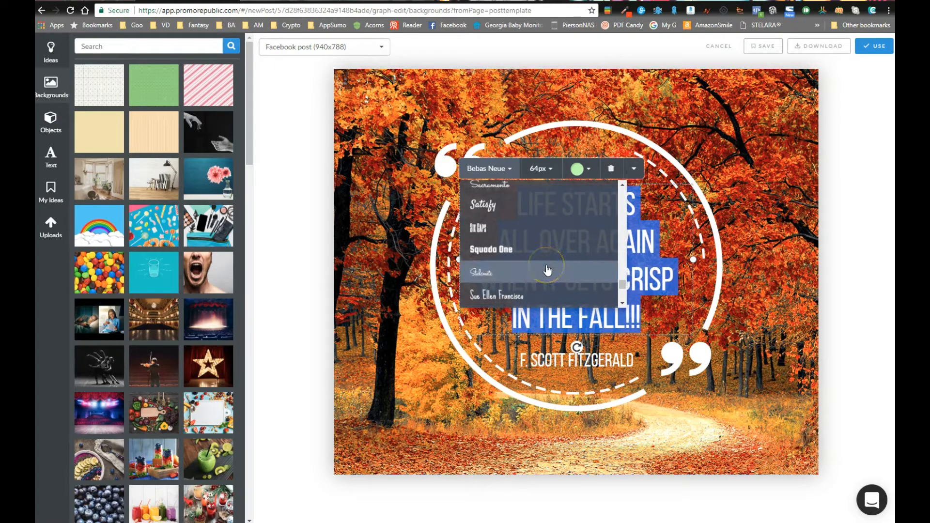
pyautogui.scroll(1, 547, 270)
pyautogui.scroll(2, 547, 262)
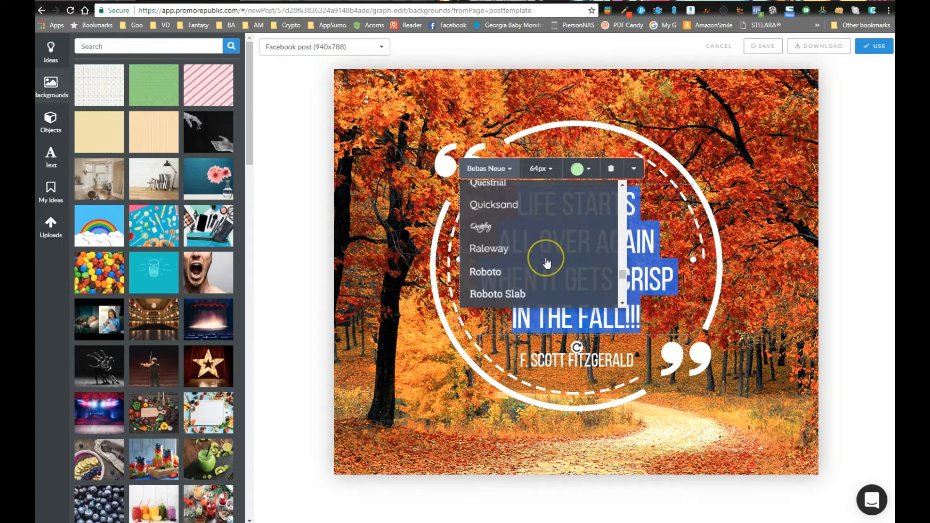
pyautogui.scroll(-1, 545, 259)
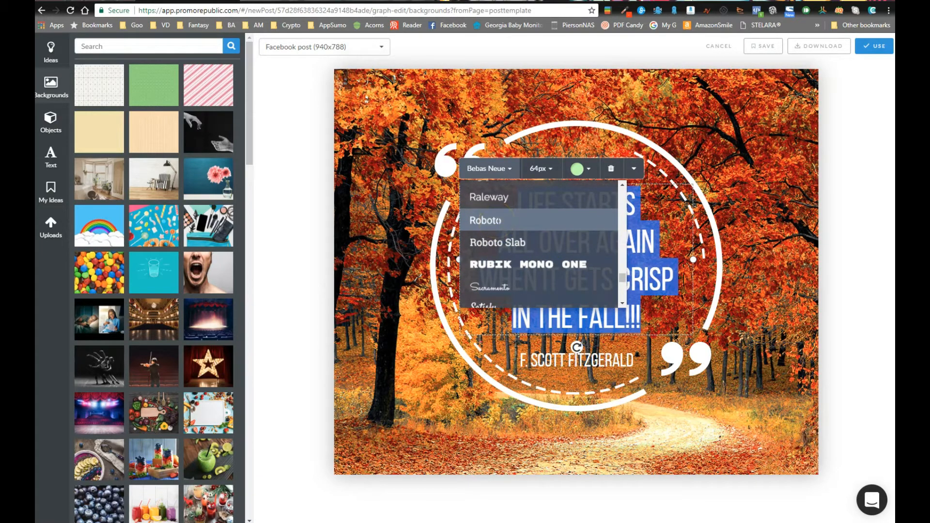
pyautogui.click(499, 221)
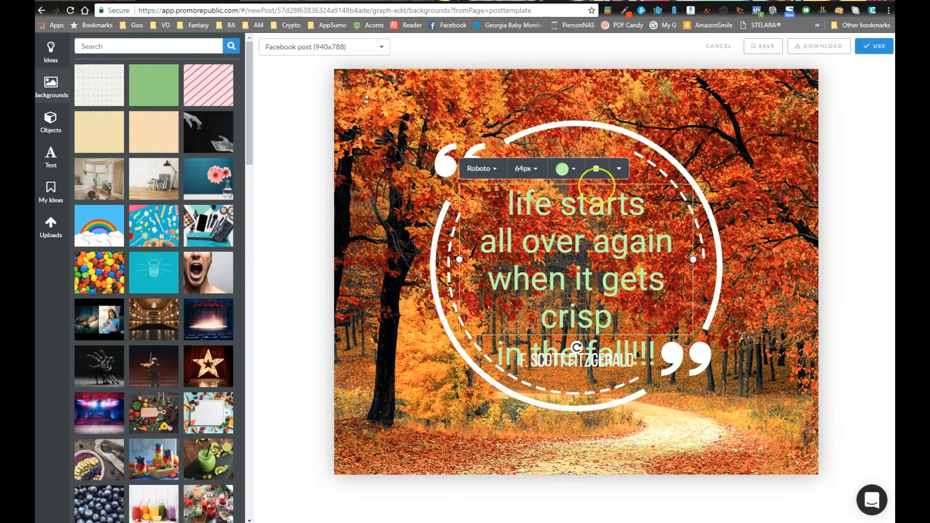
# Move the quote text up inside the circle so its last line clears the author's name.
pyautogui.click(751, 237)
pyautogui.moveTo(577, 265); pyautogui.dragTo(576, 246)
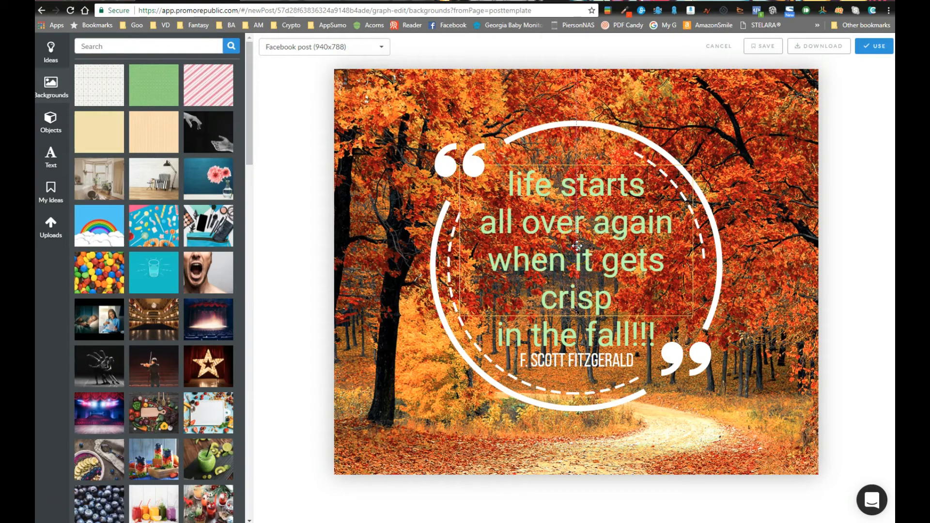
pyautogui.moveTo(578, 246); pyautogui.dragTo(578, 238)
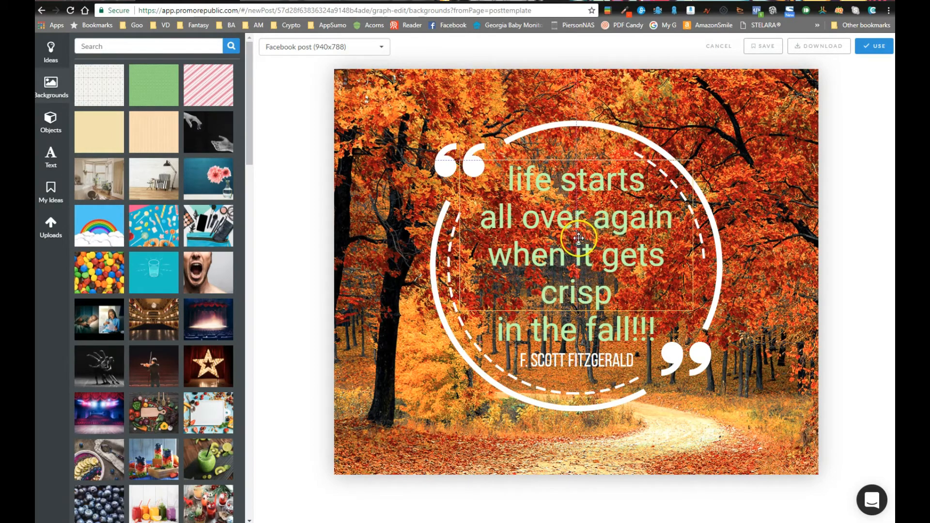
pyautogui.click(748, 380)
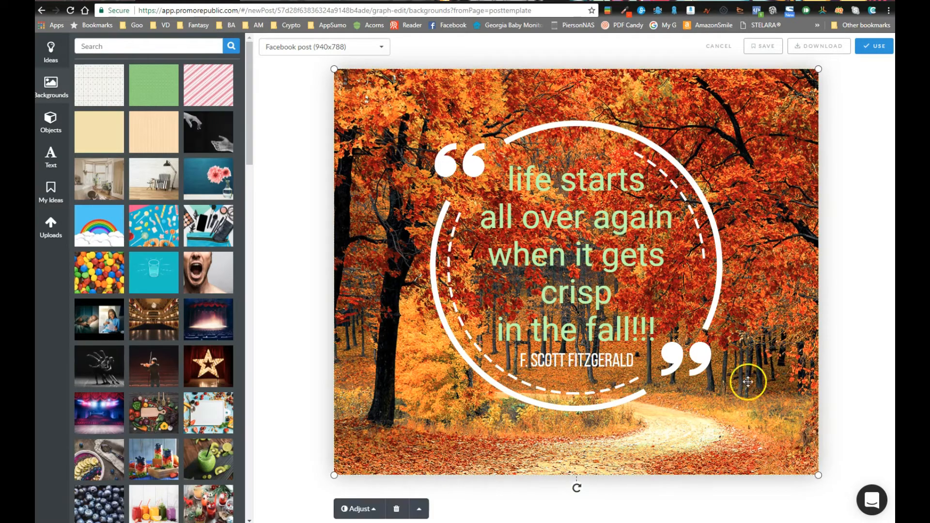
# Change the color of the whole Roboto quote text to white.
pyautogui.click(588, 289)
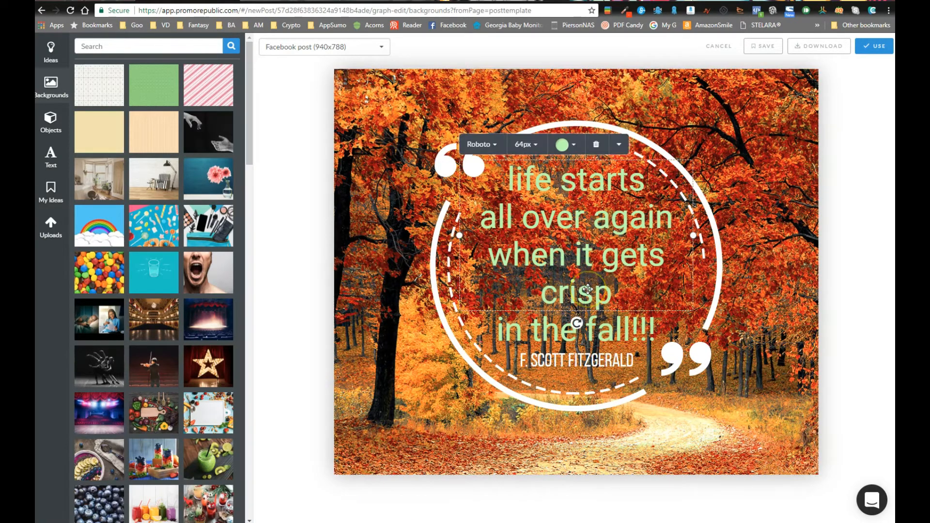
pyautogui.doubleClick(508, 180)
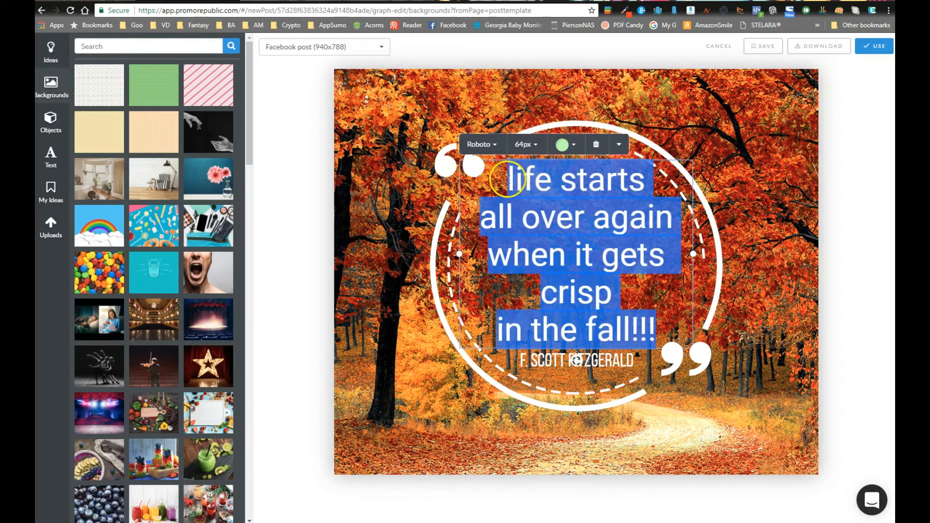
pyautogui.click(576, 146)
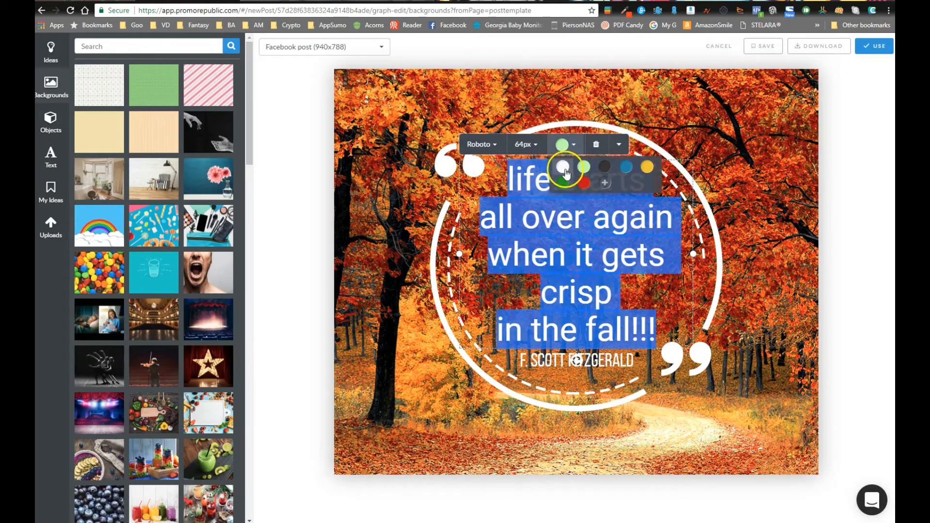
pyautogui.click(565, 168)
pyautogui.click(724, 169)
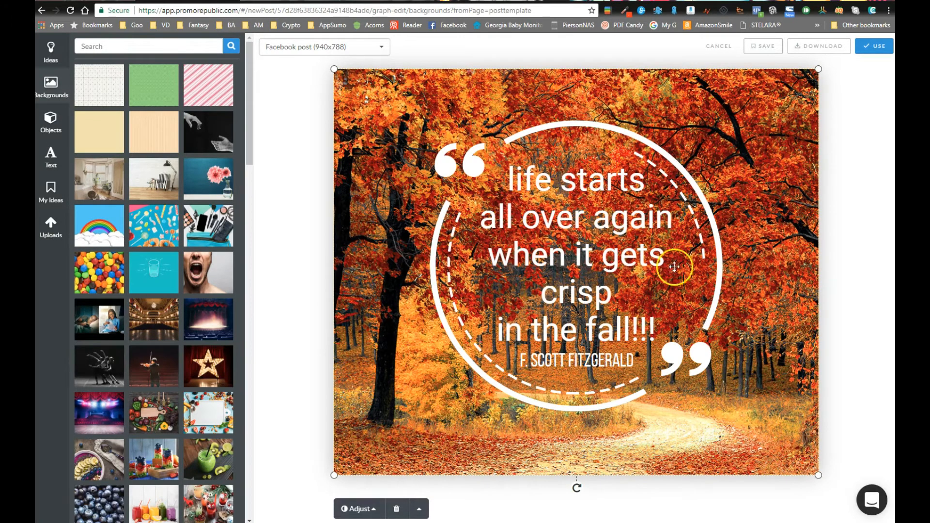
# Color the opening quotation mark red and the closing quotation mark blue.
pyautogui.click(449, 169)
pyautogui.click(448, 128)
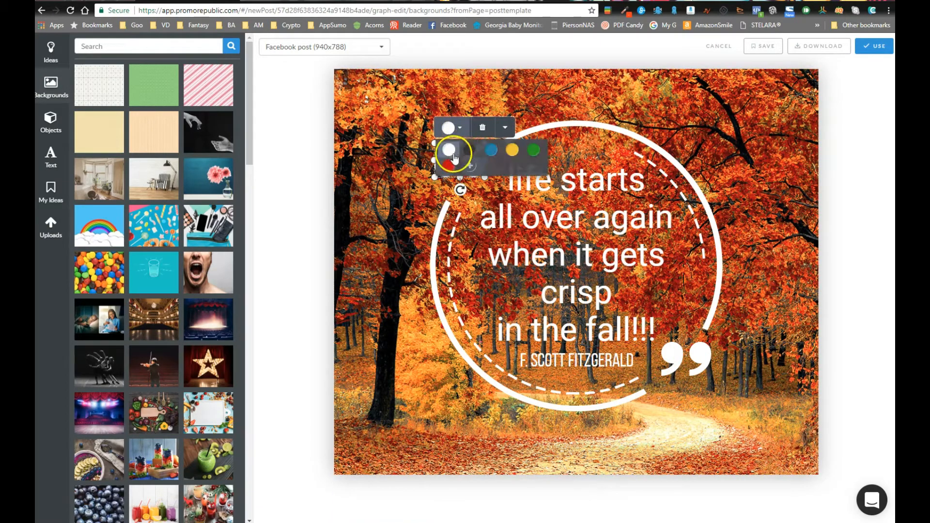
pyautogui.click(453, 150)
pyautogui.click(682, 372)
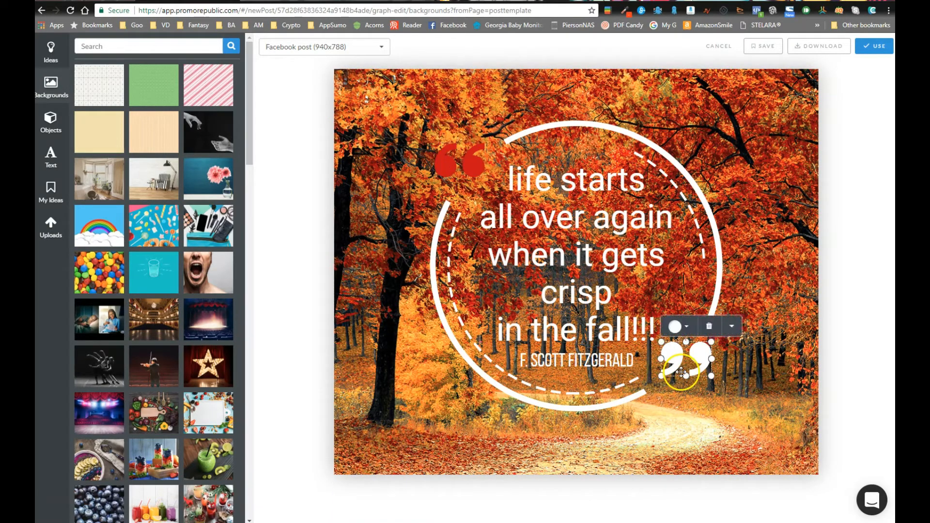
pyautogui.click(675, 326)
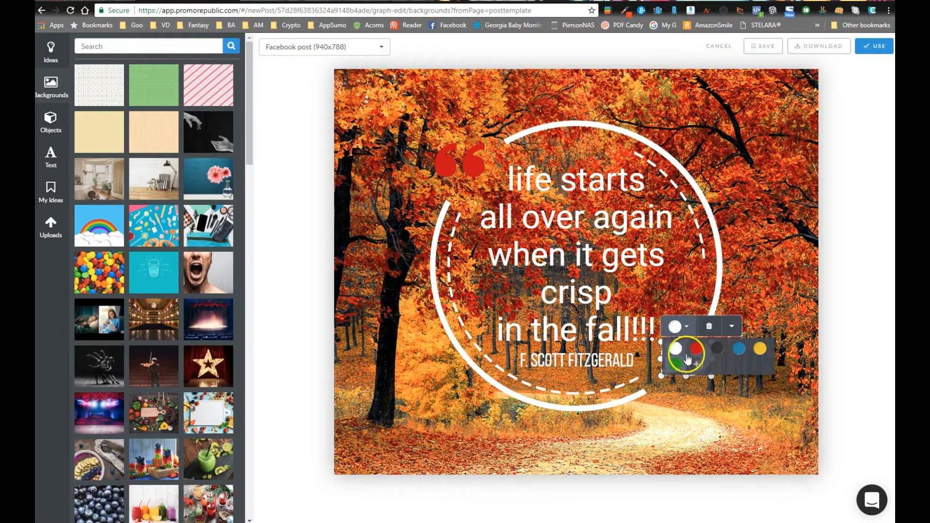
pyautogui.click(738, 349)
pyautogui.click(710, 313)
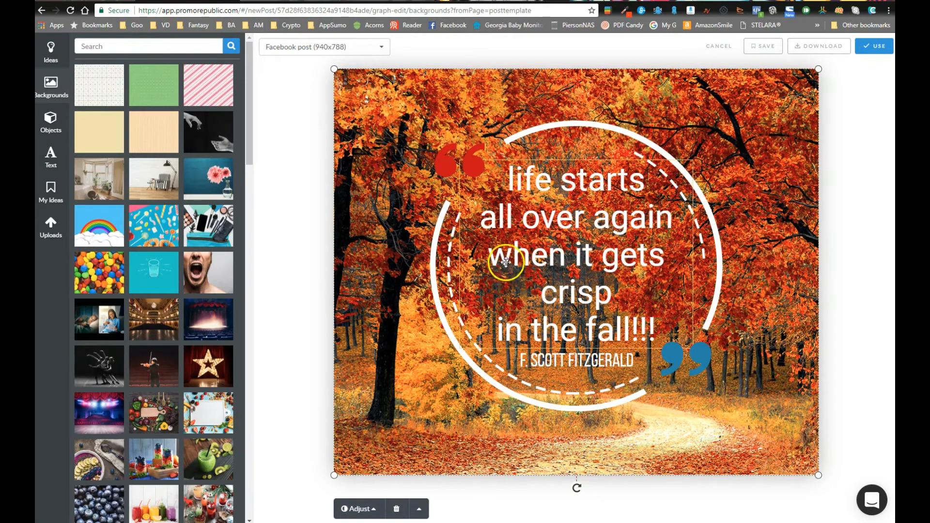
# Add a text box to the image, set its font to Abril Fatface, and move it to the image's lower-left corner.
pyautogui.click(49, 154)
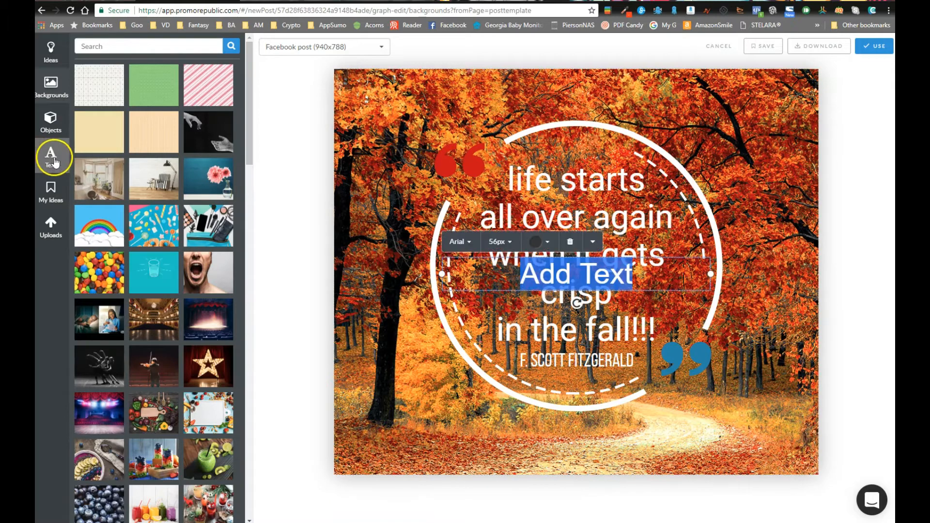
pyautogui.click(537, 241)
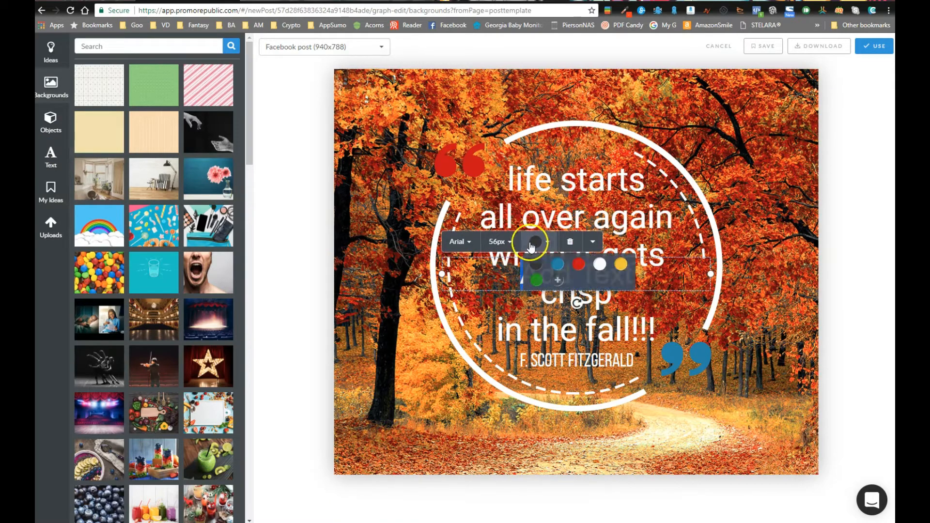
pyautogui.click(459, 241)
pyautogui.click(476, 272)
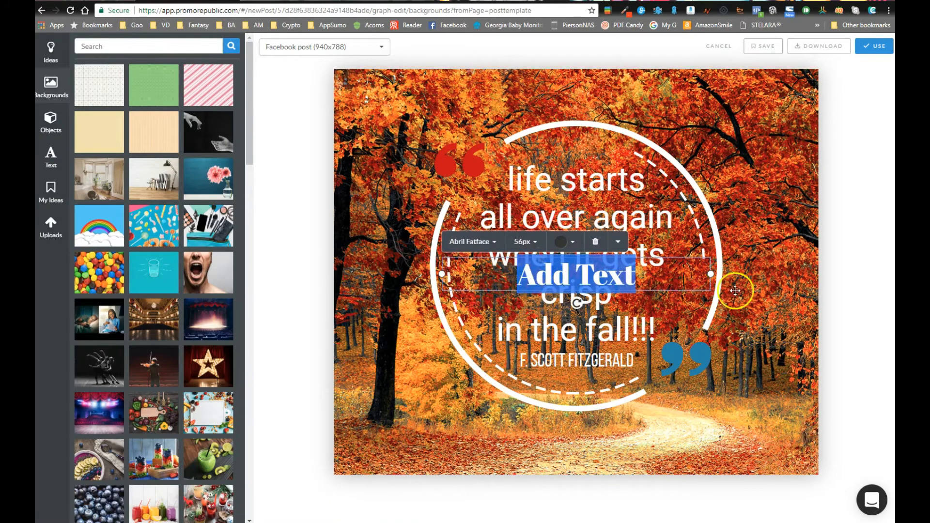
pyautogui.click(608, 276)
pyautogui.moveTo(577, 274); pyautogui.dragTo(415, 455)
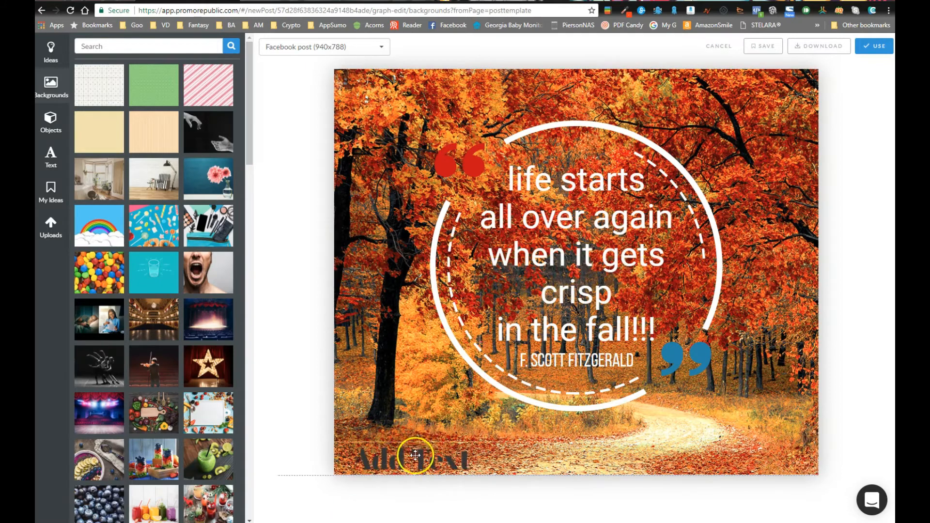
pyautogui.click(442, 452)
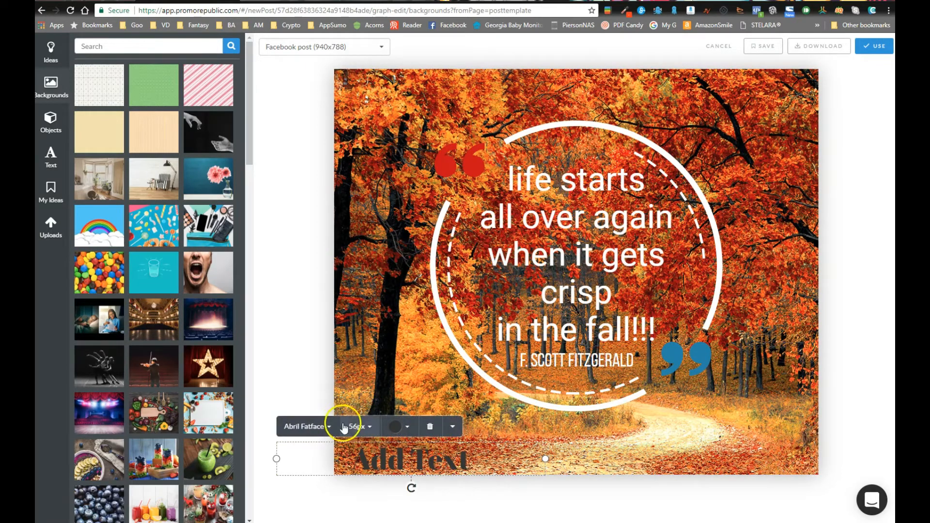
# Delete the Abril Fatface text box from the image's lower-left corner.
pyautogui.click(371, 427)
pyautogui.scroll(-5, 409, 484)
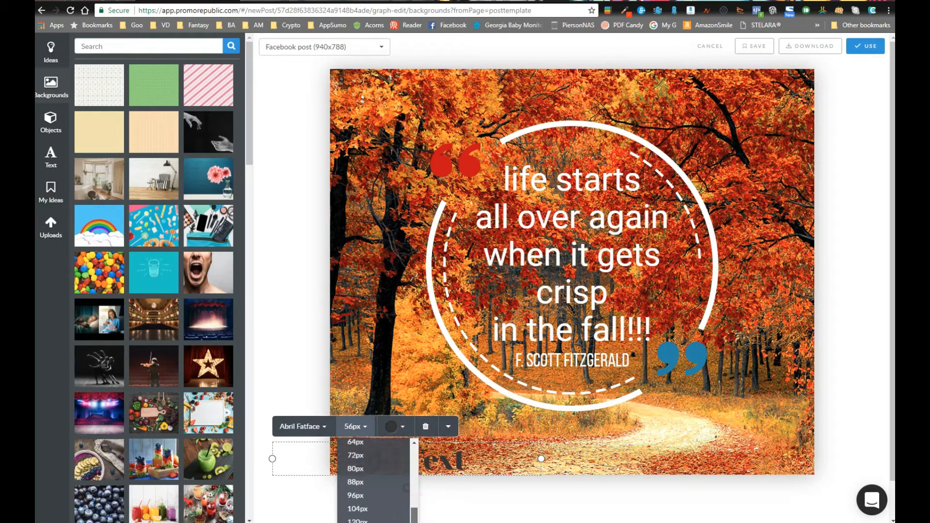
pyautogui.click(374, 455)
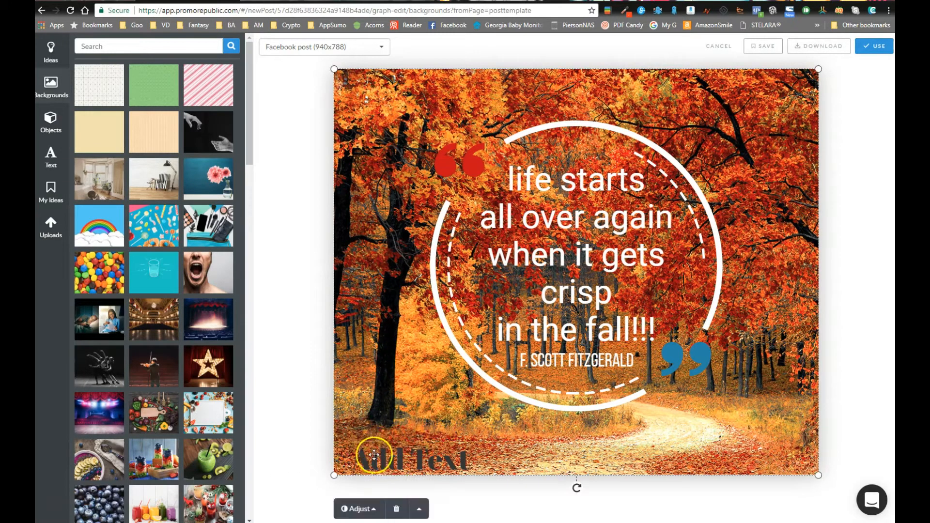
pyautogui.click(388, 463)
pyautogui.rightClick(389, 463)
pyautogui.click(381, 460)
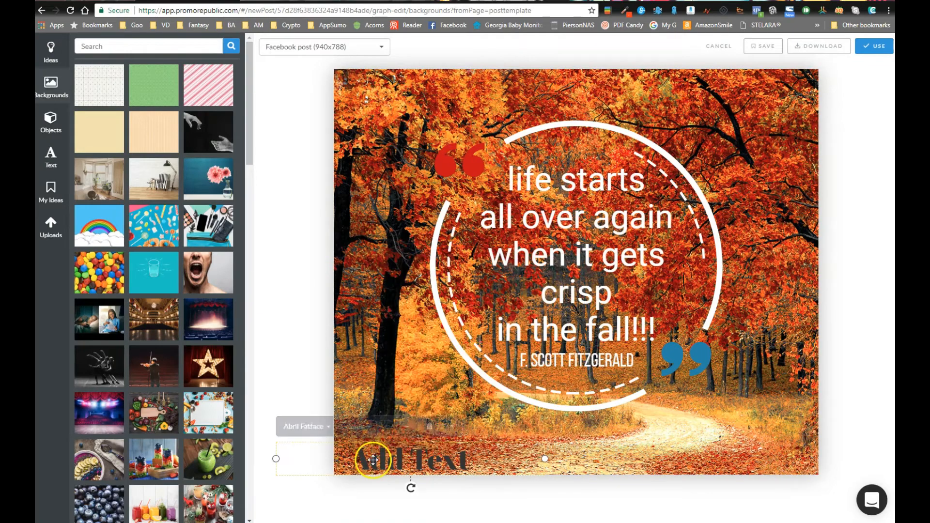
pyautogui.click(431, 430)
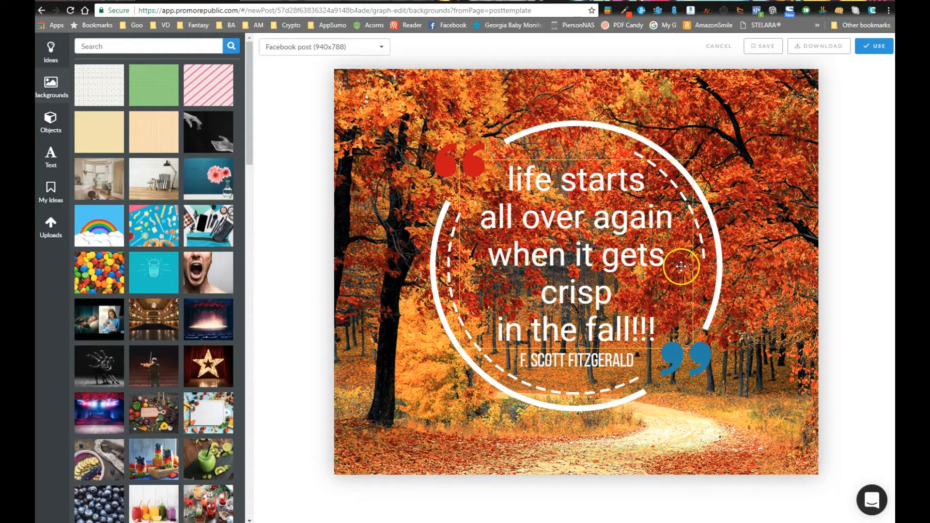
# Add the New Price pin badge from the Banners objects and shrink it into the image's upper-right corner.
pyautogui.click(50, 119)
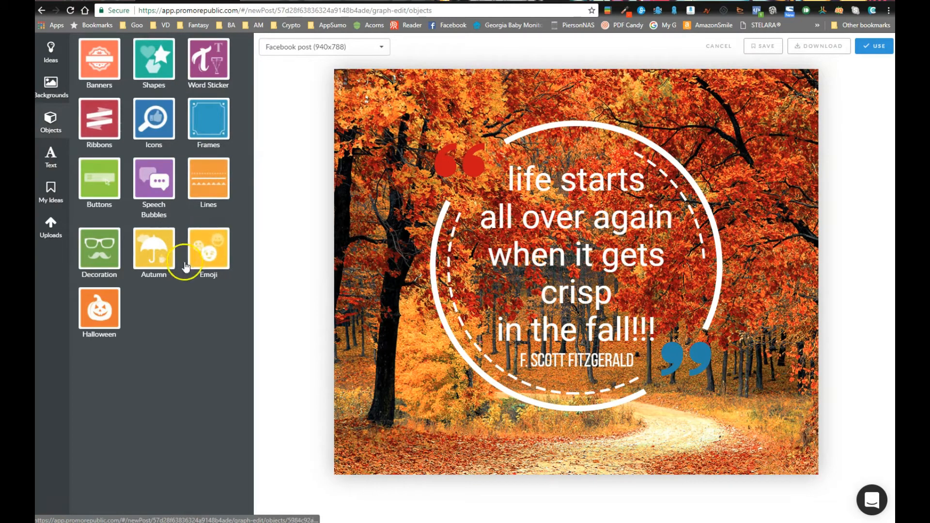
pyautogui.click(122, 79)
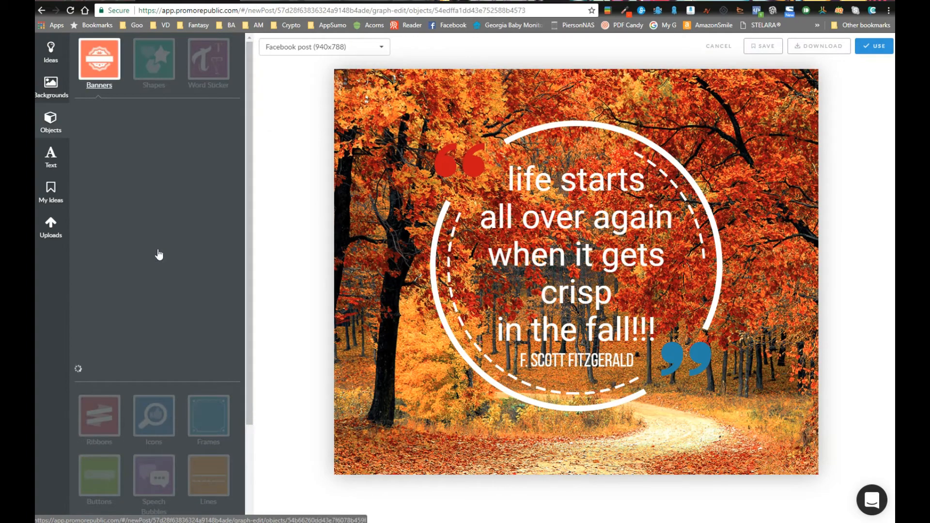
pyautogui.scroll(-5, 190, 331)
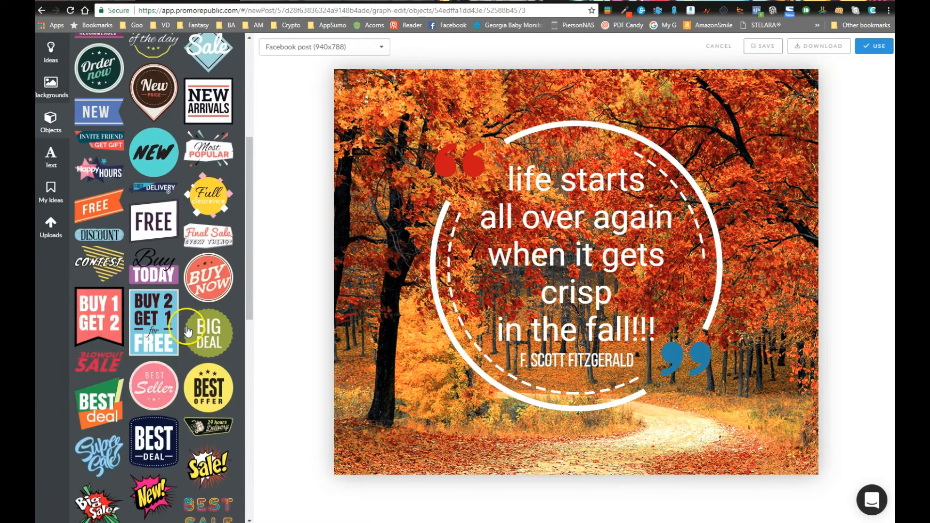
pyautogui.scroll(2, 150, 210)
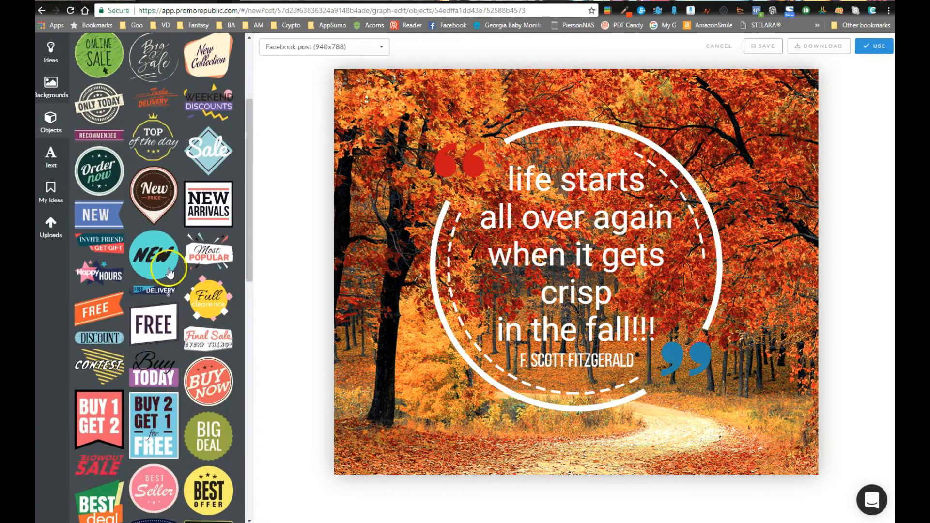
pyautogui.moveTo(154, 211); pyautogui.dragTo(388, 336)
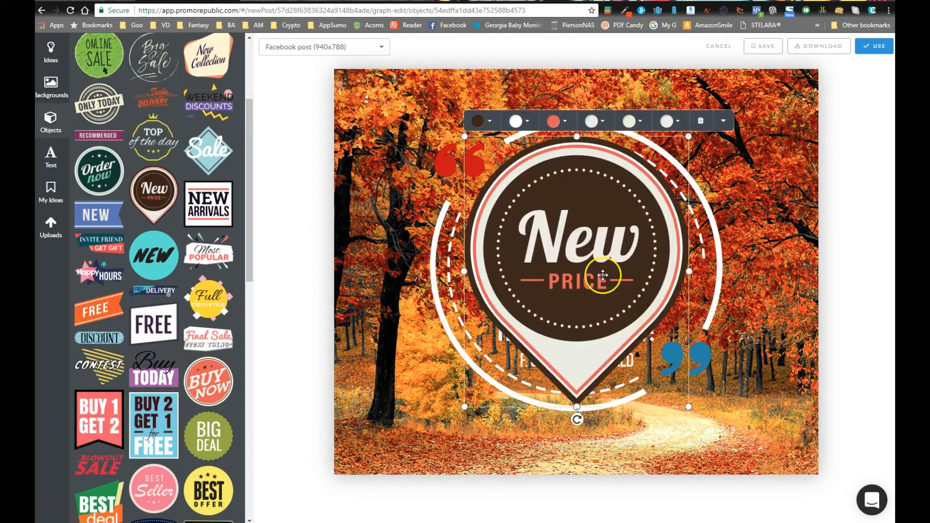
pyautogui.moveTo(580, 326); pyautogui.dragTo(710, 287)
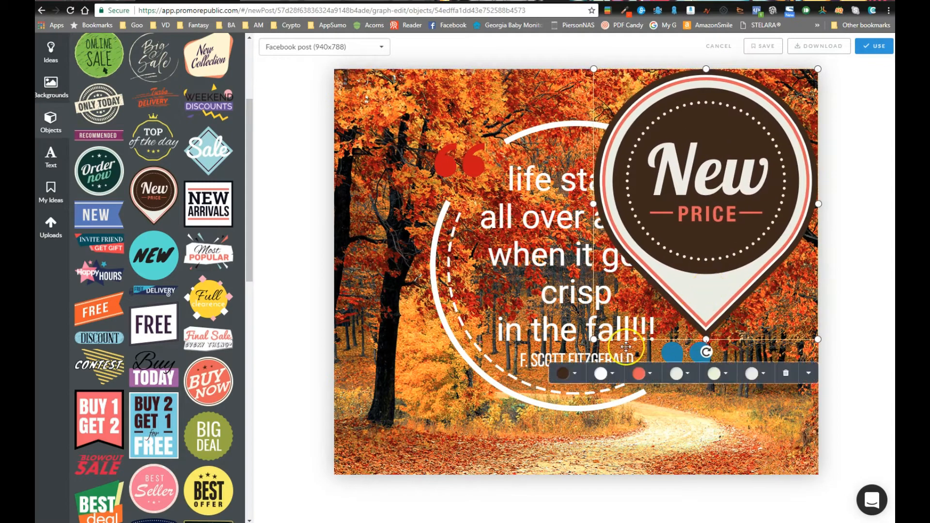
pyautogui.moveTo(594, 339); pyautogui.dragTo(731, 249)
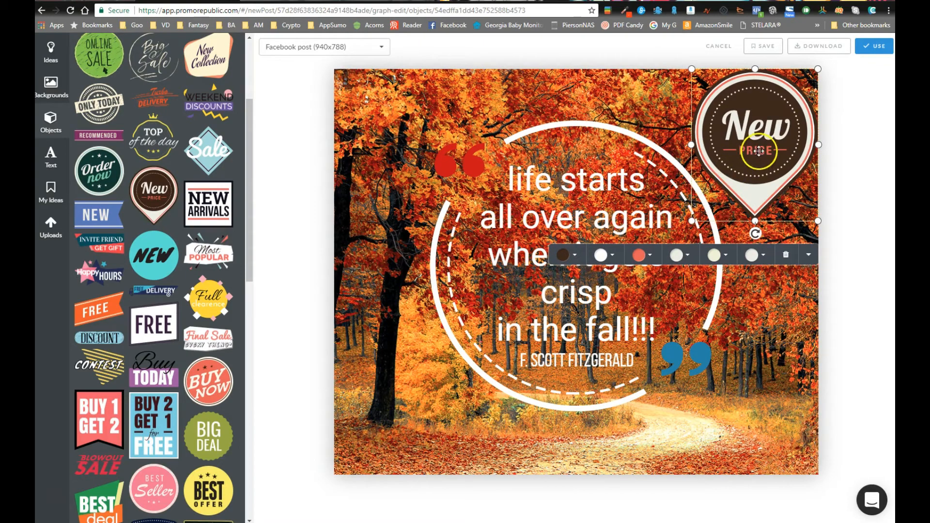
# Recolor the badge's coral accents blue and its dark brown areas with the custom blue #1b00c8.
pyautogui.click(648, 256)
pyautogui.click(659, 291)
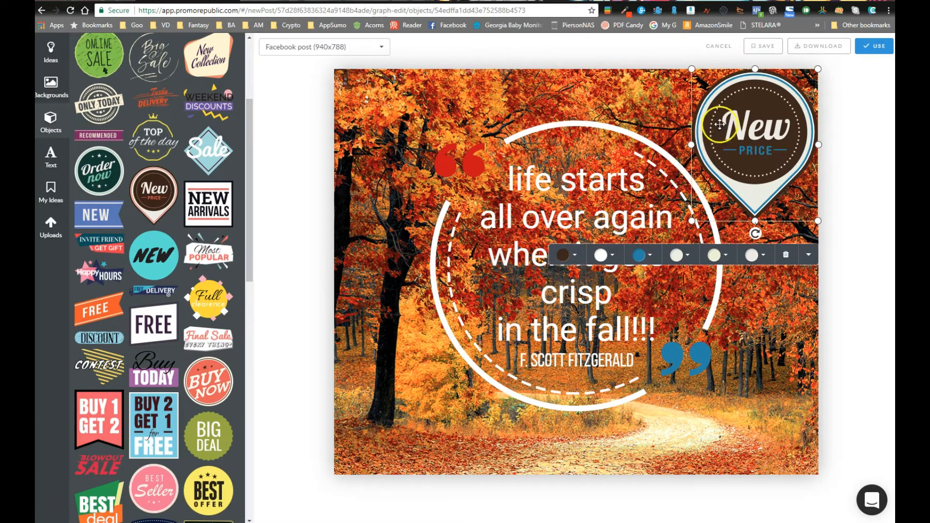
pyautogui.click(575, 257)
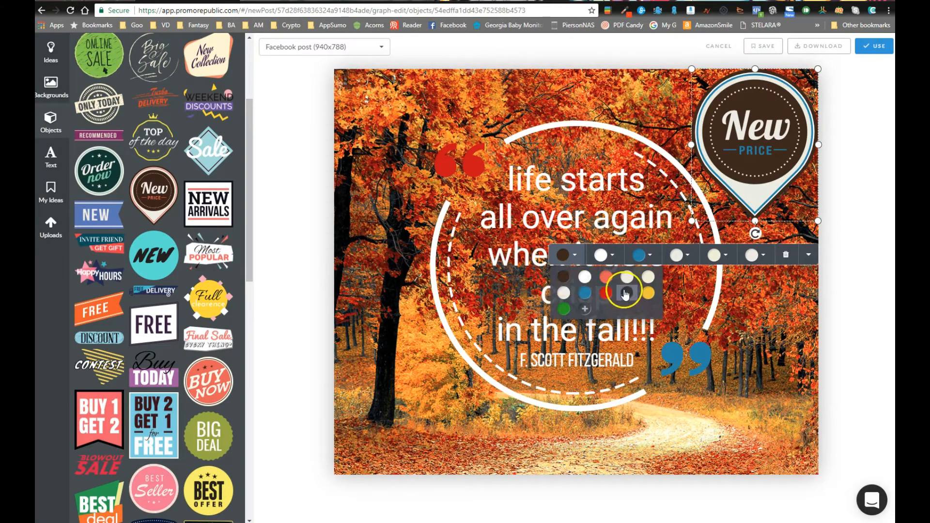
pyautogui.click(568, 255)
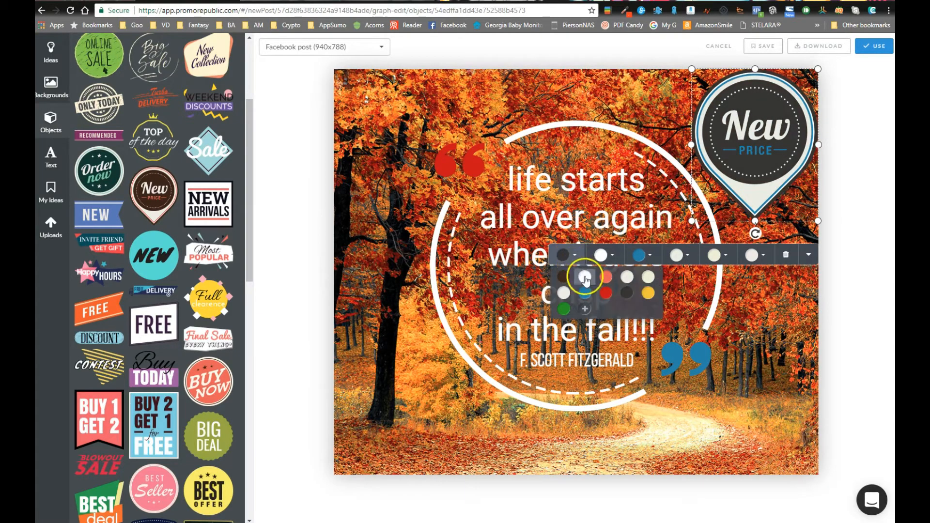
pyautogui.click(586, 310)
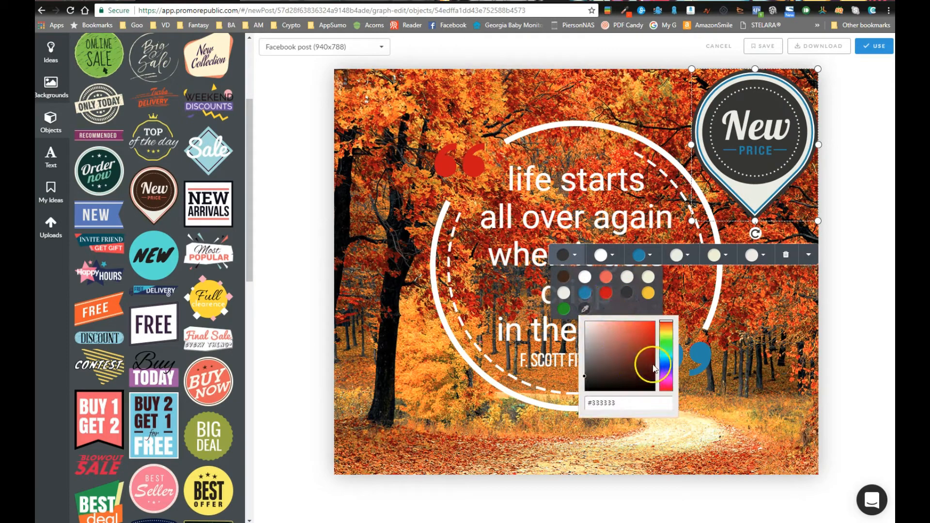
pyautogui.click(668, 368)
pyautogui.click(648, 350)
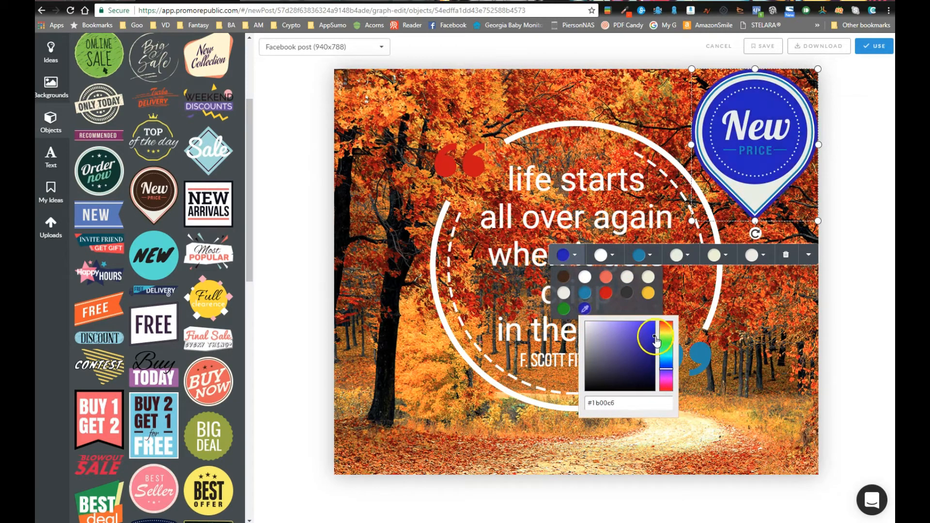
pyautogui.click(578, 258)
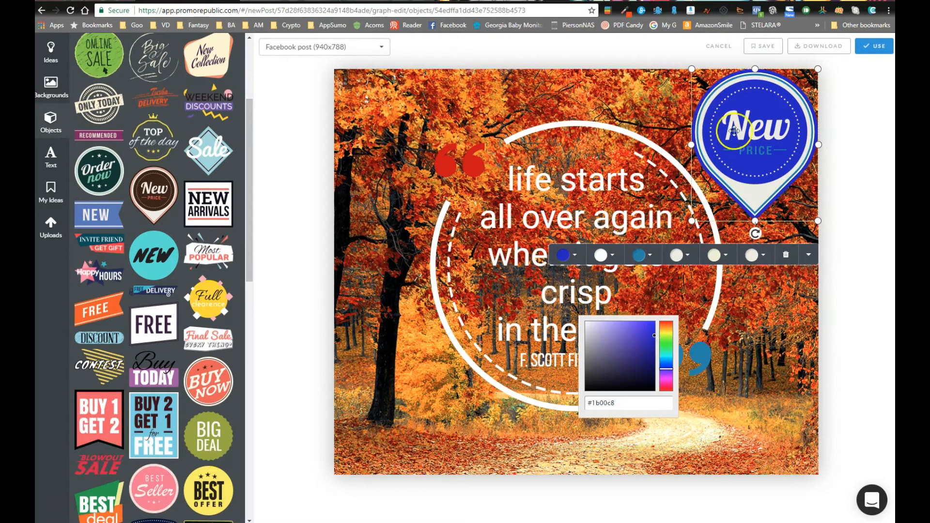
# Set the New Price badge's opacity to 68.
pyautogui.click(808, 257)
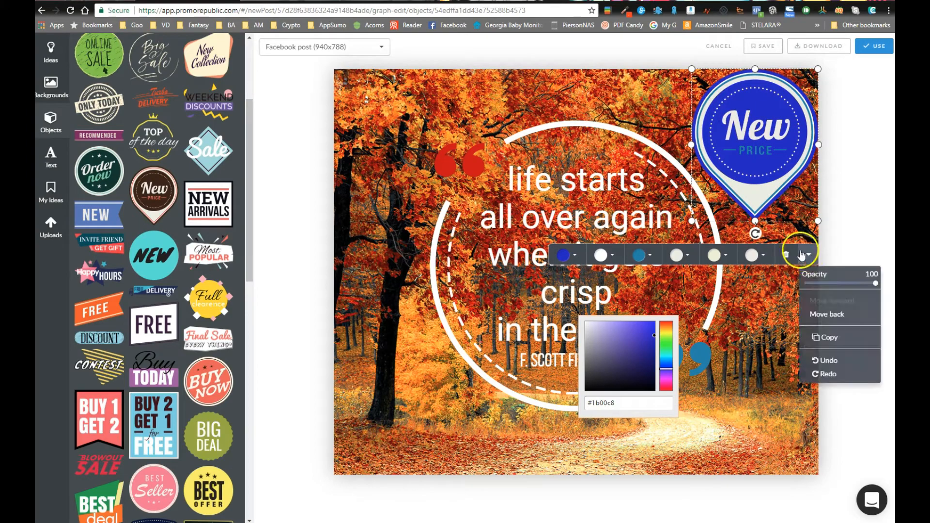
pyautogui.moveTo(872, 282); pyautogui.dragTo(853, 286)
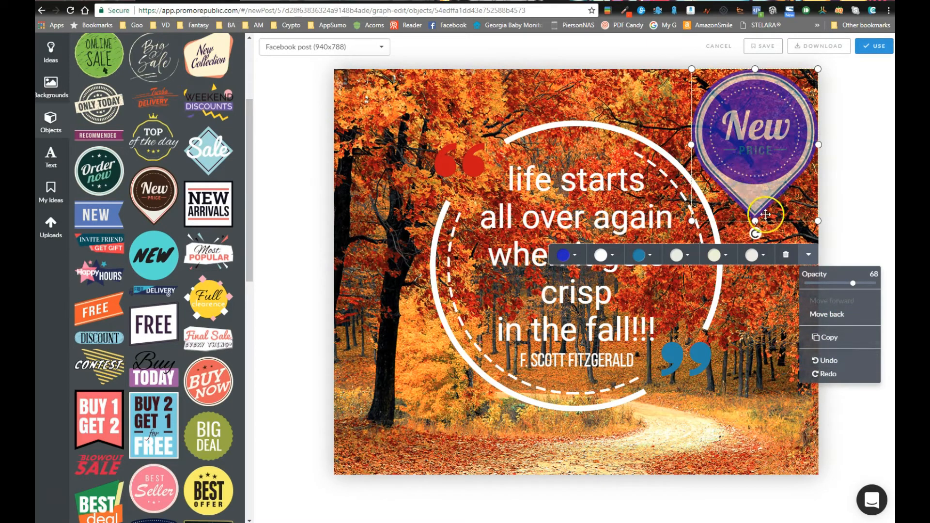
pyautogui.click(757, 360)
pyautogui.click(756, 197)
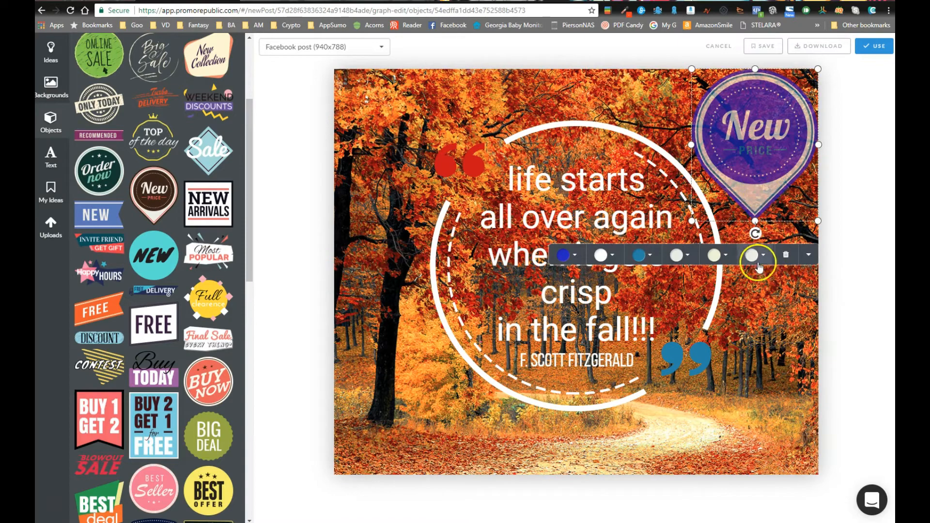
# Copy the New Price badge and place the duplicate in the image's lower-left corner, shrunk to about half size.
pyautogui.click(809, 255)
pyautogui.click(808, 338)
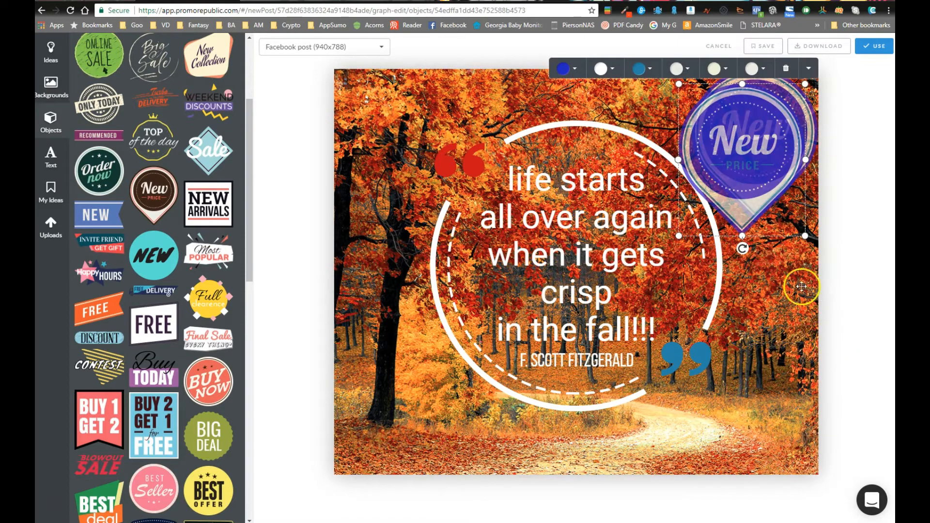
pyautogui.moveTo(730, 221); pyautogui.dragTo(387, 451)
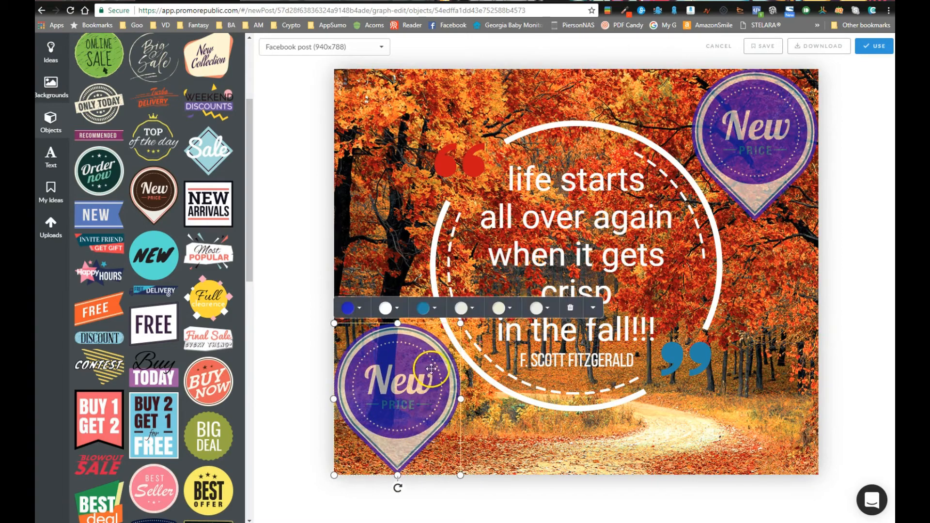
pyautogui.moveTo(459, 322); pyautogui.dragTo(394, 403)
pyautogui.click(498, 424)
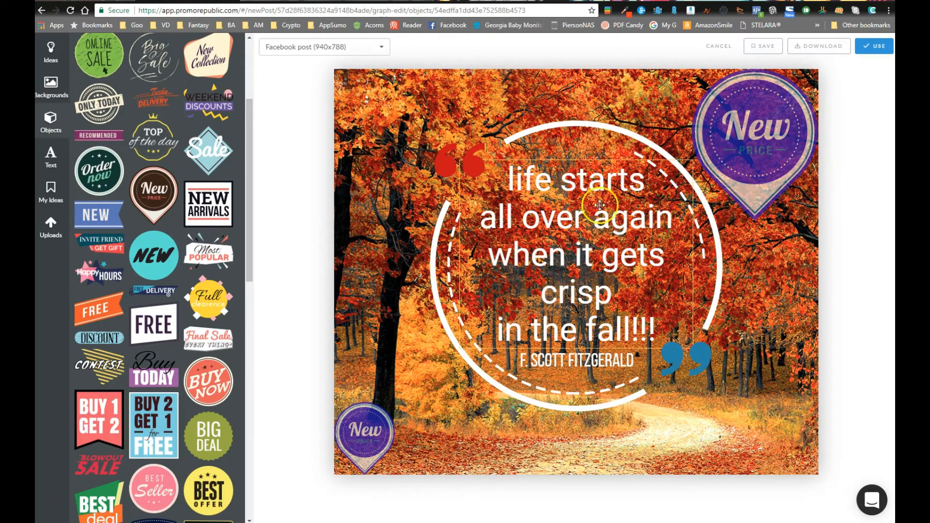
# Move the large New Price badge from the upper-right corner onto the quote text in the circle's center.
pyautogui.moveTo(755, 190); pyautogui.dragTo(575, 310)
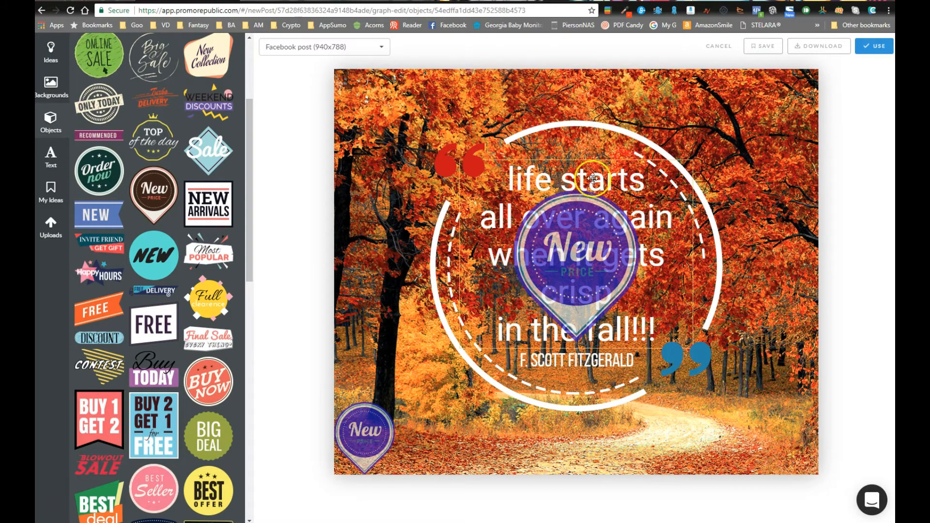
pyautogui.click(529, 186)
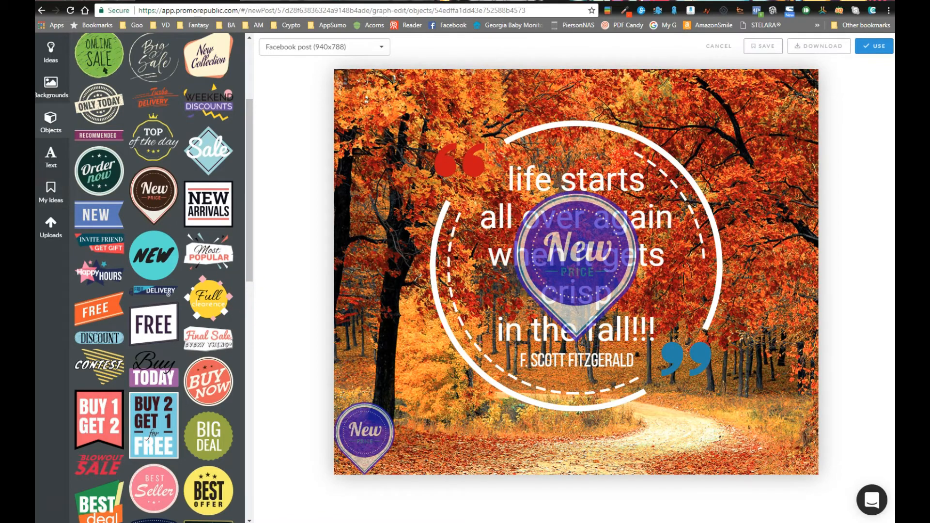
pyautogui.click(51, 156)
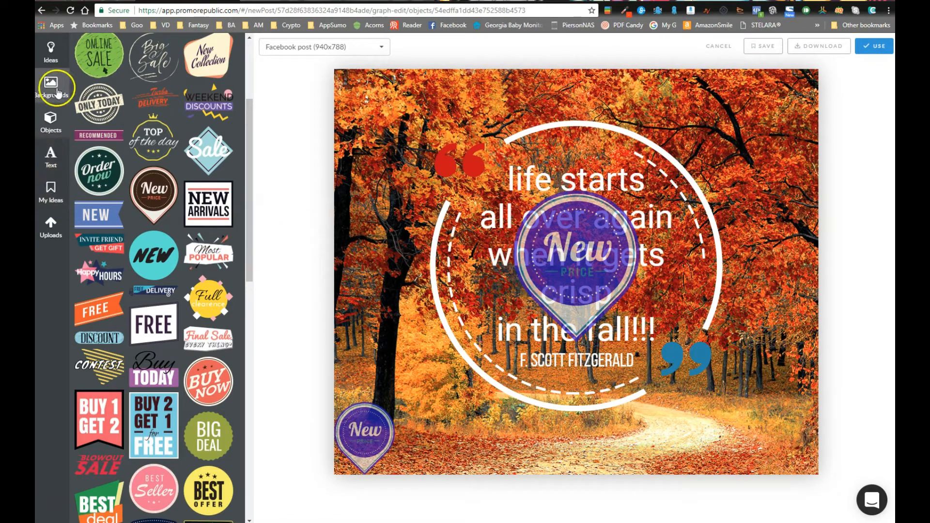
# Add the uploaded builderall octopus logo to the image, shrink it, and place it in the lower-right corner.
pyautogui.click(50, 226)
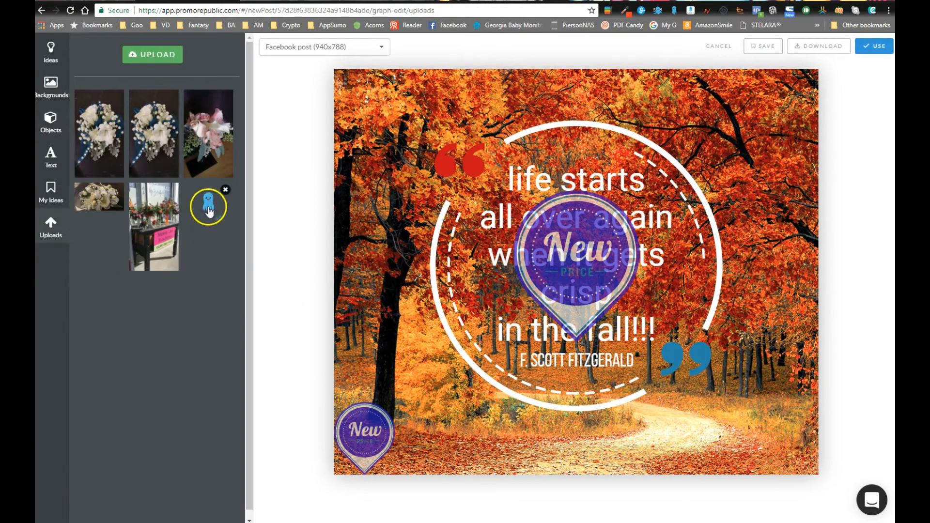
pyautogui.click(208, 207)
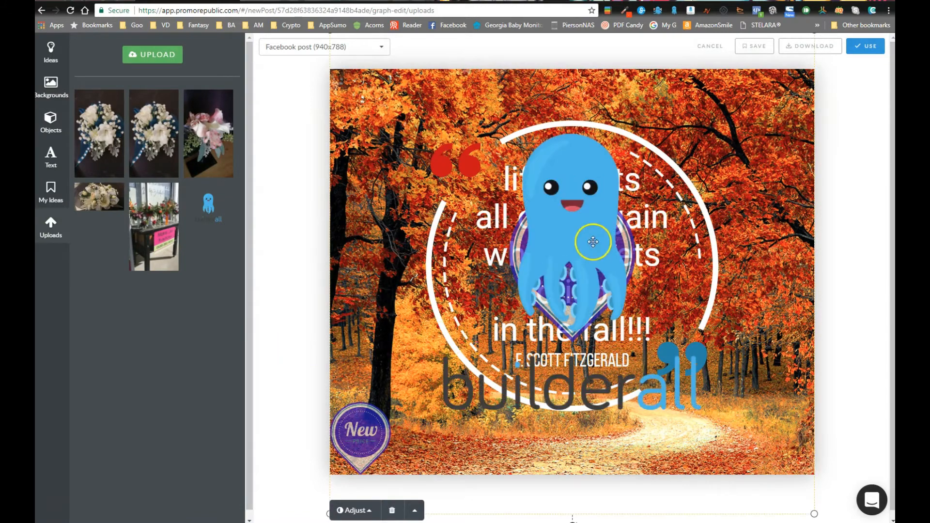
pyautogui.moveTo(591, 243); pyautogui.dragTo(509, 201)
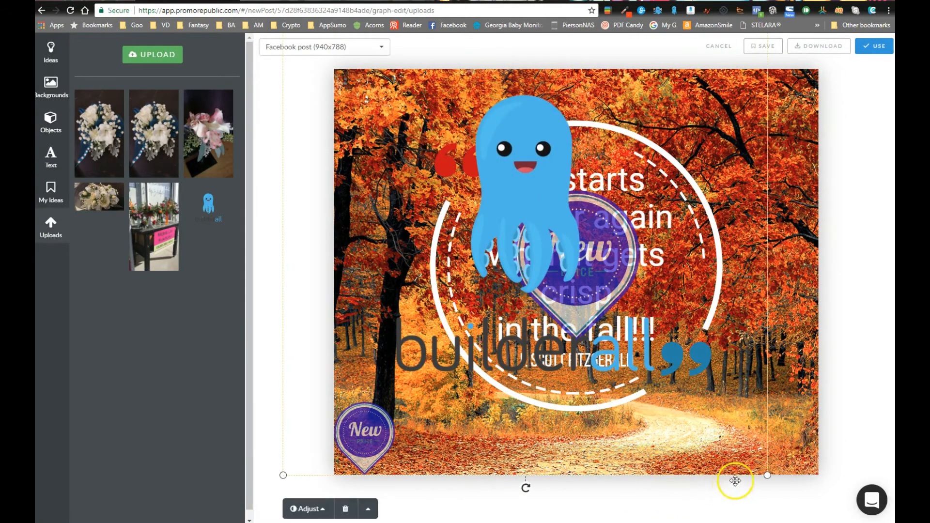
pyautogui.moveTo(755, 469); pyautogui.dragTo(470, 182)
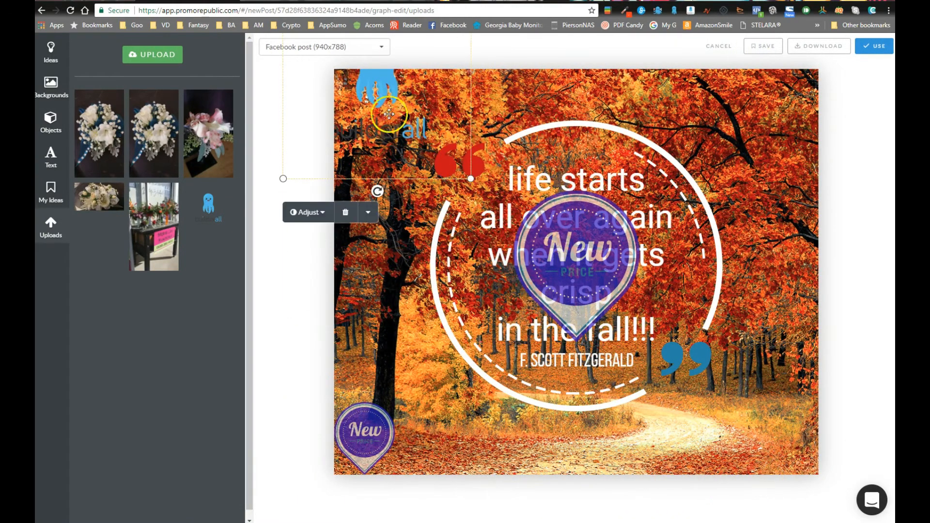
pyautogui.moveTo(387, 117); pyautogui.dragTo(750, 406)
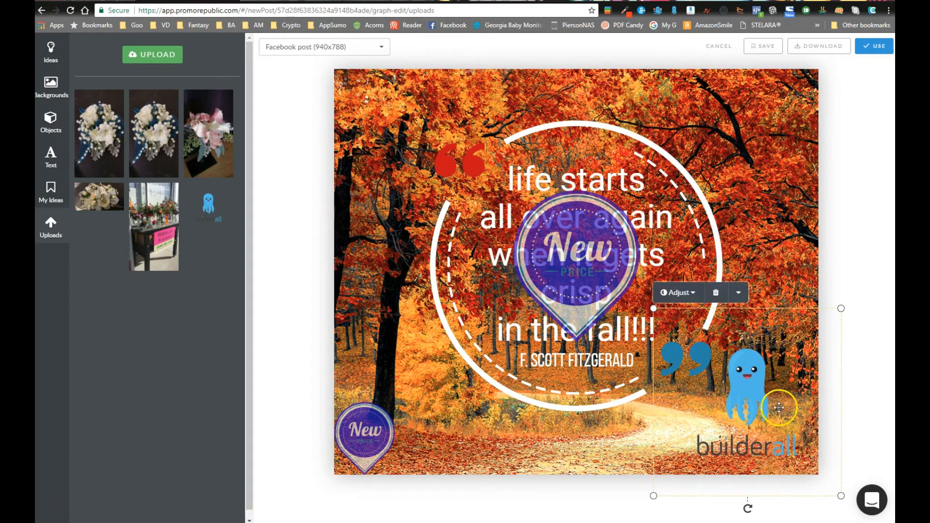
# Set the builderall logo's opacity to 74.
pyautogui.click(686, 297)
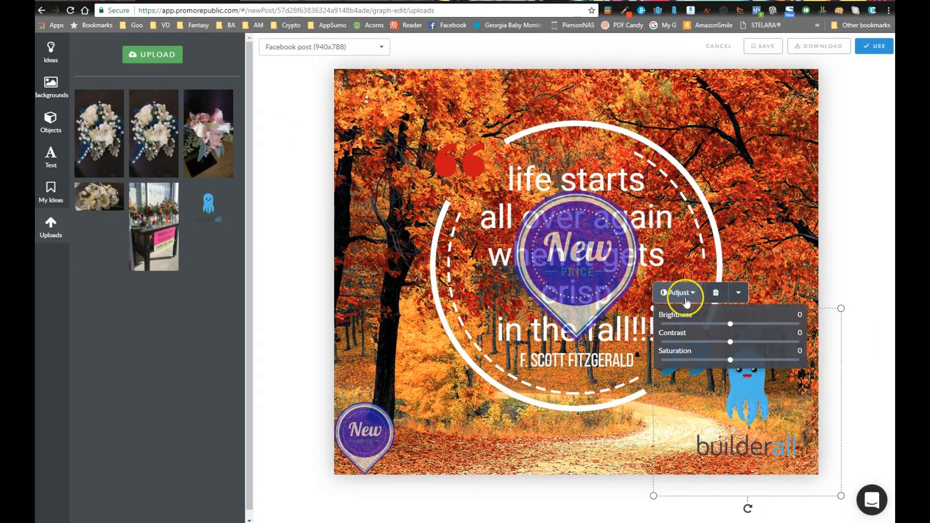
pyautogui.click(738, 292)
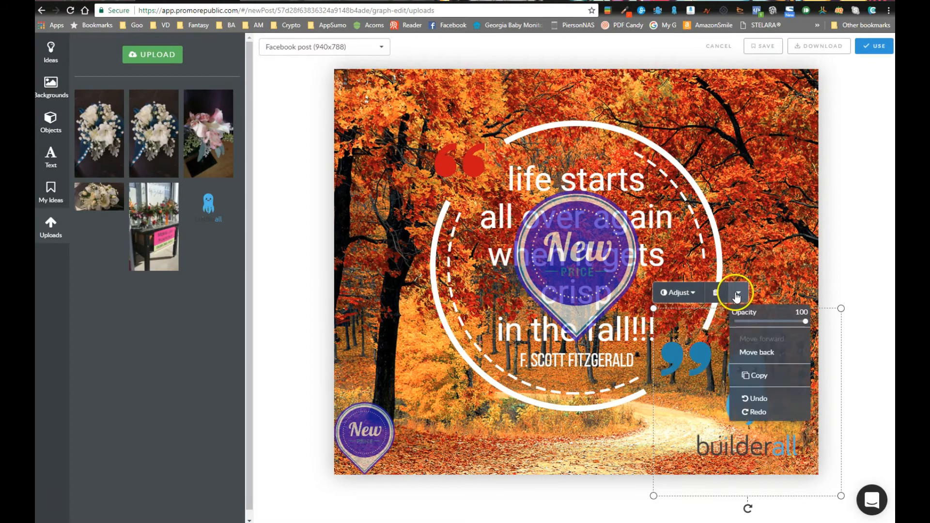
pyautogui.moveTo(806, 322); pyautogui.dragTo(781, 326)
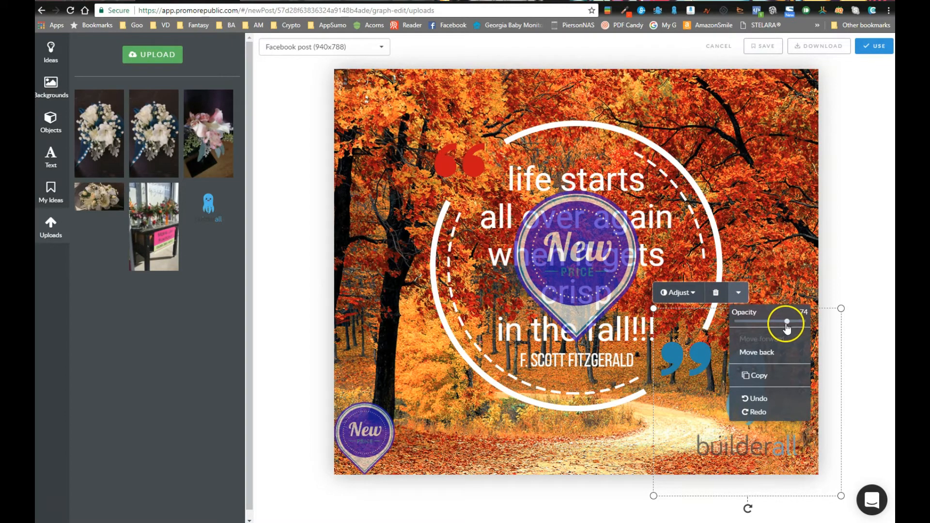
pyautogui.click(780, 276)
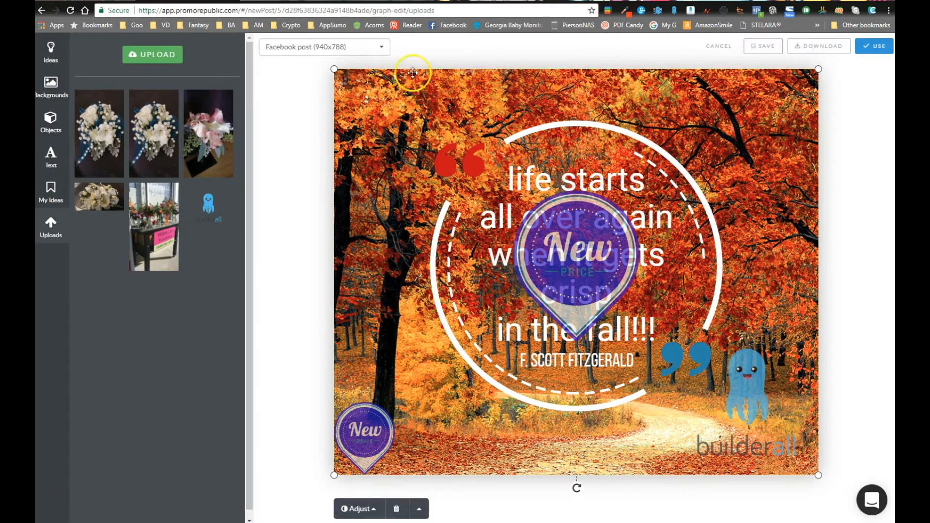
# Replace the autumn forest background with the pink flowers photo, and then with the shouting man photo.
pyautogui.click(50, 84)
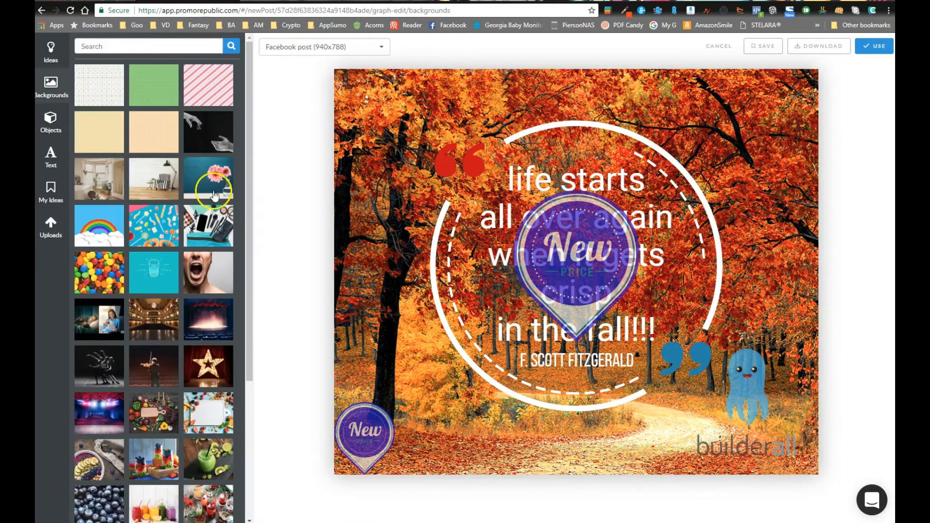
pyautogui.click(214, 193)
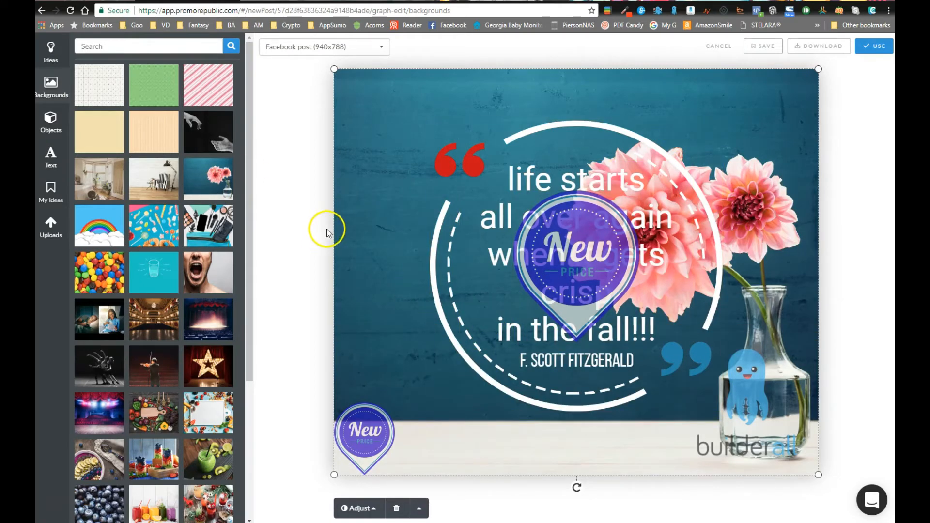
pyautogui.click(214, 274)
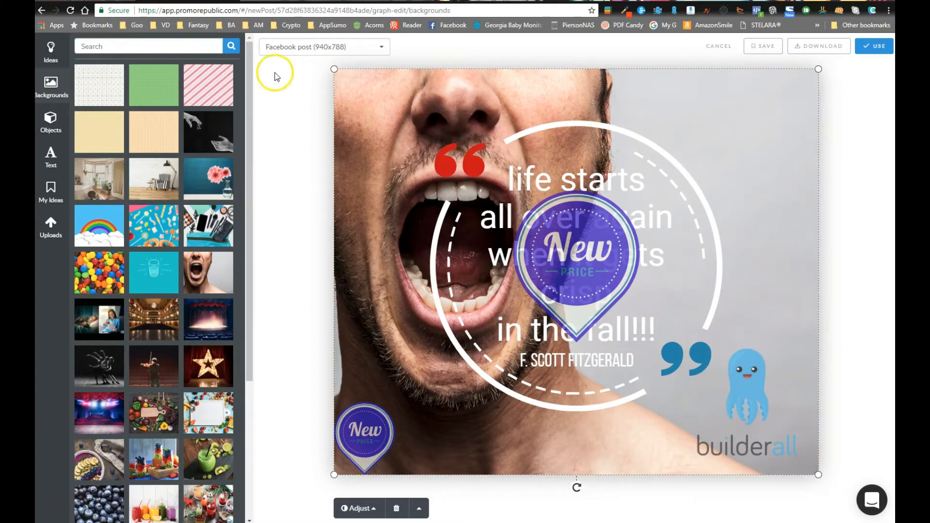
# Switch the image format to Instagram post (1080x1080) and enlarge the background photo to fill the square canvas.
pyautogui.click(376, 51)
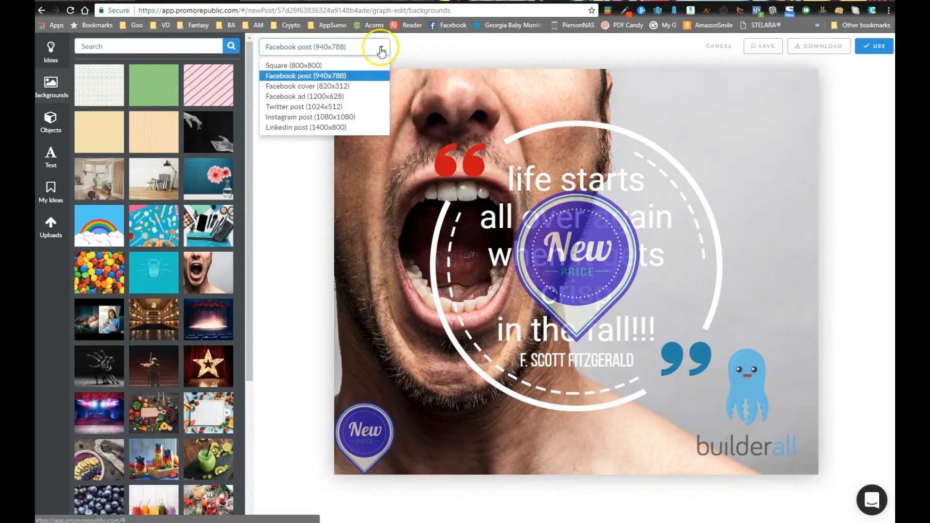
pyautogui.click(289, 117)
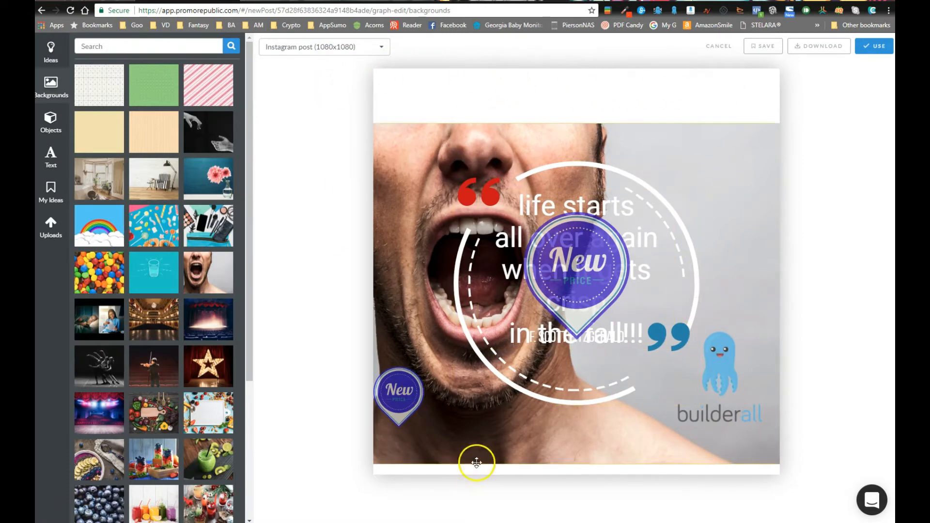
pyautogui.click(460, 459)
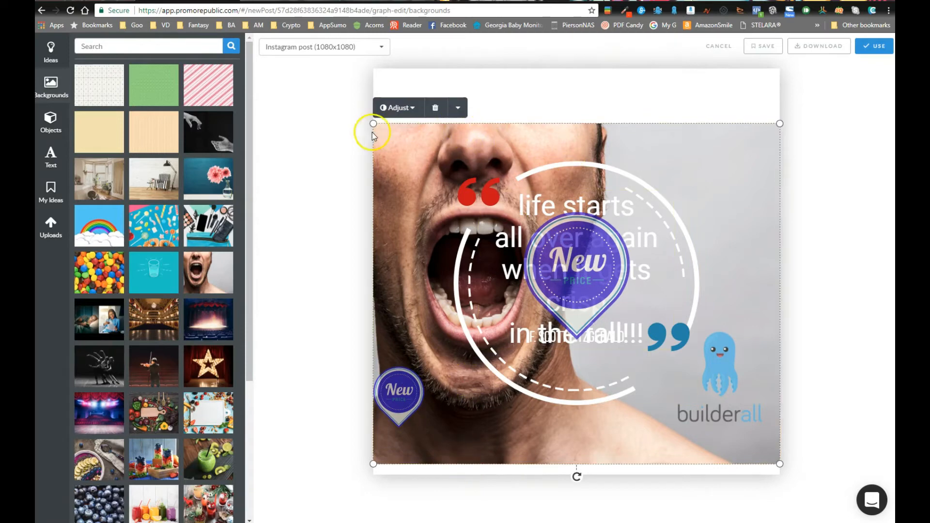
pyautogui.moveTo(709, 155); pyautogui.dragTo(710, 100)
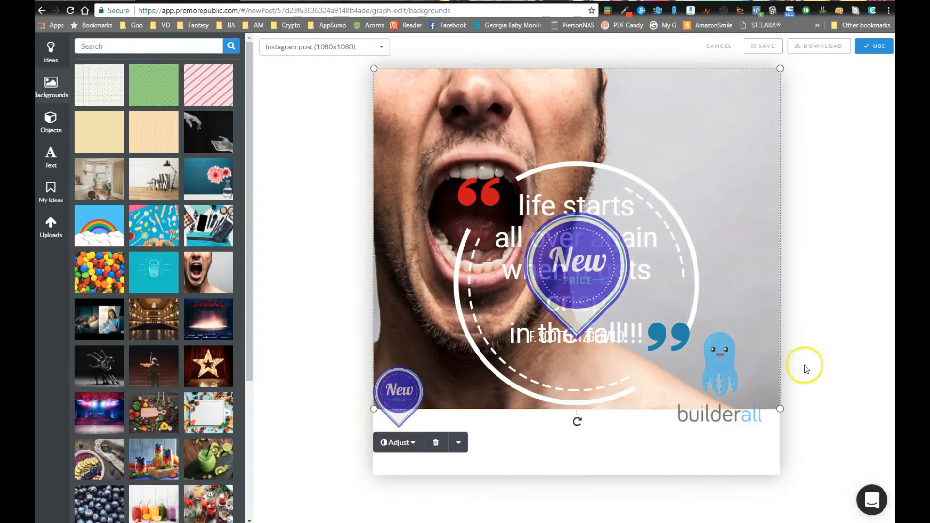
pyautogui.moveTo(780, 409); pyautogui.dragTo(849, 506)
pyautogui.click(342, 211)
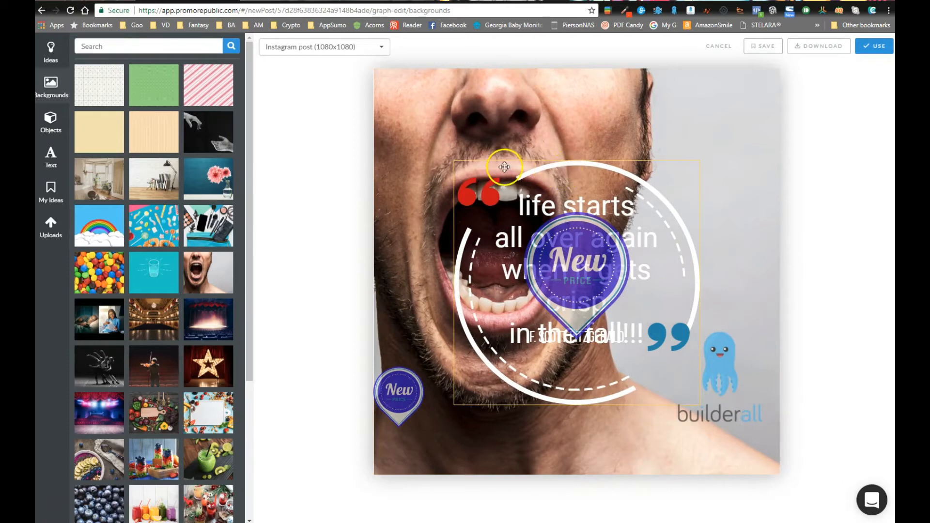
# Move the large New Price badge to the upper-right corner, and the builderall logo and small badge down into the lower corners.
pyautogui.moveTo(504, 167)
pyautogui.mouseDown()
pyautogui.moveTo(546, 141)
pyautogui.moveTo(505, 157)
pyautogui.mouseUp()
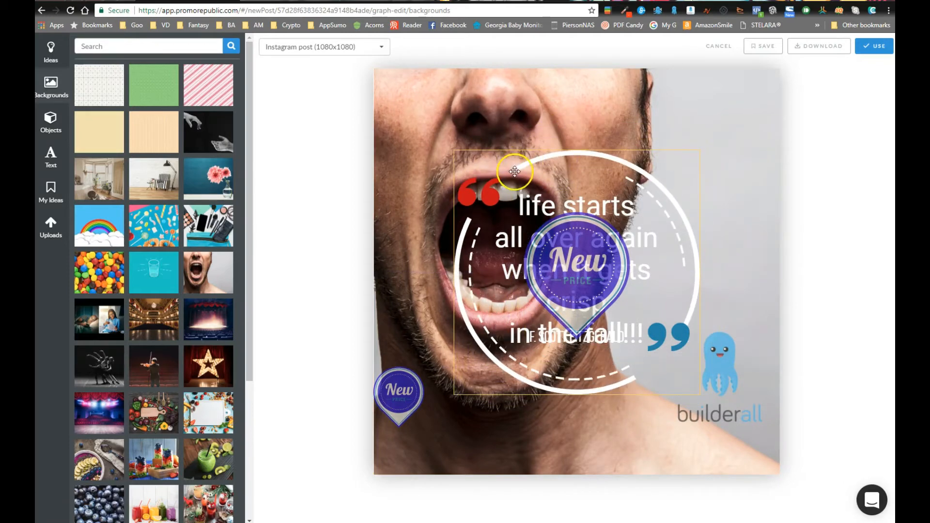
pyautogui.click(560, 388)
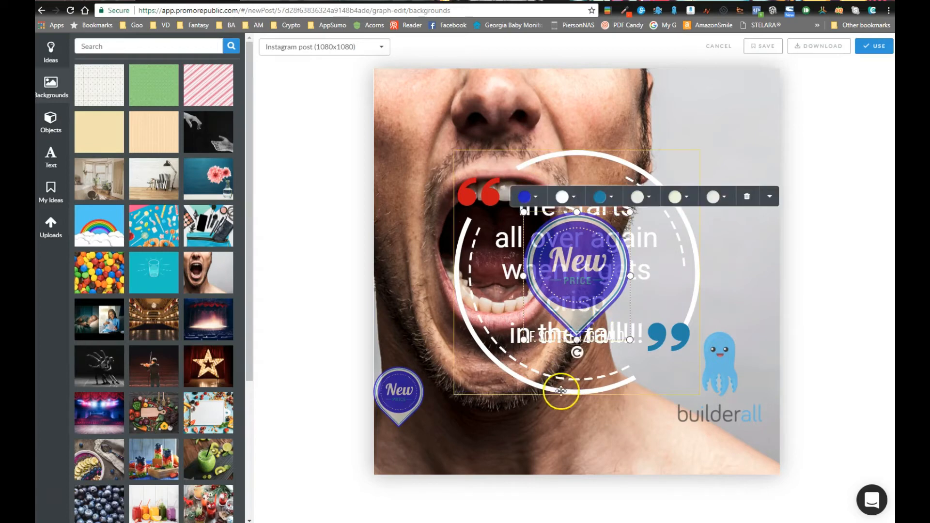
pyautogui.moveTo(577, 311); pyautogui.dragTo(725, 184)
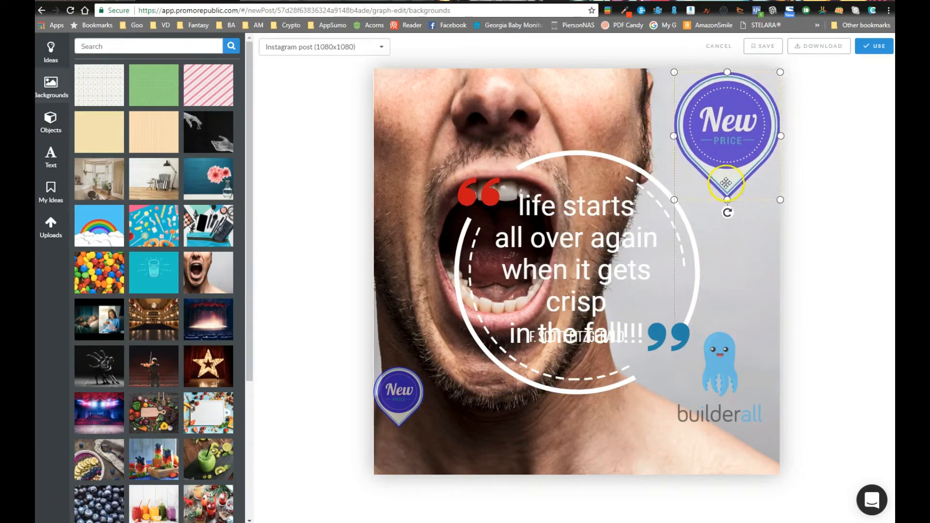
pyautogui.moveTo(718, 388); pyautogui.dragTo(699, 432)
pyautogui.moveTo(401, 423); pyautogui.dragTo(406, 464)
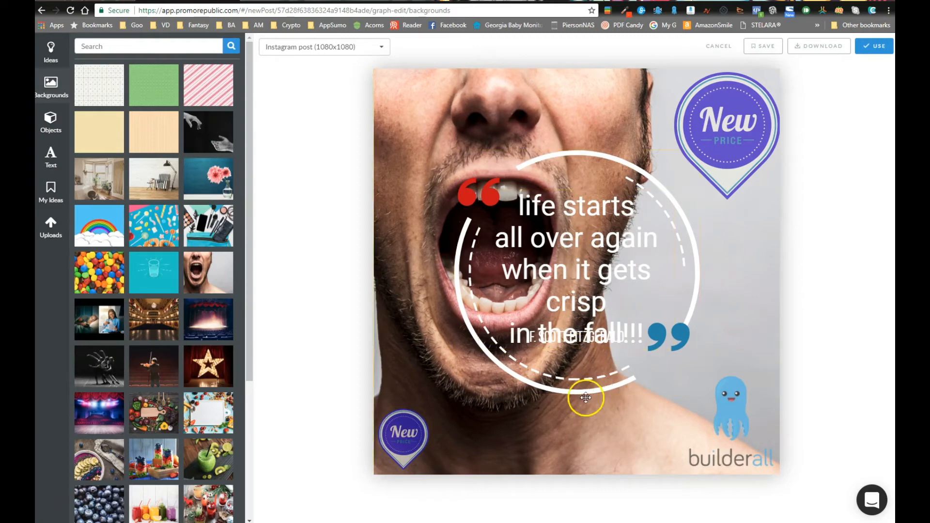
# Enlarge the white circle frame around the quote and center it in the image.
pyautogui.click(568, 249)
pyautogui.click(559, 374)
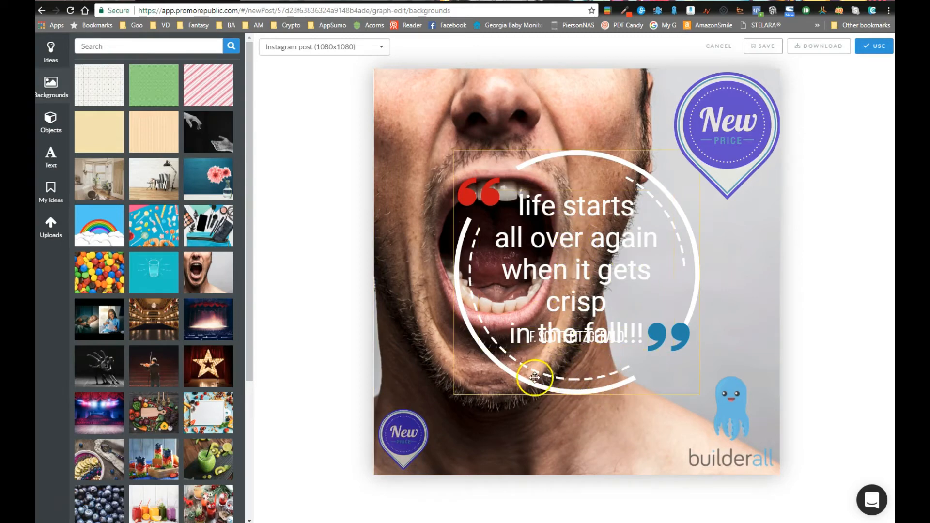
pyautogui.moveTo(455, 394); pyautogui.dragTo(380, 436)
pyautogui.moveTo(521, 405); pyautogui.dragTo(553, 395)
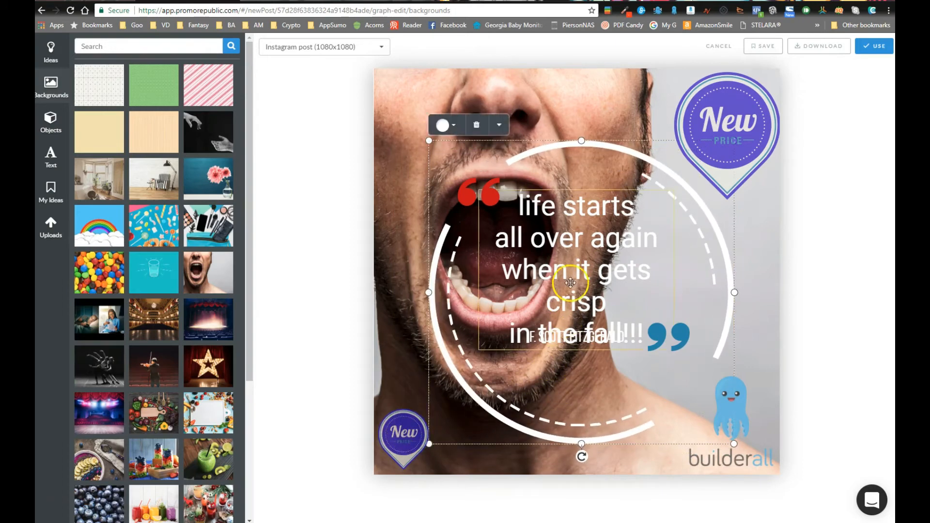
# Reposition both quotation marks at the enlarged circle's edge and lower the author name and quote text so they no longer overlap.
pyautogui.moveTo(470, 193); pyautogui.dragTo(461, 192)
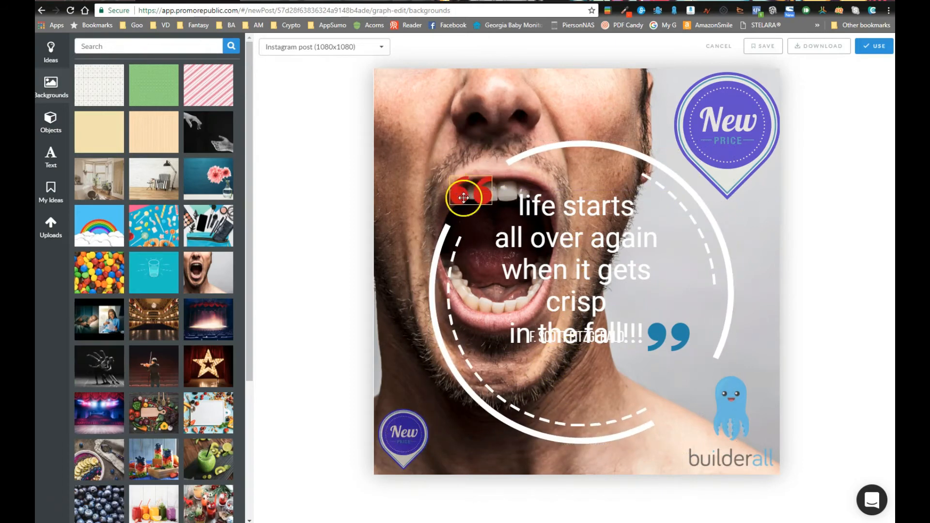
pyautogui.moveTo(684, 327); pyautogui.dragTo(702, 381)
pyautogui.moveTo(576, 338); pyautogui.dragTo(576, 390)
pyautogui.moveTo(580, 268); pyautogui.dragTo(581, 286)
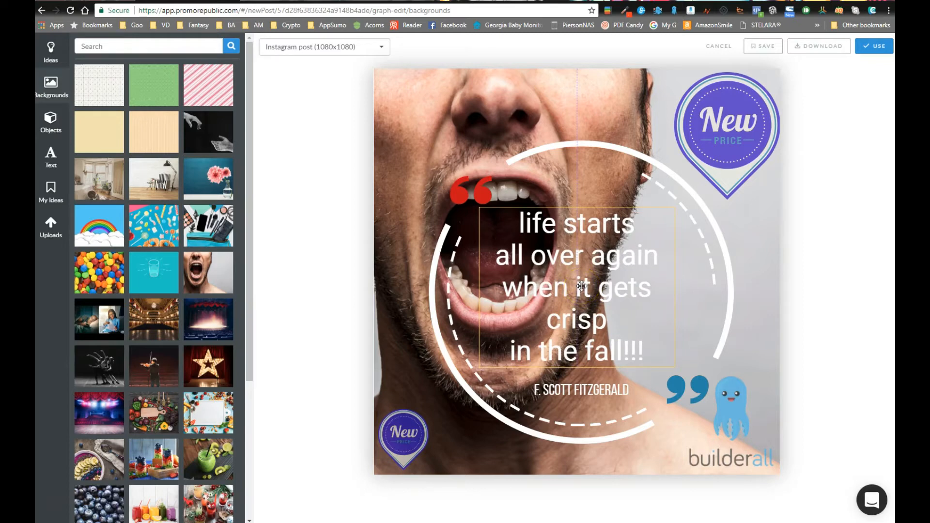
pyautogui.moveTo(581, 286); pyautogui.dragTo(581, 283)
pyautogui.click(755, 260)
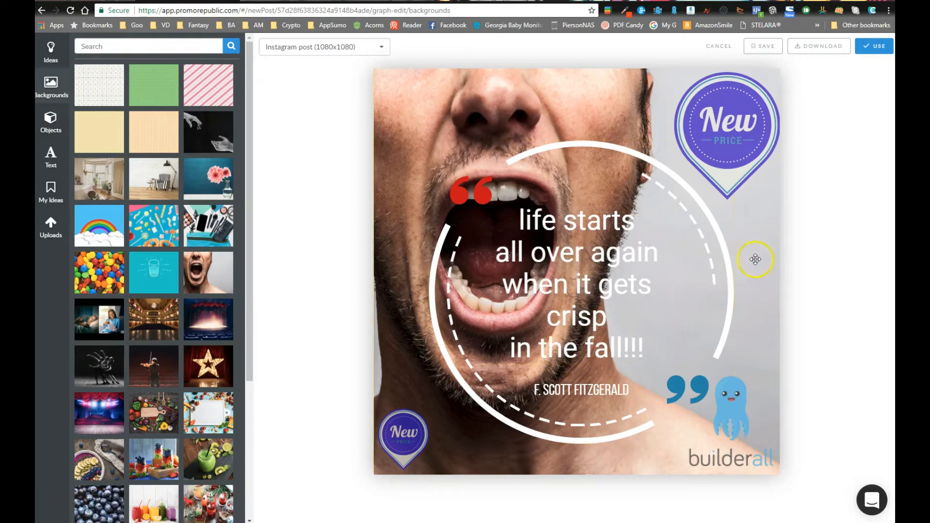
# Recolor the red opening quotation mark off-white.
pyautogui.click(472, 189)
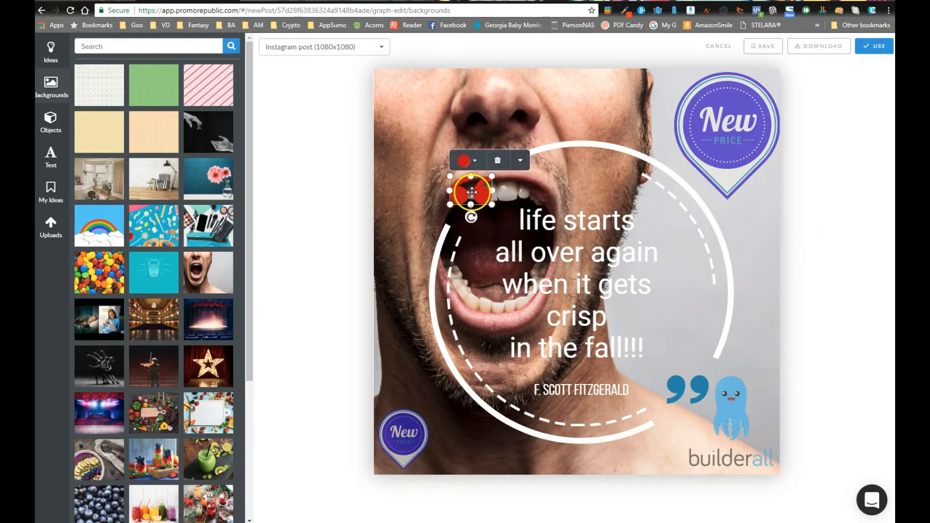
pyautogui.click(480, 167)
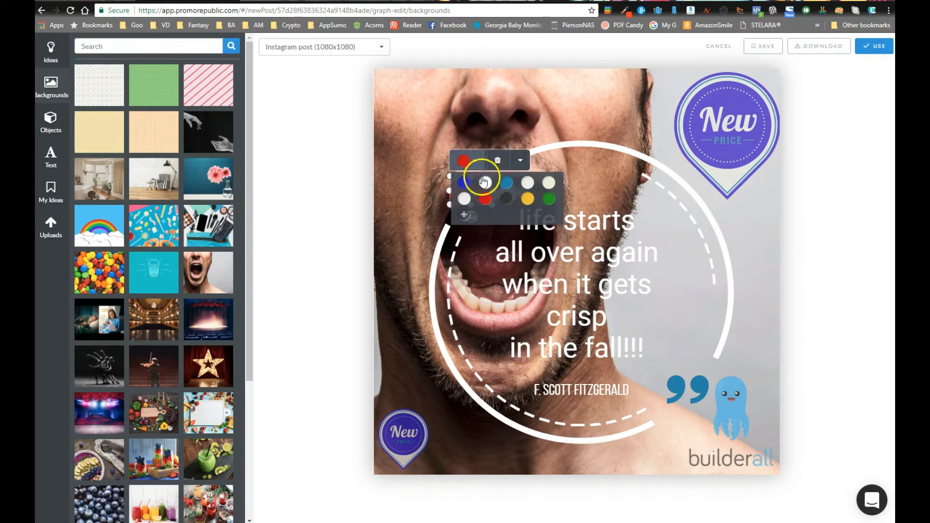
pyautogui.click(449, 194)
# Move the builderall logo back one layer and recolor the blue closing quotation mark off-white.
pyautogui.click(688, 390)
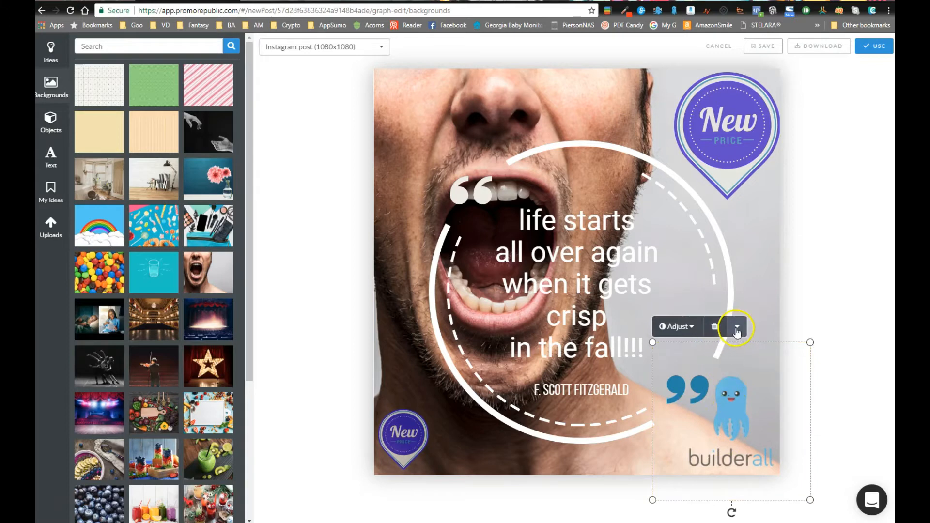
pyautogui.click(737, 327)
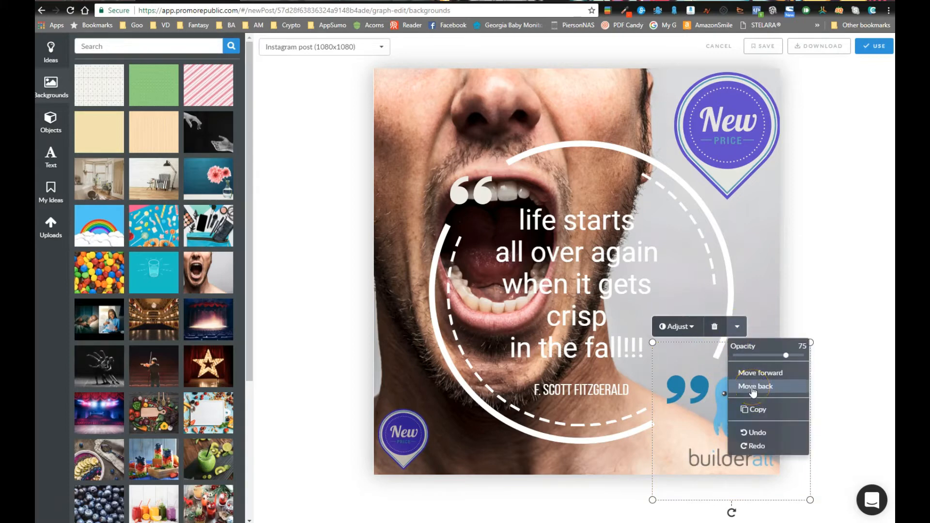
pyautogui.click(693, 386)
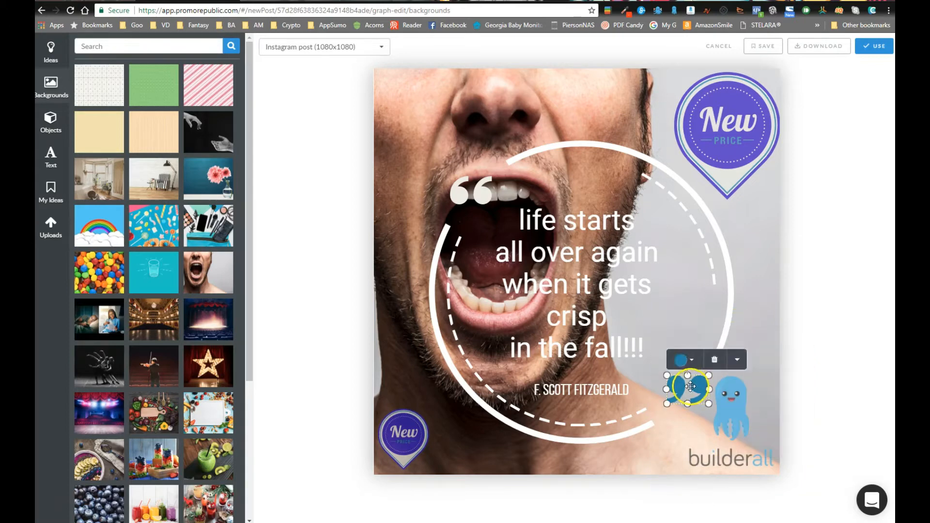
pyautogui.click(683, 360)
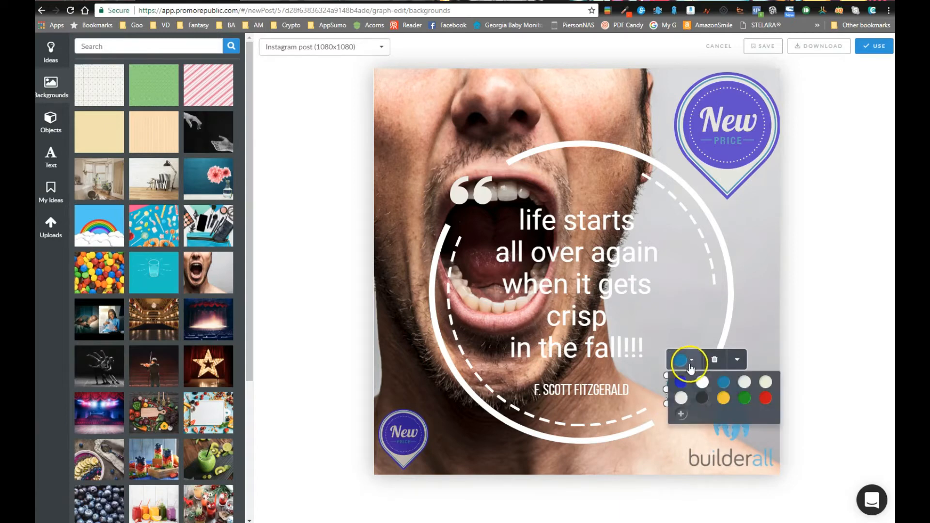
pyautogui.click(695, 387)
pyautogui.click(810, 342)
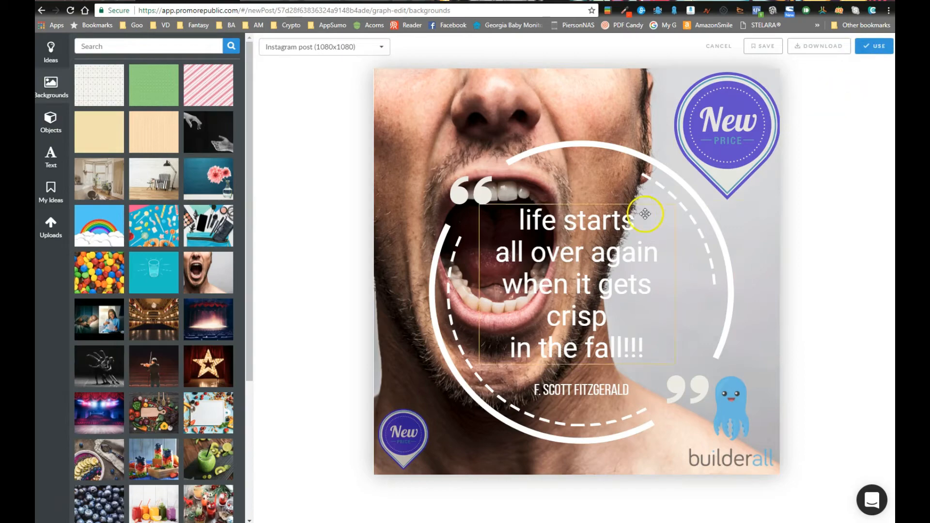
# Use the edited image in the post and deselect the Facebook group, the pig-icon Instagram account and the flower-icon Facebook page.
pyautogui.click(874, 46)
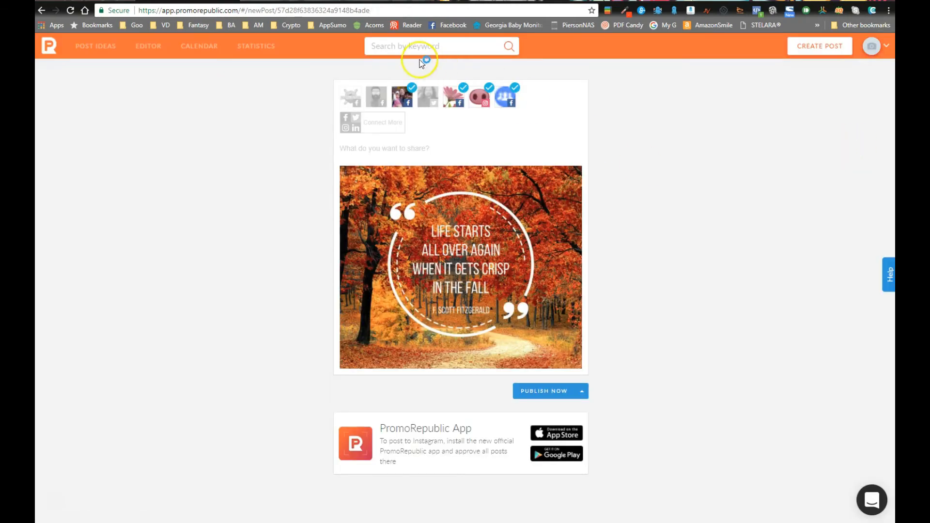
pyautogui.click(510, 98)
pyautogui.click(481, 101)
pyautogui.click(456, 98)
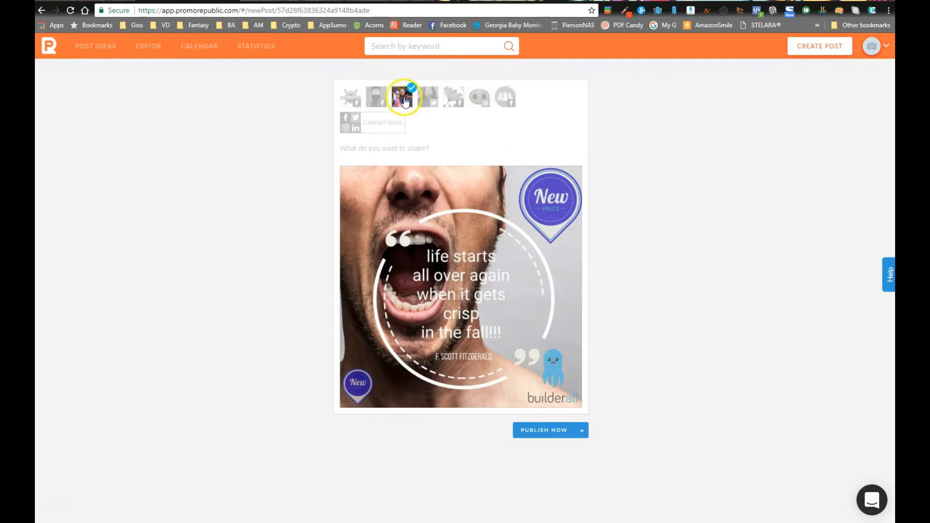
# Look at the post's alternative publishing options, Add to queue and Schedule, without choosing one.
pyautogui.moveTo(571, 398)
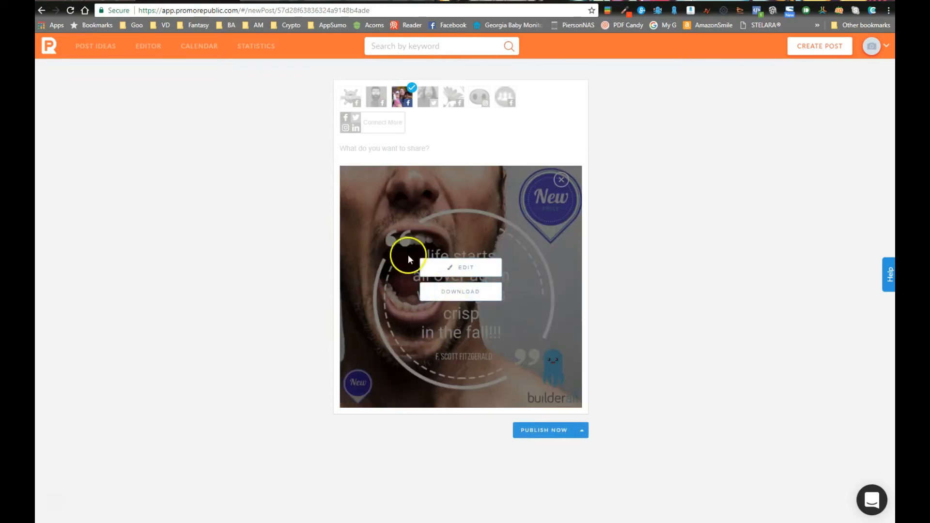
pyautogui.click(584, 435)
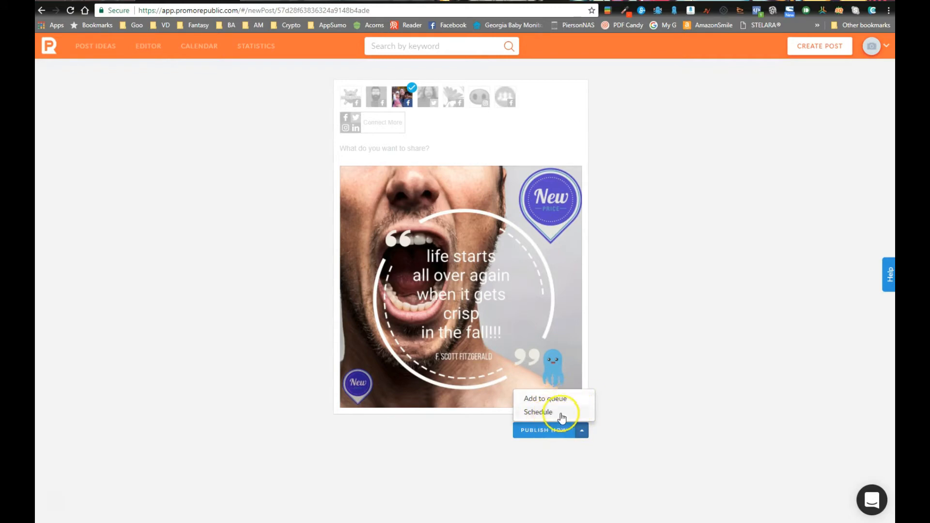
pyautogui.click(750, 269)
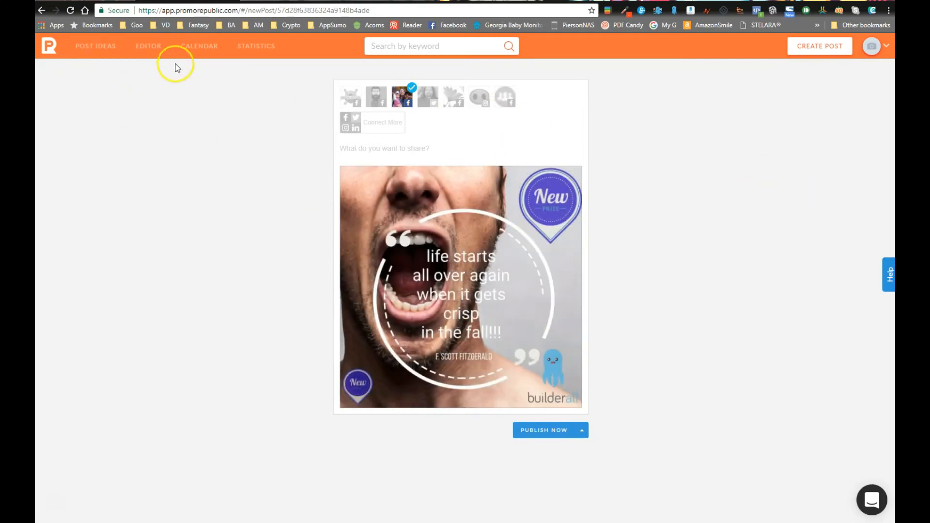
# Leave the unsaved post for the calendar and compare the week's My Content and Events views.
pyautogui.click(193, 46)
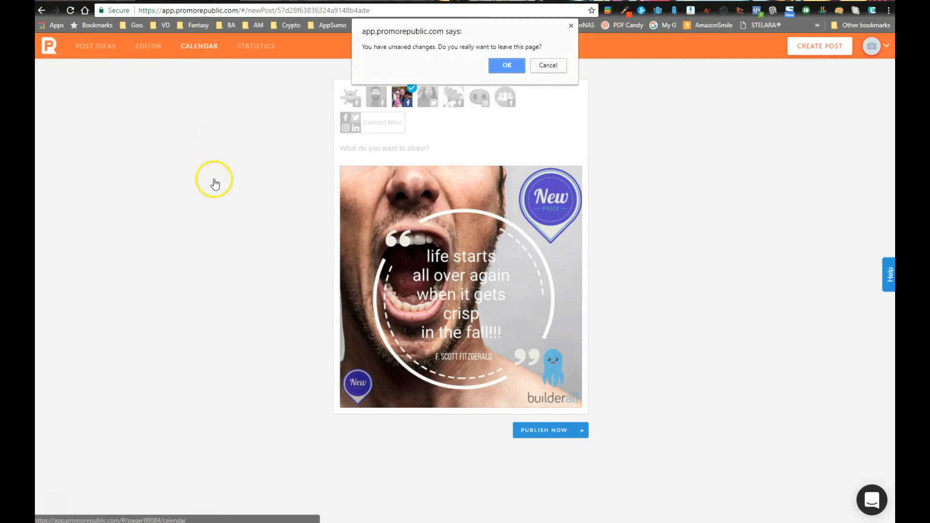
pyautogui.click(506, 65)
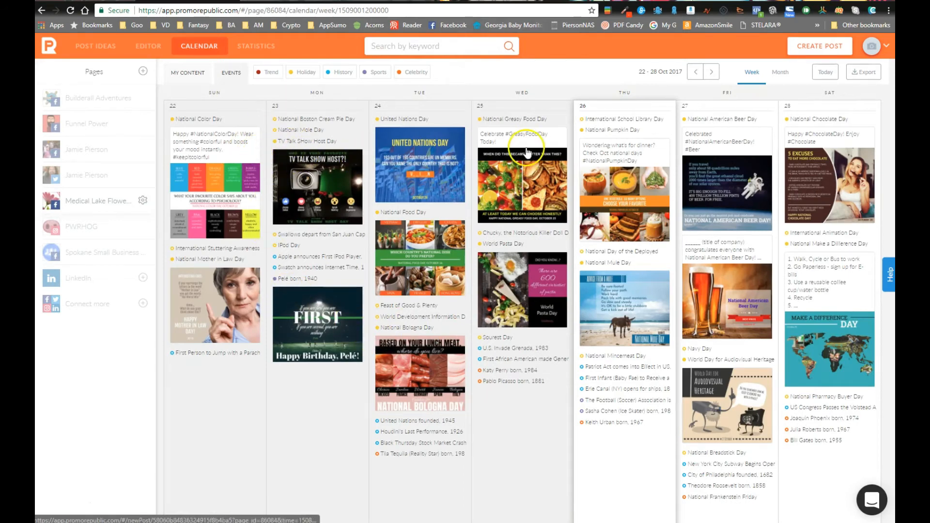
pyautogui.click(178, 74)
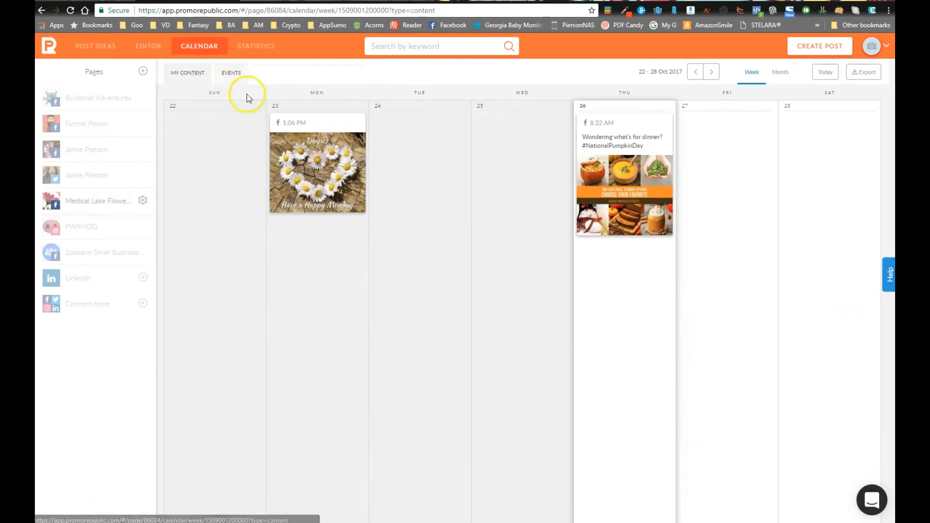
pyautogui.click(231, 73)
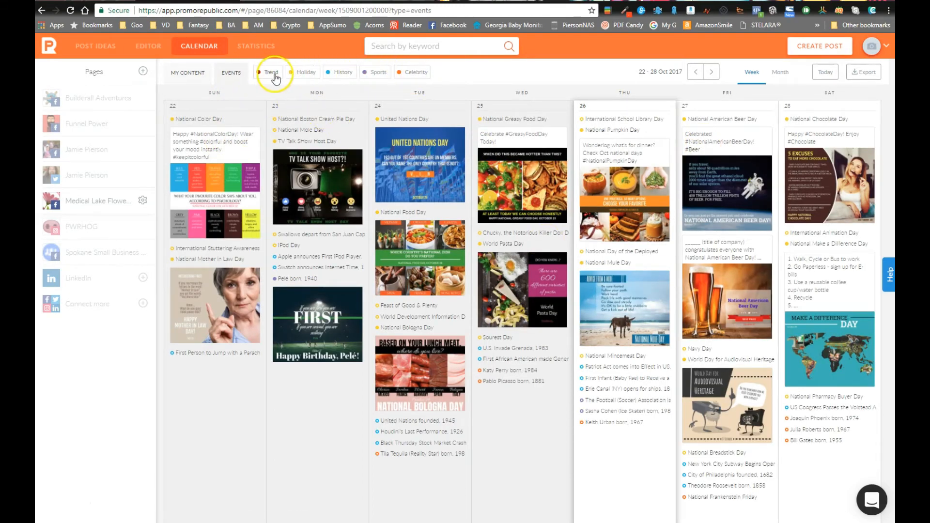
# Hide the Sports and Celebrity events in the weekly calendar.
pyautogui.click(376, 72)
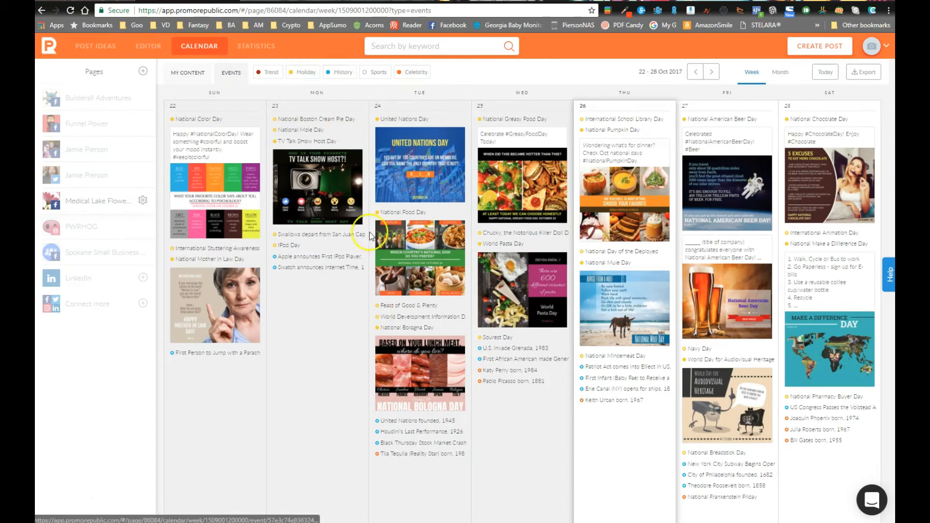
pyautogui.click(412, 74)
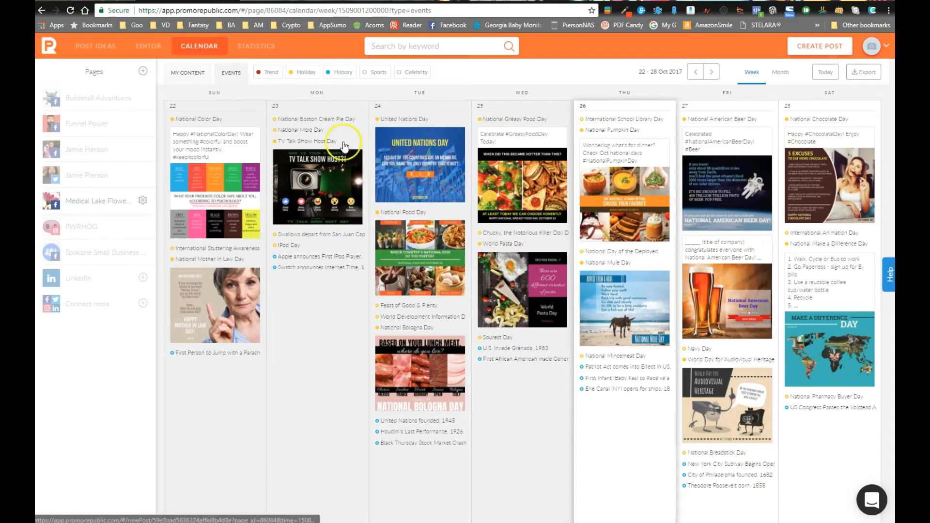
# Toggle the Holiday events off and back on, and show the Sports and Celebrity events again in the weekly calendar.
pyautogui.click(318, 77)
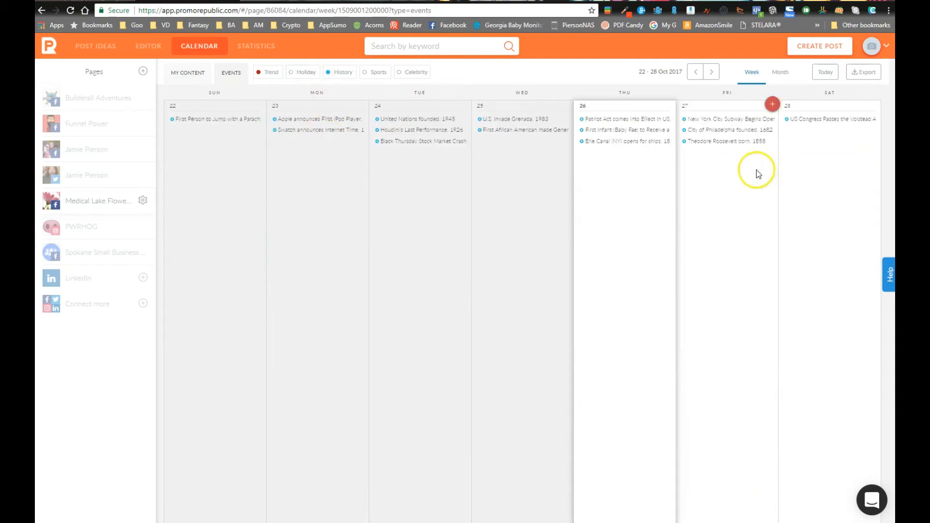
pyautogui.click(310, 75)
pyautogui.click(380, 75)
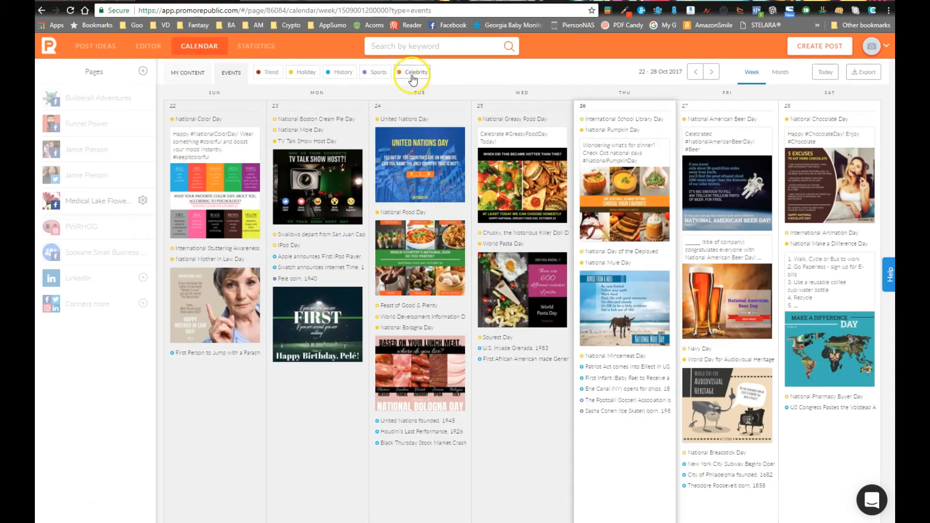
pyautogui.click(413, 75)
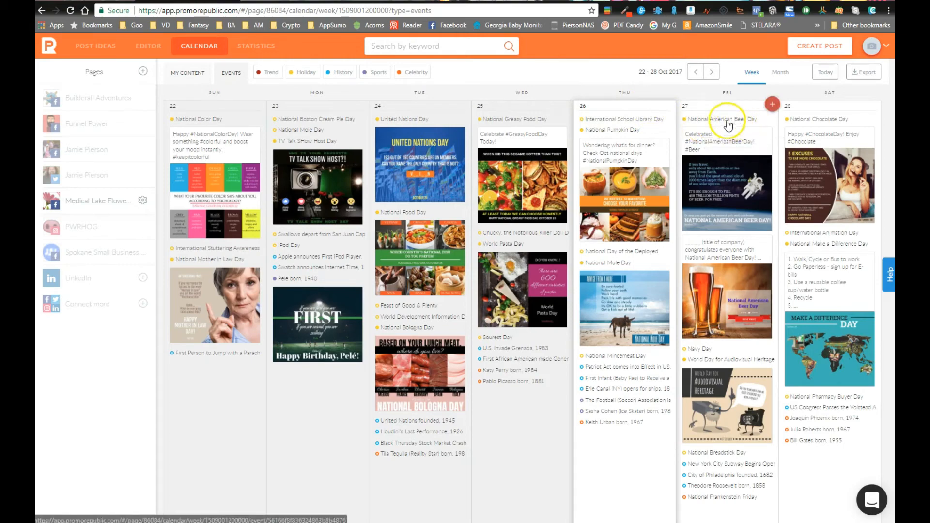
# Look at the holiday post templates for National American Beer Day and return to the calendar.
pyautogui.click(721, 125)
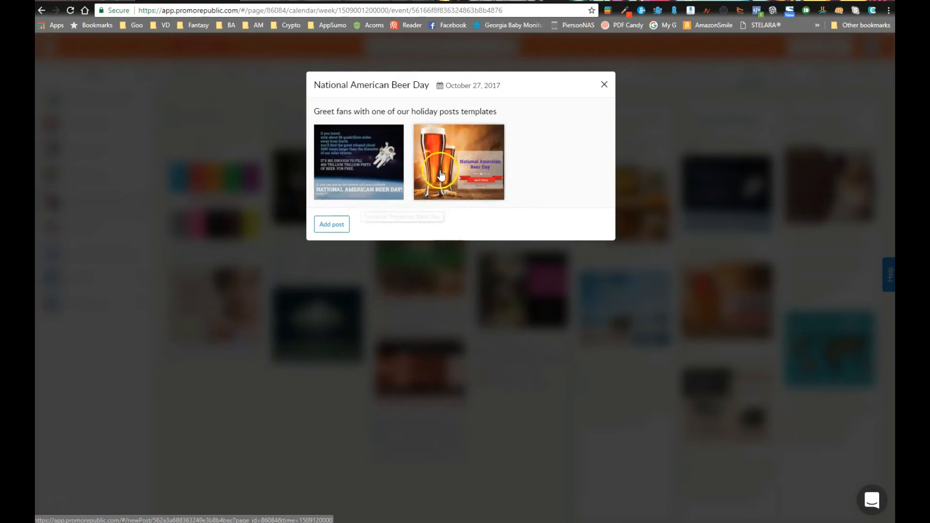
pyautogui.click(604, 86)
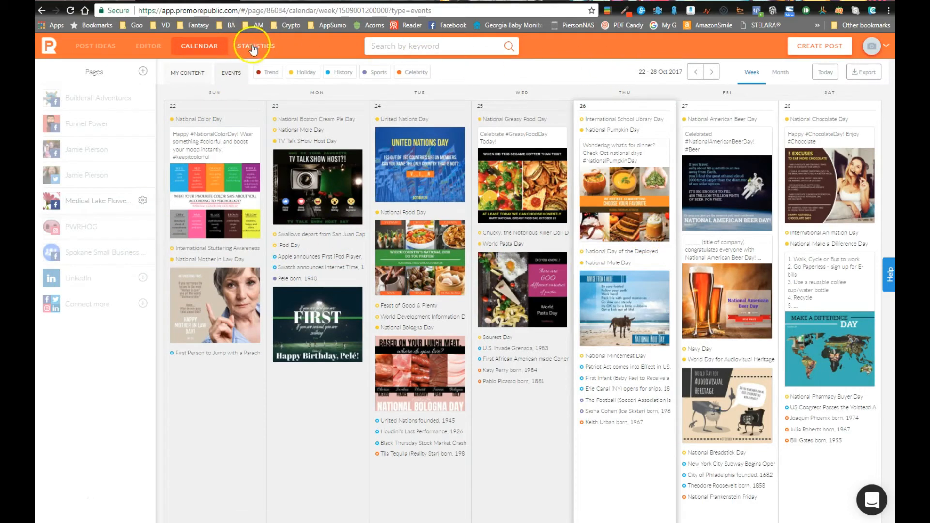
# Go to the post ideas and search them for "Marketing".
pyautogui.click(426, 45)
pyautogui.click(95, 46)
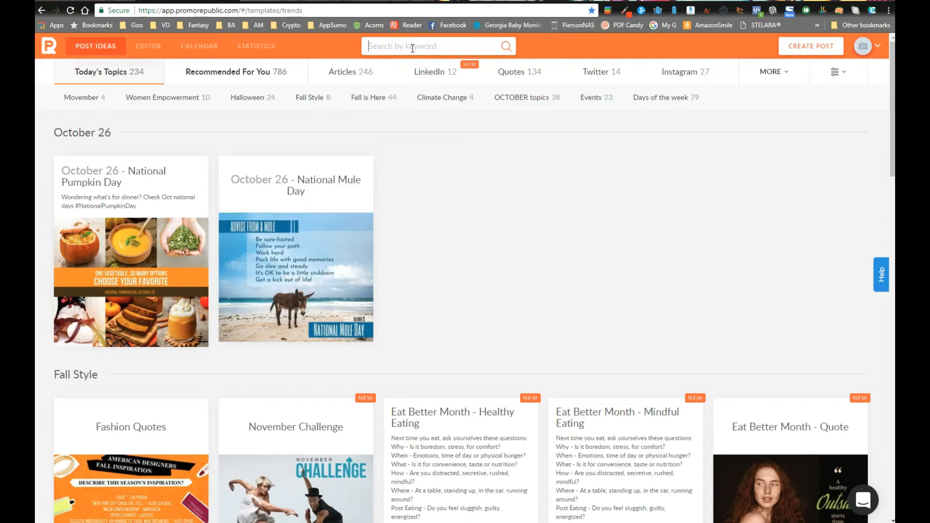
pyautogui.write('Marketing')
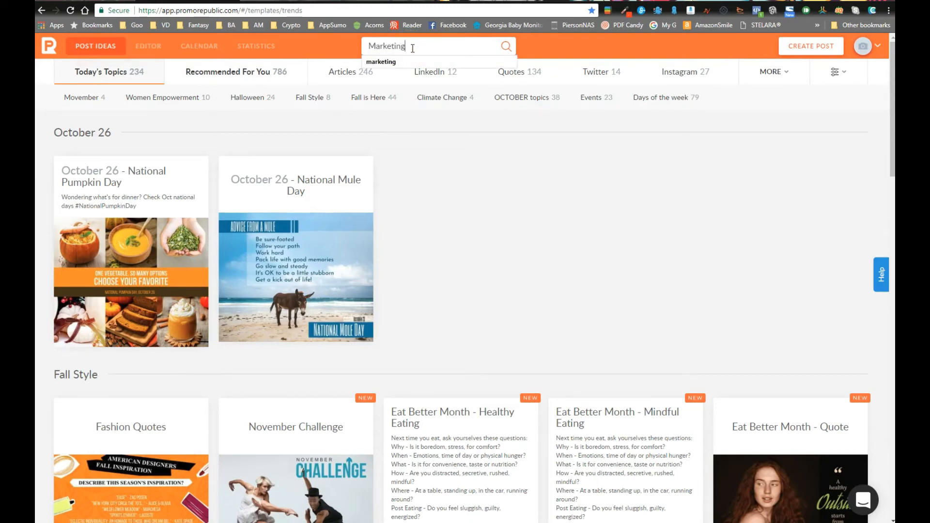
pyautogui.press('Return')
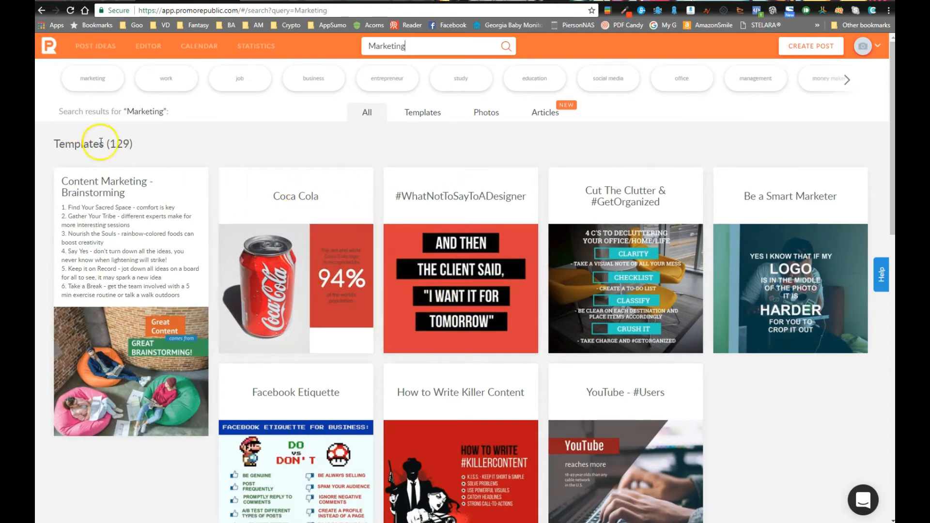
# Examine the Marketing results by category: Templates, Photos and Articles, and finally the combined view of all results.
pyautogui.click(425, 116)
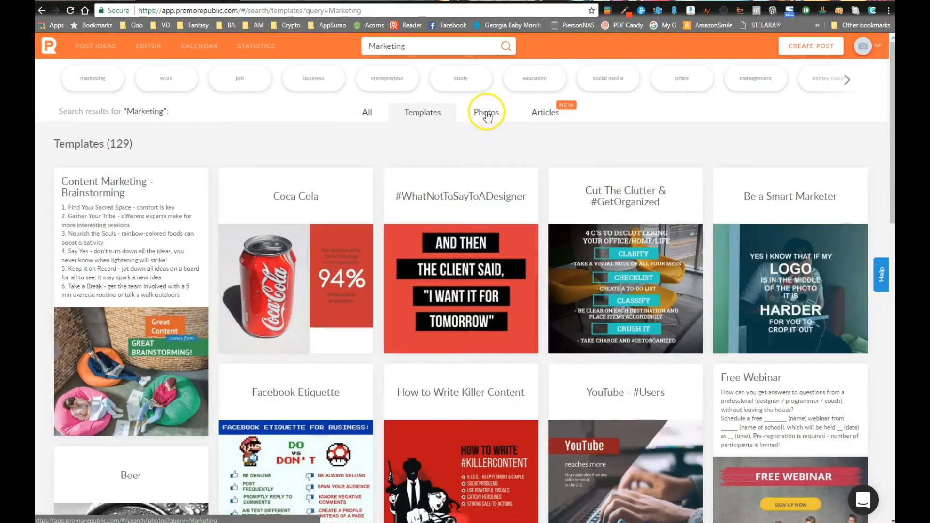
pyautogui.click(487, 116)
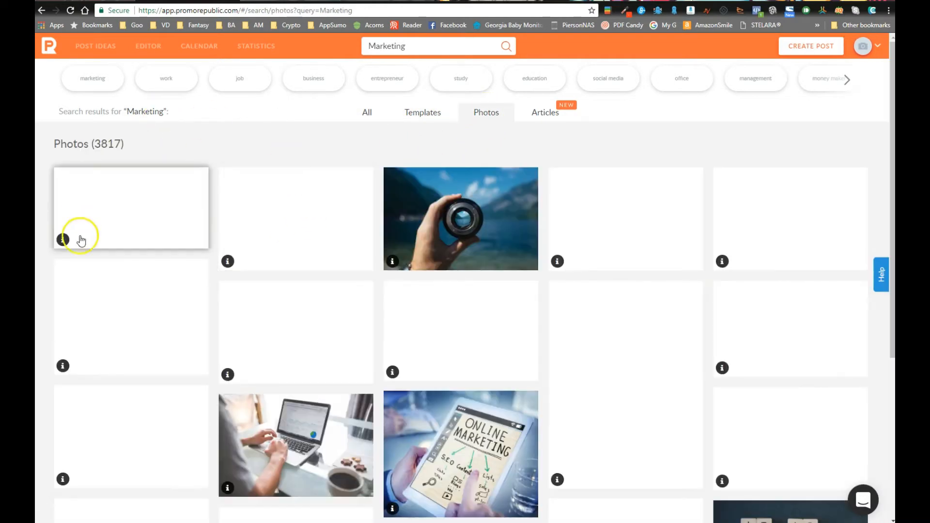
pyautogui.scroll(-4, 446, 373)
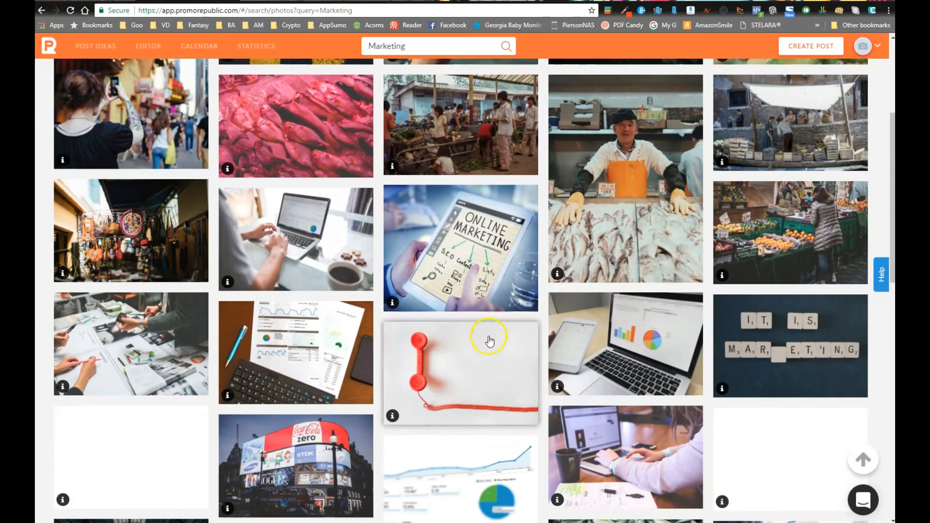
pyautogui.scroll(-4, 498, 333)
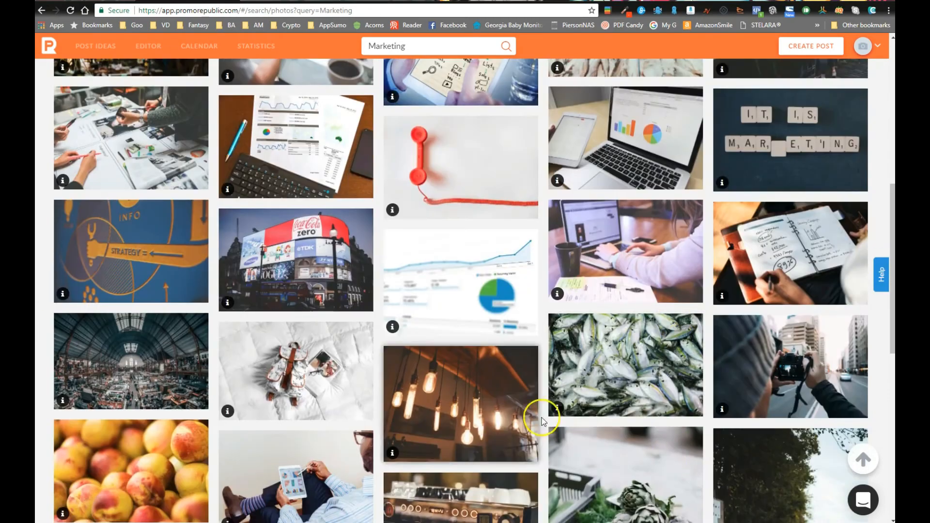
pyautogui.scroll(8, 543, 426)
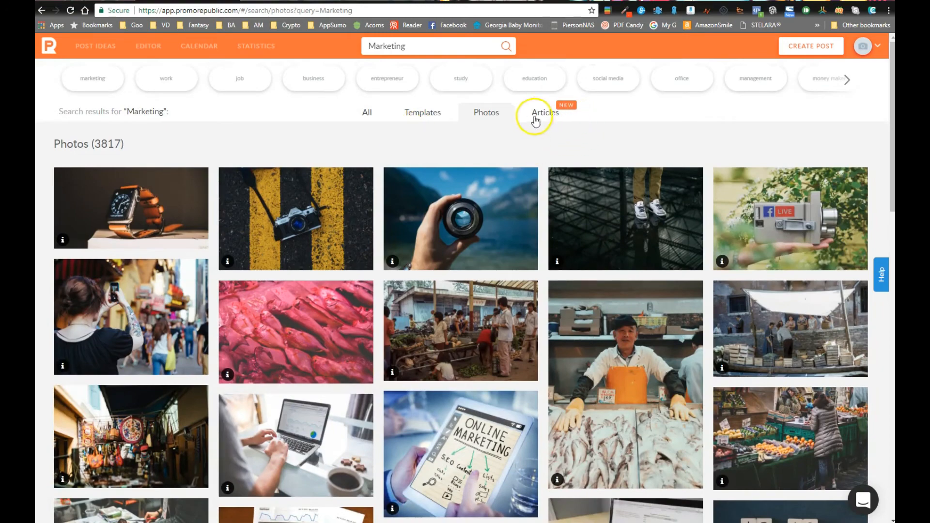
pyautogui.click(539, 117)
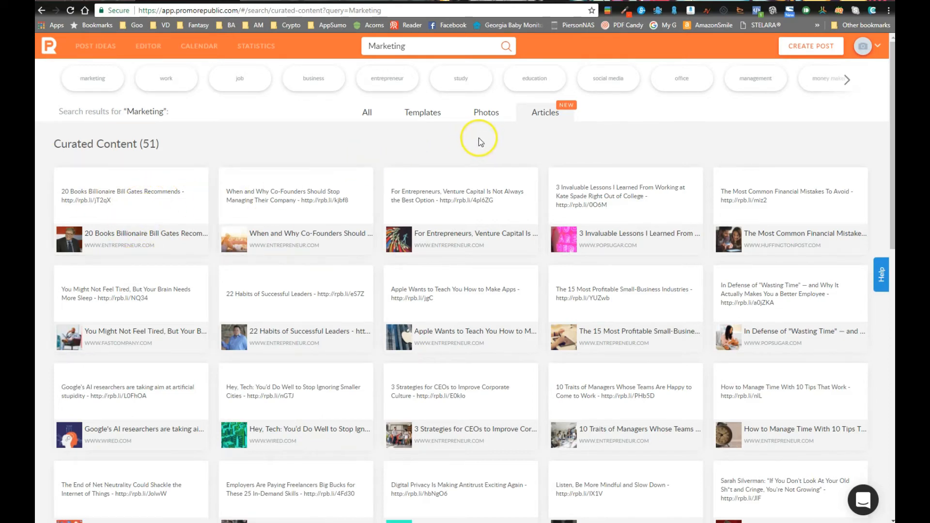
pyautogui.click(366, 121)
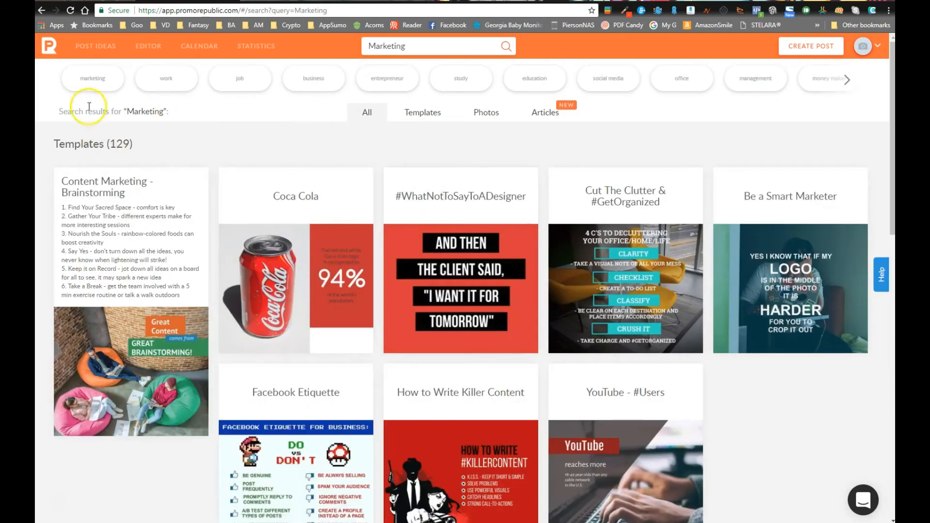
pyautogui.scroll(-15, 315, 232)
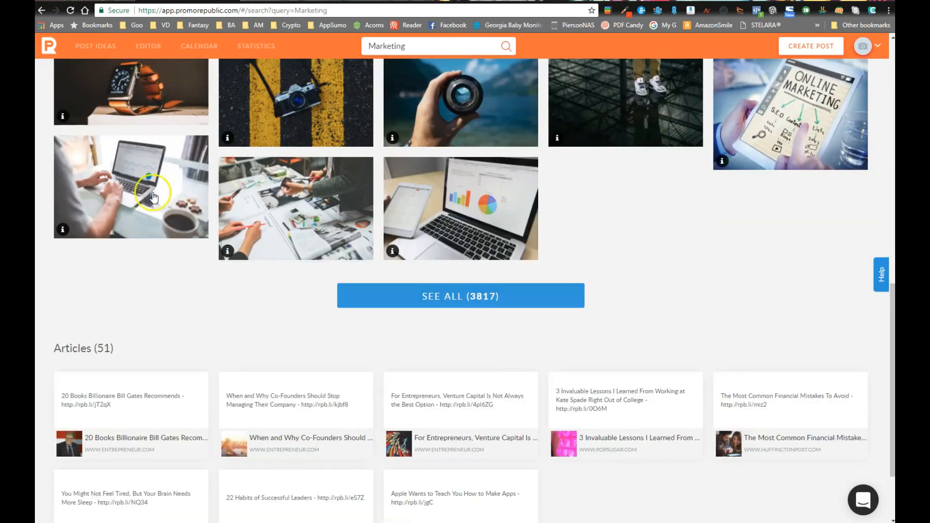
pyautogui.scroll(15, 97, 297)
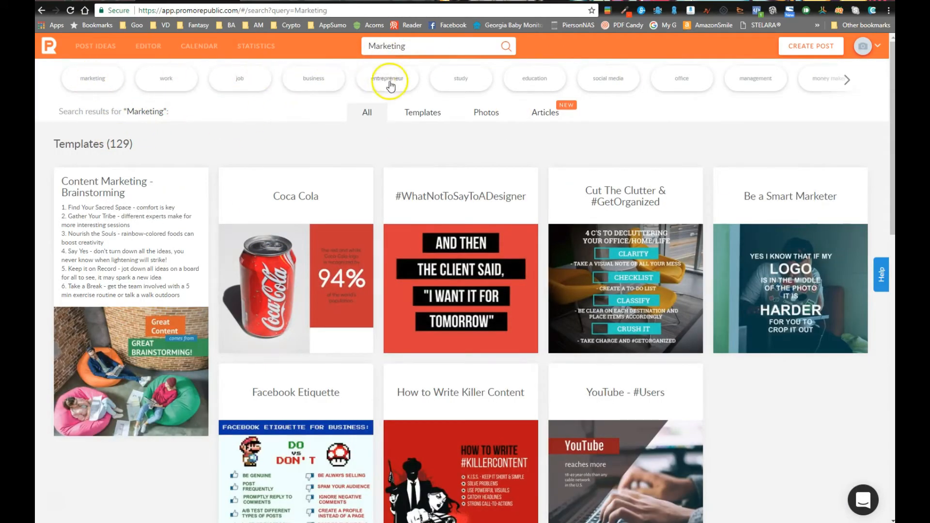
# Search the related keyword "entrepreneur" and look through its templates, photos and articles.
pyautogui.click(392, 79)
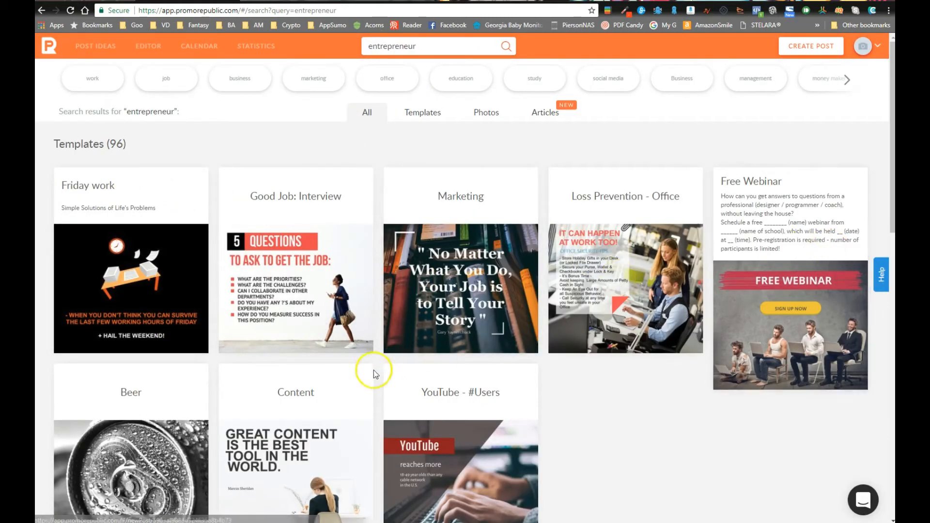
pyautogui.scroll(-3, 368, 371)
pyautogui.scroll(-8, 281, 393)
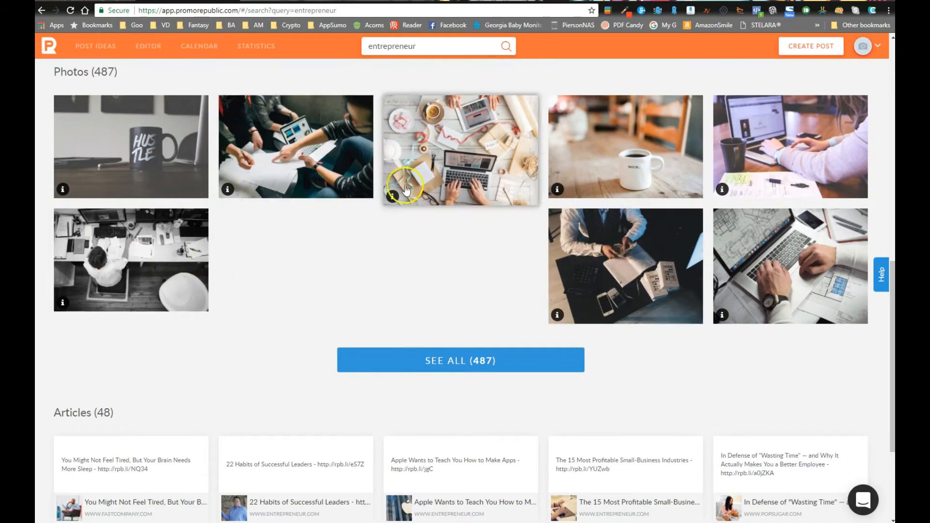
pyautogui.scroll(10, 322, 291)
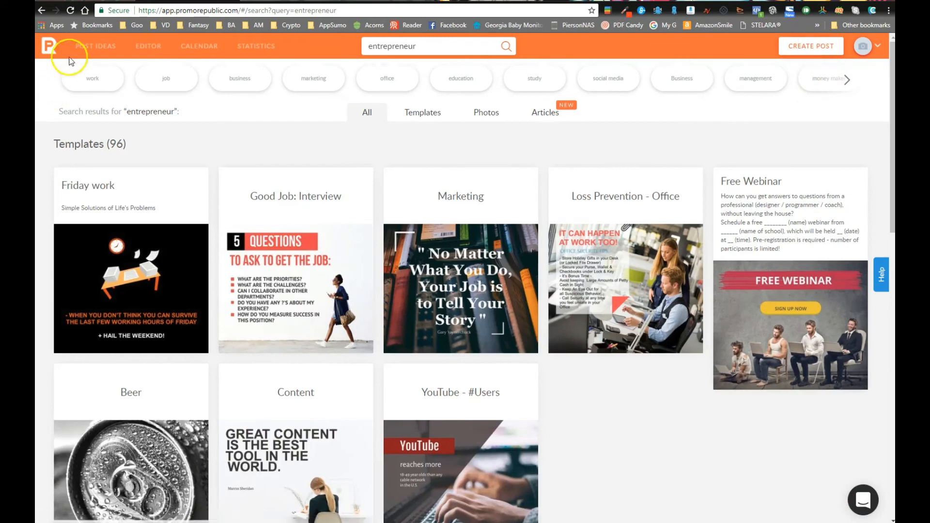
# Review the per-post statistics of the flower-icon Facebook page, including views, clicks, likes, shares and efficiency.
pyautogui.click(261, 44)
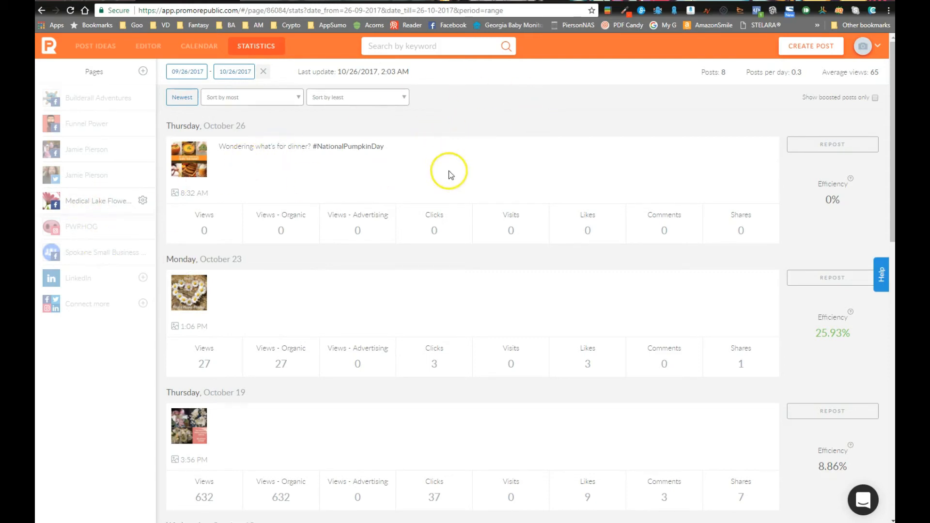
pyautogui.scroll(-3, 266, 358)
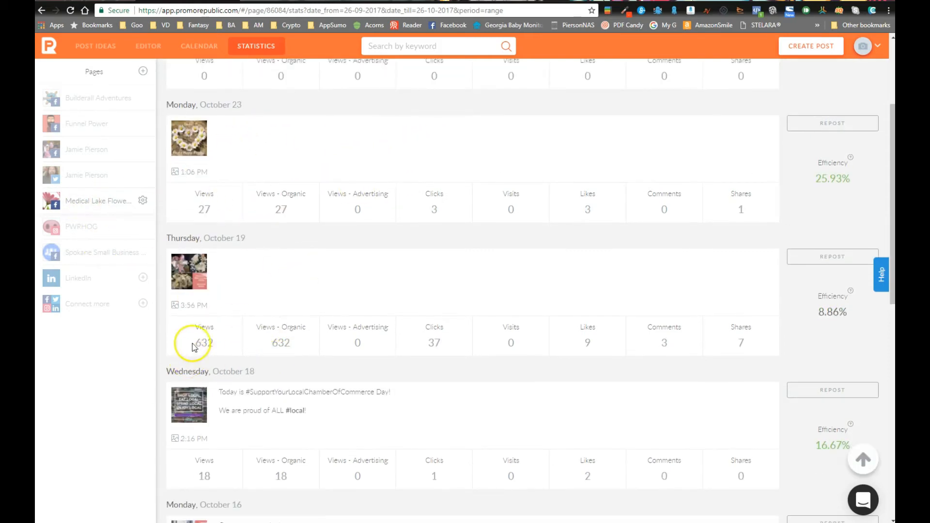
pyautogui.scroll(-2, 232, 348)
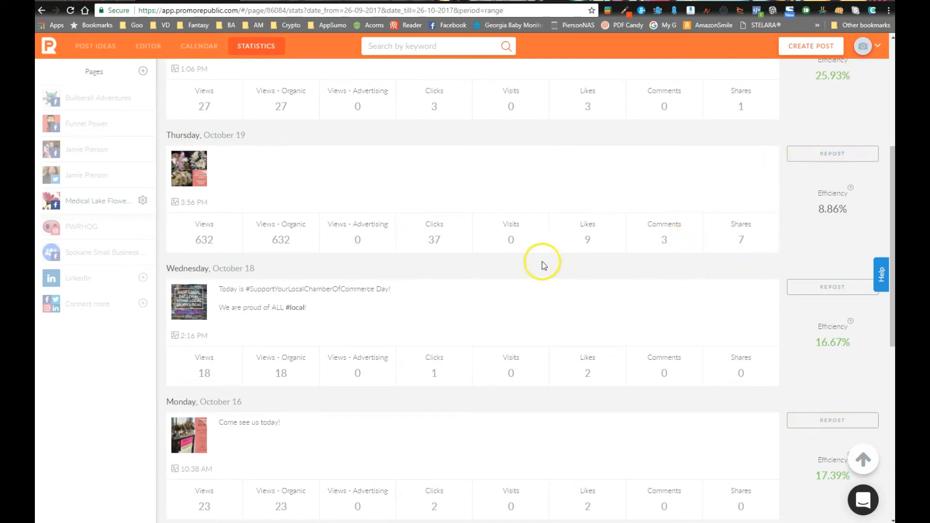
pyautogui.scroll(5, 542, 266)
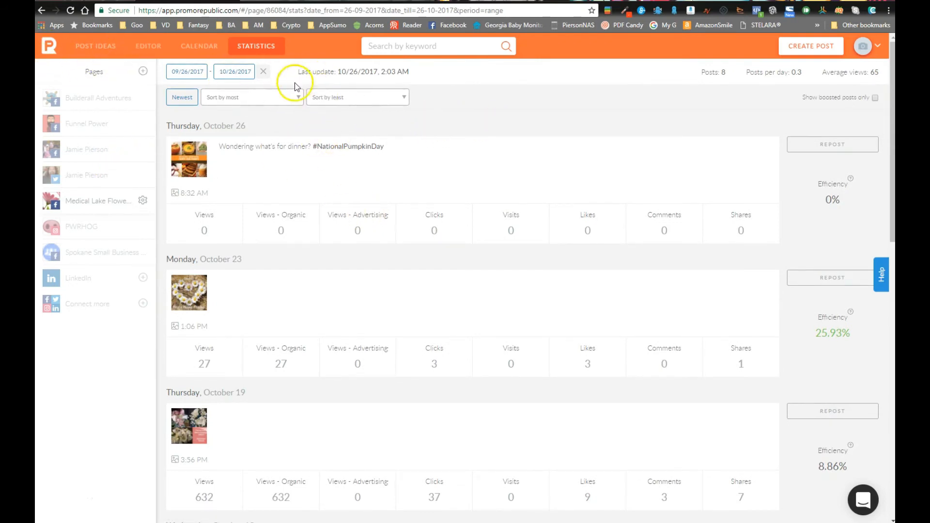
# Return to the post ideas and highlight the October 26 heading above the day's holiday templates.
pyautogui.click(117, 46)
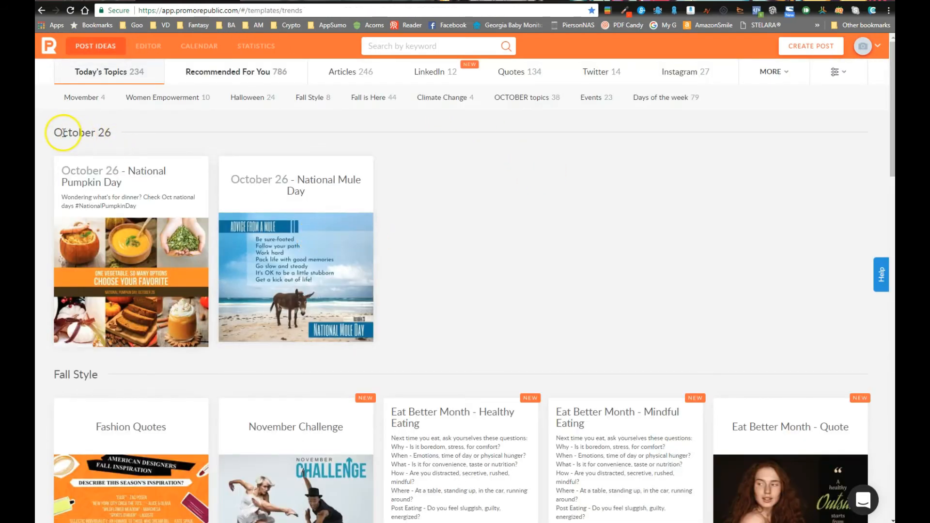
pyautogui.moveTo(58, 132); pyautogui.dragTo(108, 133)
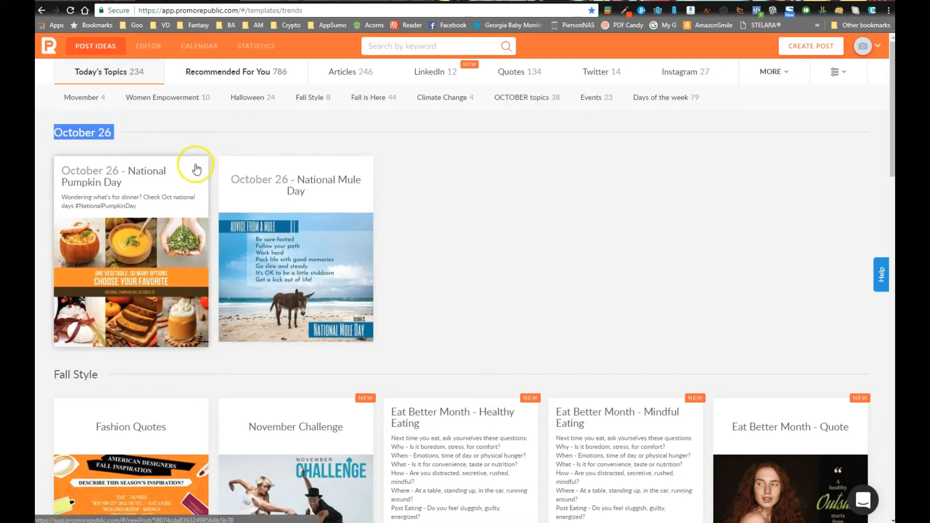
pyautogui.click(109, 136)
pyautogui.moveTo(111, 135); pyautogui.dragTo(72, 132)
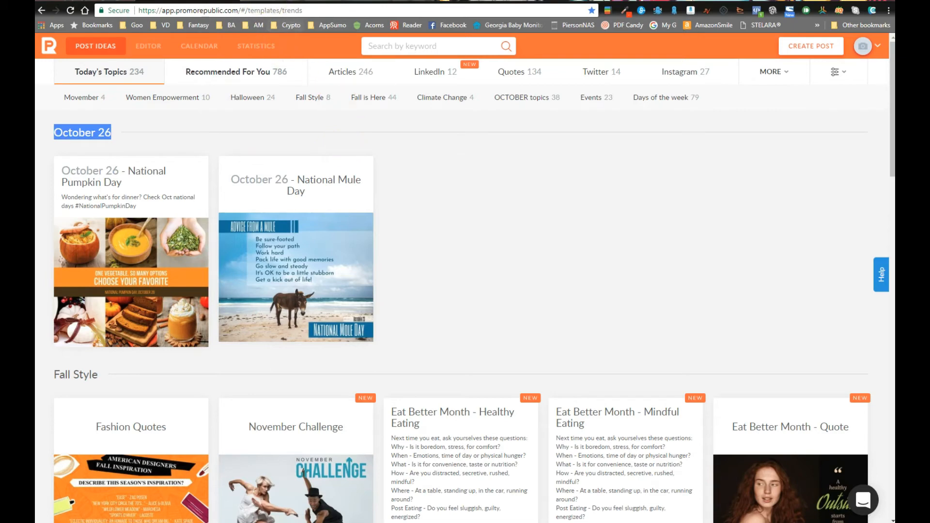
# Switch to Stencil and browse its featured templates for comparison.
pyautogui.click(301, 1)
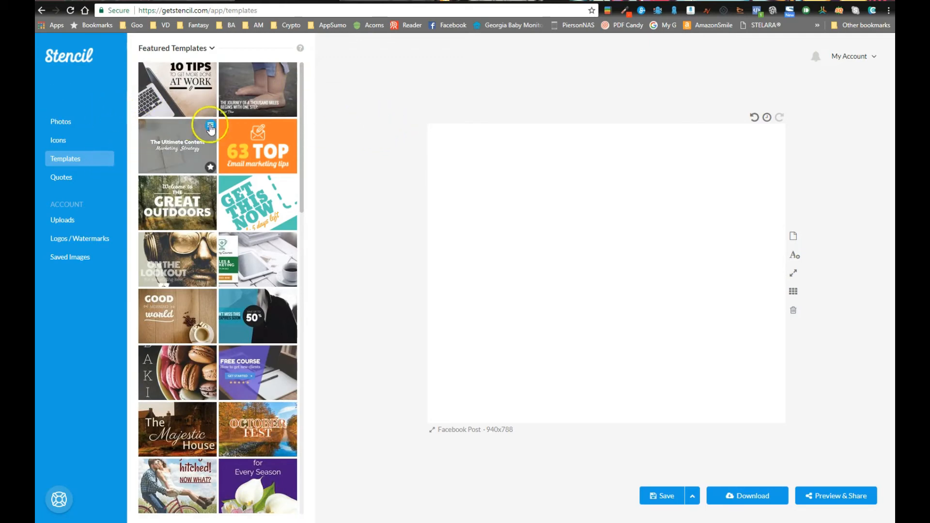
pyautogui.scroll(-2, 216, 191)
pyautogui.scroll(-10, 217, 191)
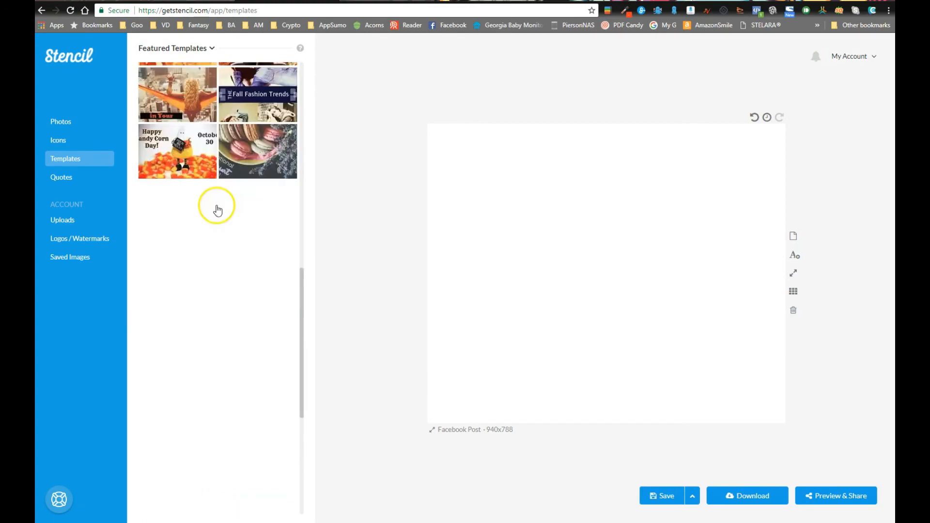
pyautogui.scroll(-15, 200, 416)
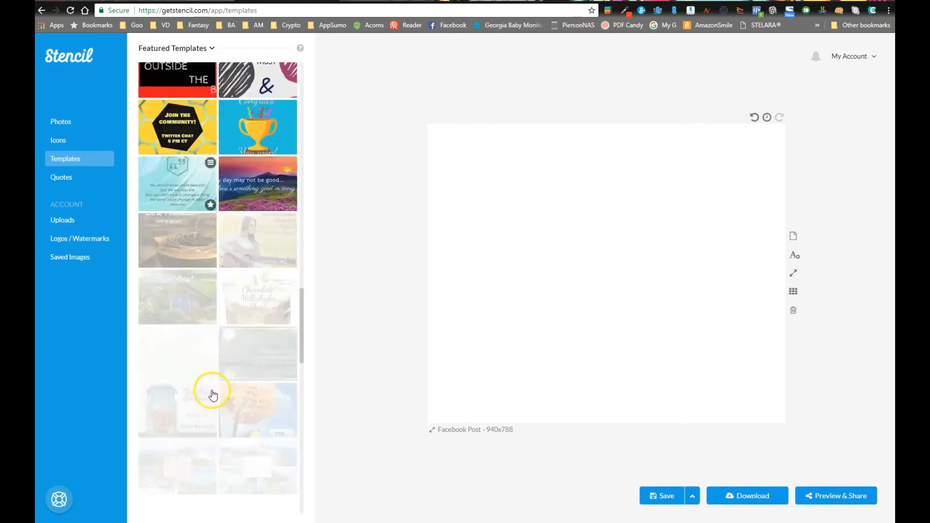
pyautogui.scroll(-5, 228, 443)
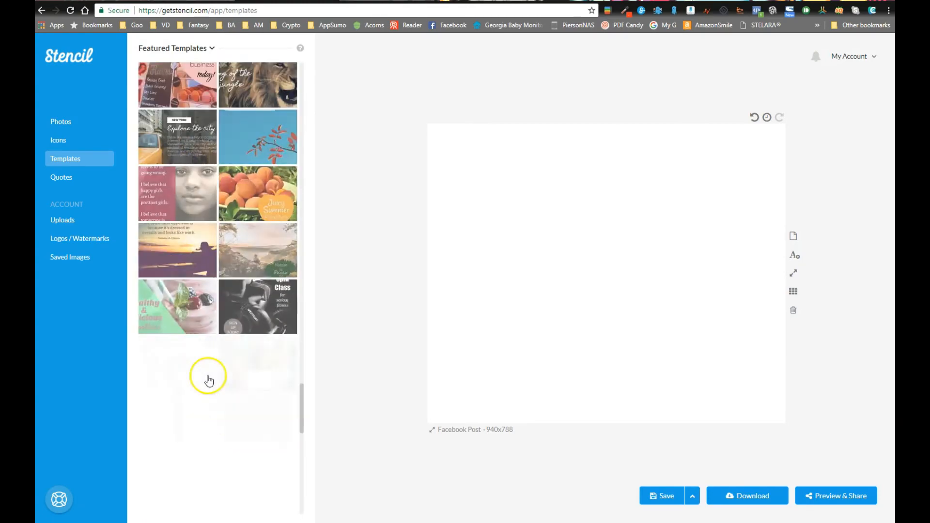
pyautogui.scroll(8, 209, 387)
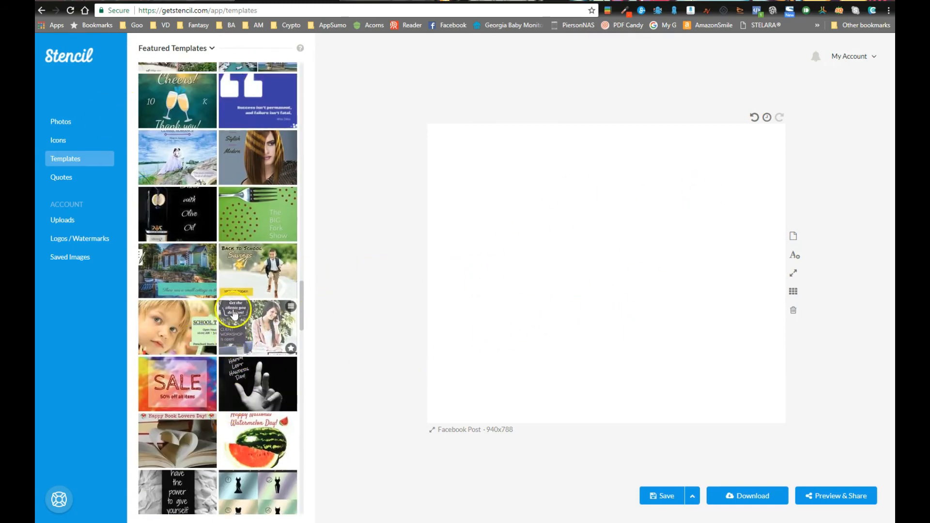
# Load the "Happy Left Handers Day!" template onto the canvas and select its text to show the formatting options.
pyautogui.click(286, 394)
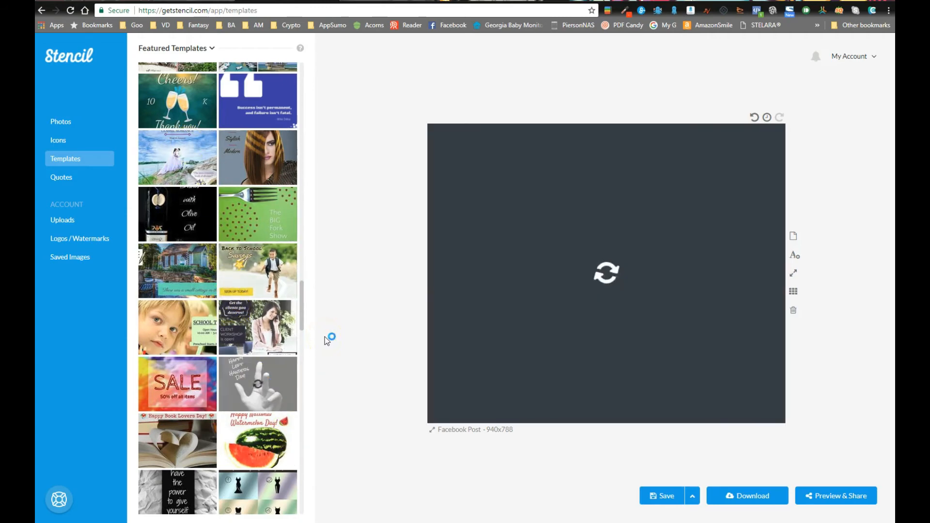
pyautogui.click(509, 214)
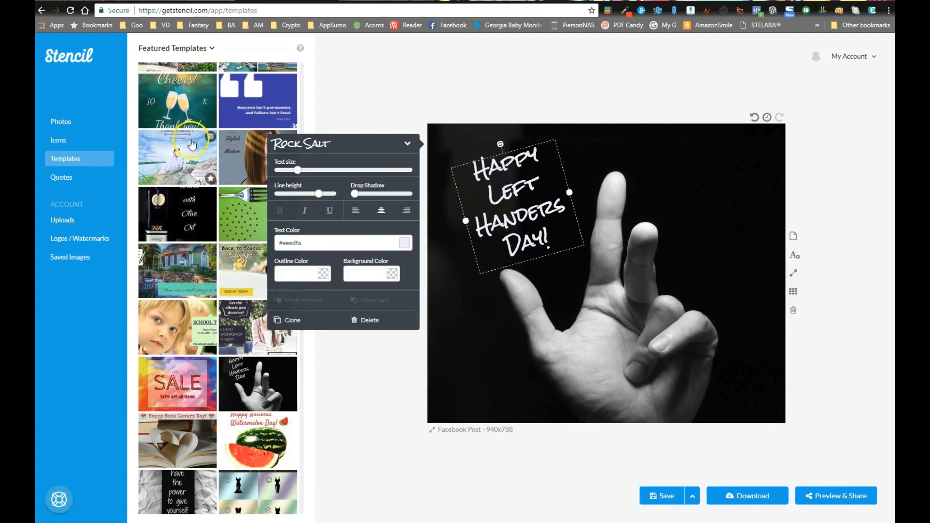
pyautogui.click(653, 258)
pyautogui.click(508, 191)
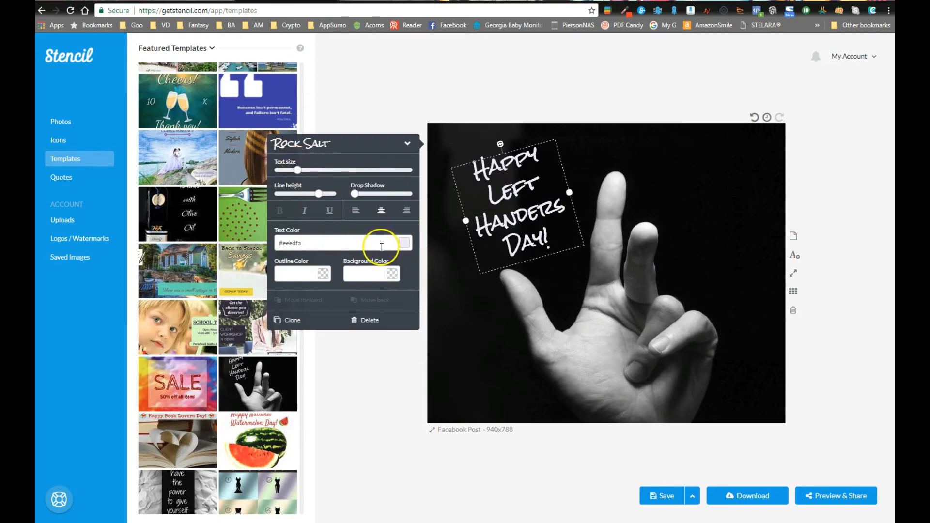
# Set the "Happy Left Handers Day!" text to the Architects Daughter font with a slight drop shadow, keeping it centred.
pyautogui.click(407, 143)
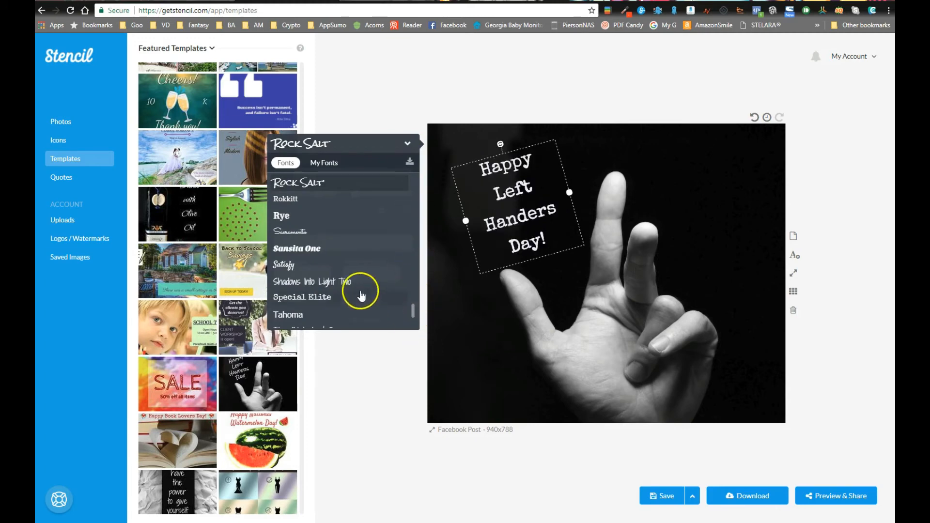
pyautogui.scroll(-3, 349, 271)
pyautogui.scroll(10, 347, 264)
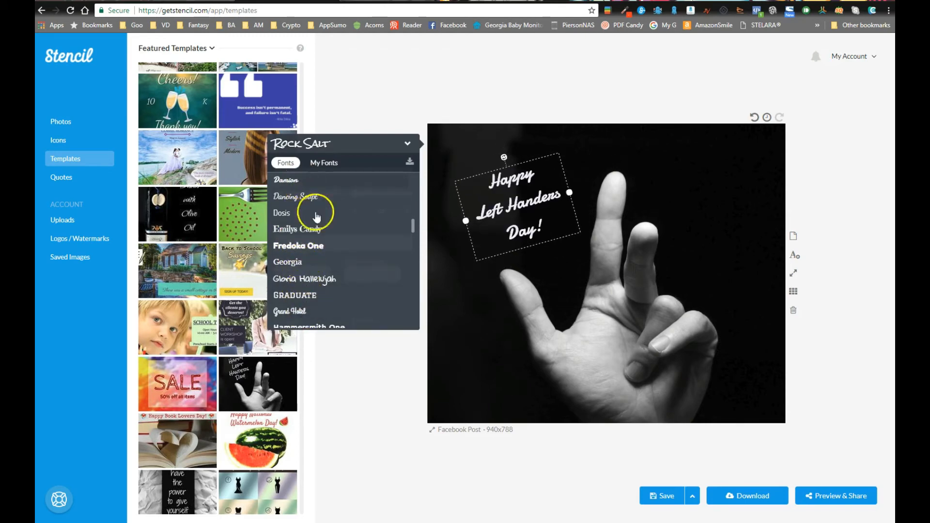
pyautogui.scroll(5, 317, 217)
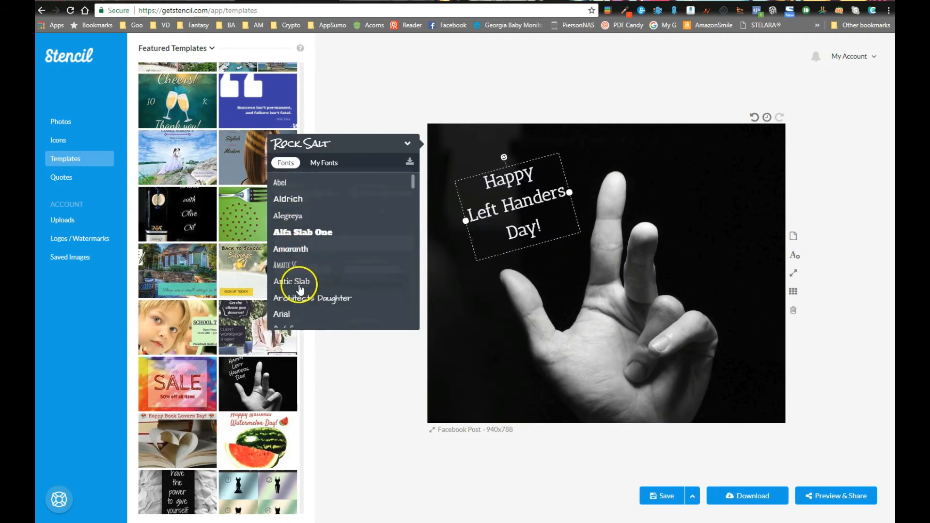
pyautogui.click(300, 306)
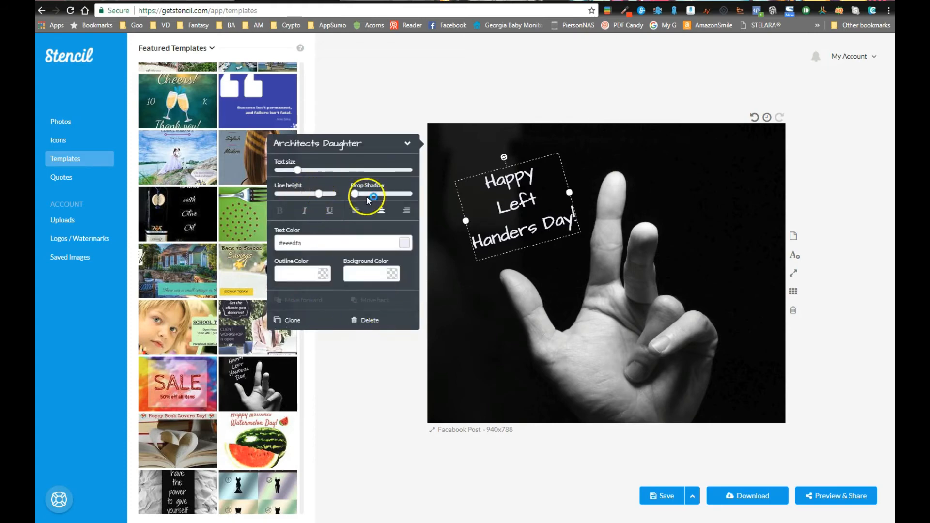
pyautogui.moveTo(355, 194)
pyautogui.mouseDown()
pyautogui.moveTo(386, 194)
pyautogui.moveTo(357, 195)
pyautogui.mouseUp()
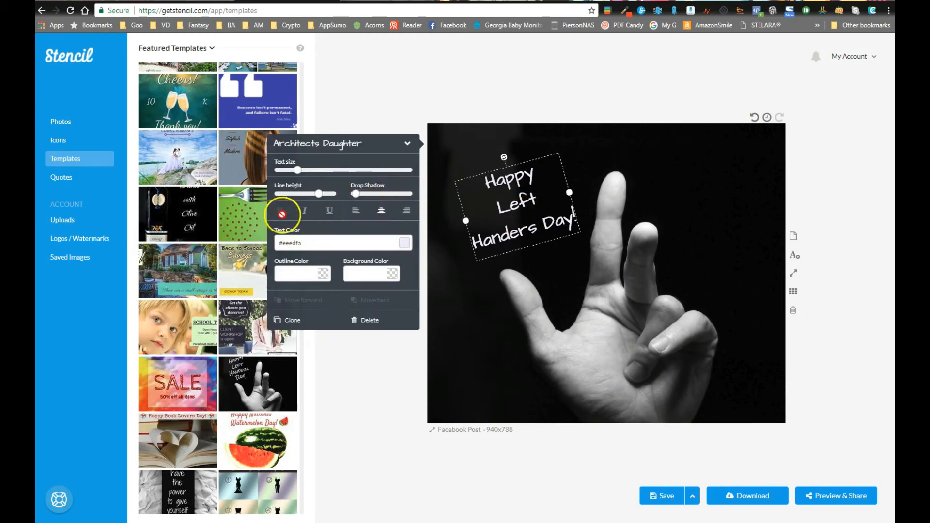
pyautogui.click(382, 216)
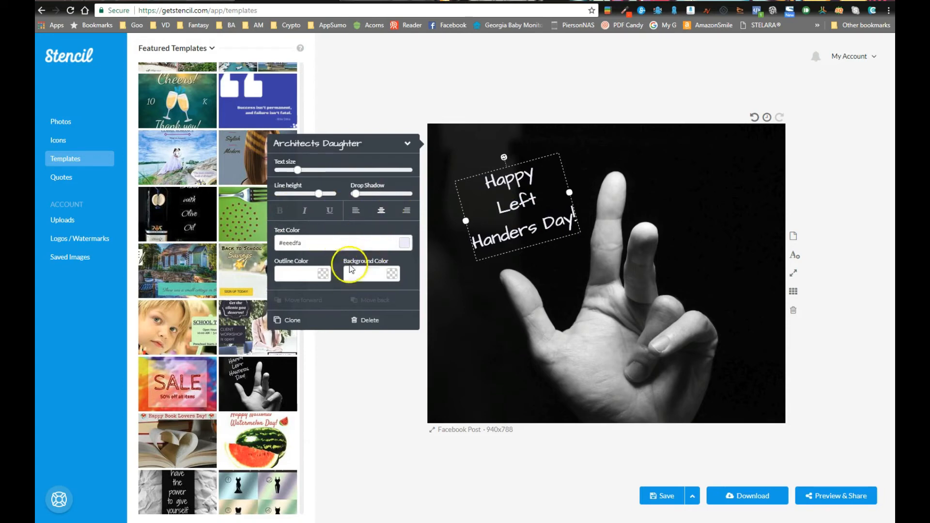
# Give the "Happy Left Handers Day!" text a blue #4448bd outline and a red #a32a2a background.
pyautogui.click(323, 275)
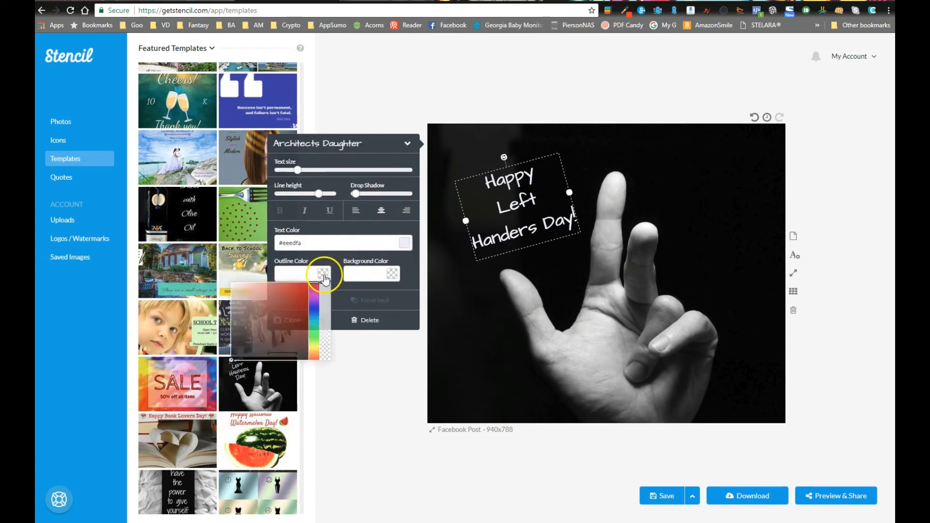
pyautogui.click(314, 309)
pyautogui.click(281, 303)
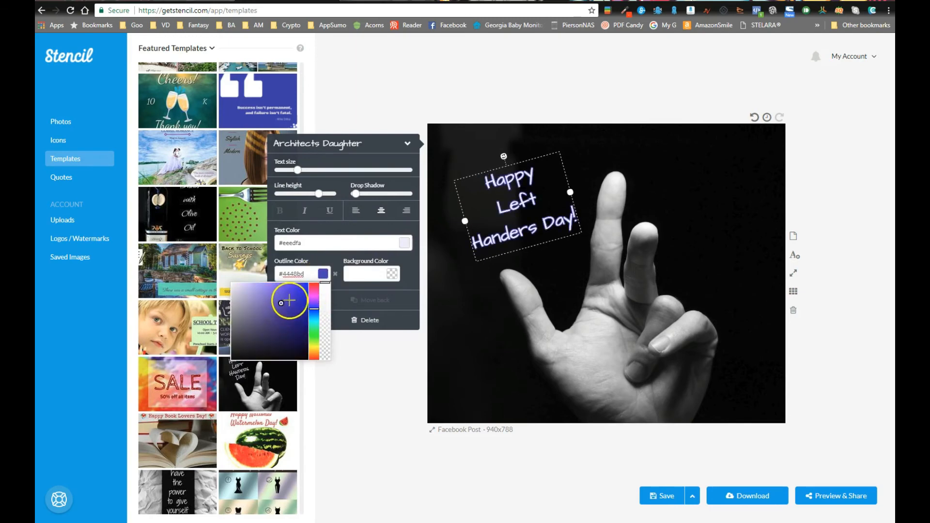
pyautogui.click(401, 283)
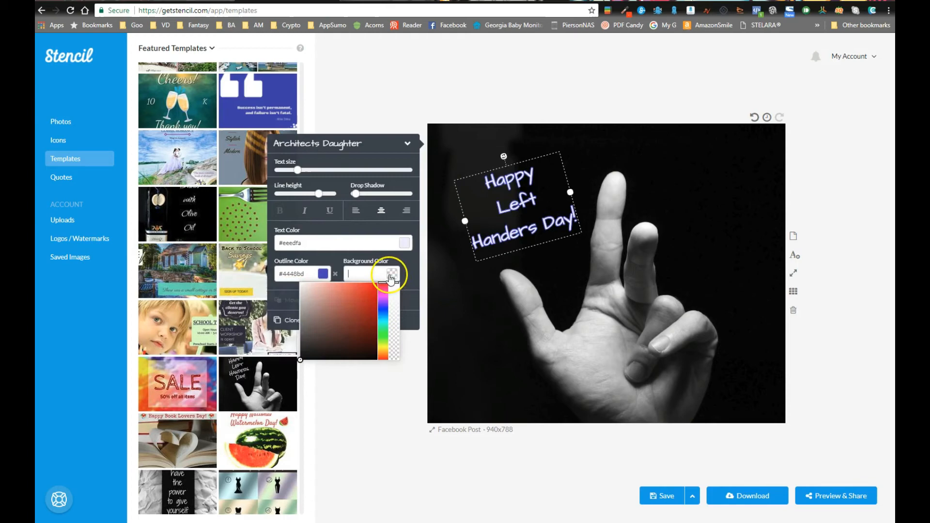
pyautogui.click(358, 311)
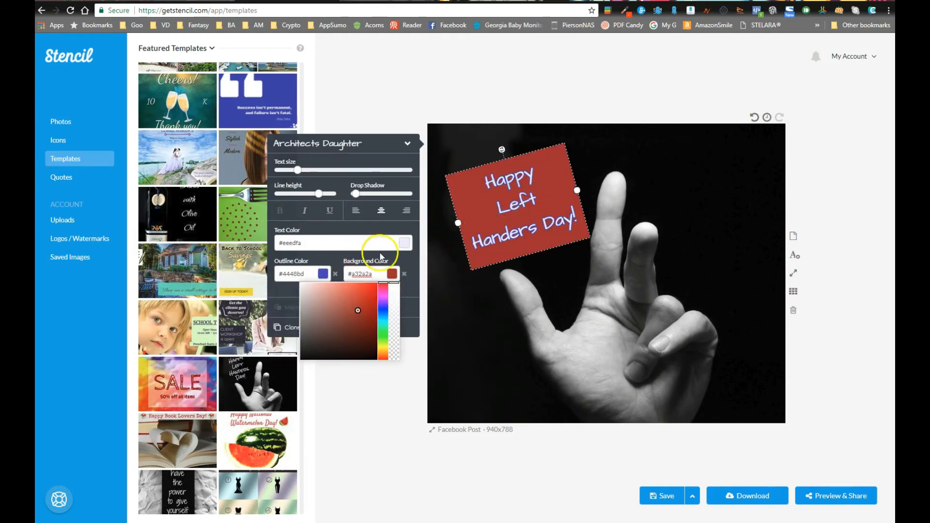
pyautogui.click(331, 212)
pyautogui.click(330, 213)
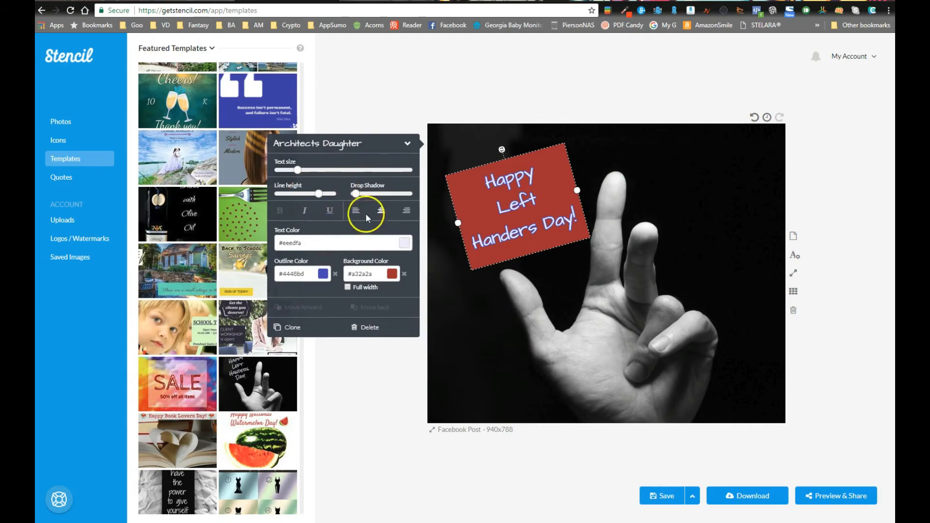
# Rotate the red text block slightly, shift it toward the raised finger and deselect it.
pyautogui.click(377, 117)
pyautogui.moveTo(476, 200); pyautogui.dragTo(480, 201)
pyautogui.moveTo(503, 153)
pyautogui.mouseDown()
pyautogui.moveTo(511, 146)
pyautogui.moveTo(513, 249)
pyautogui.moveTo(475, 170)
pyautogui.moveTo(504, 154)
pyautogui.mouseUp()
pyautogui.moveTo(496, 197); pyautogui.dragTo(512, 199)
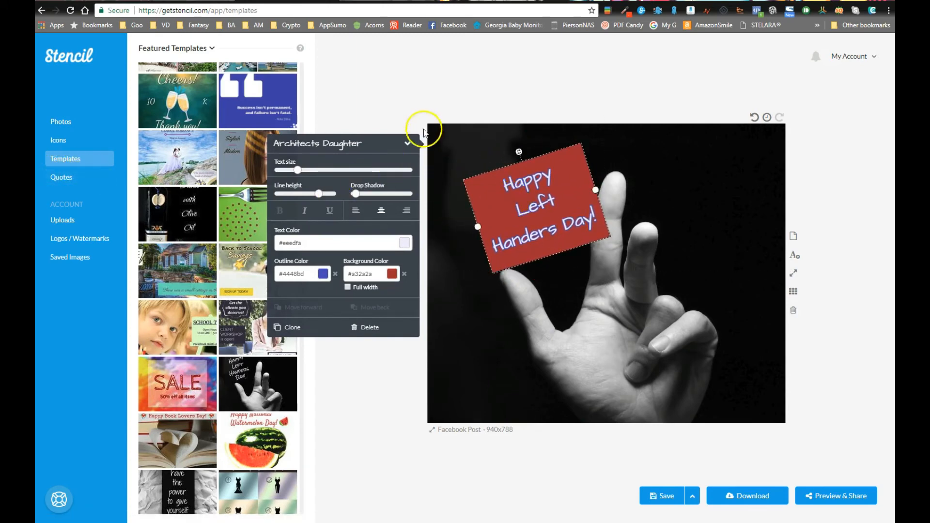
pyautogui.click(420, 125)
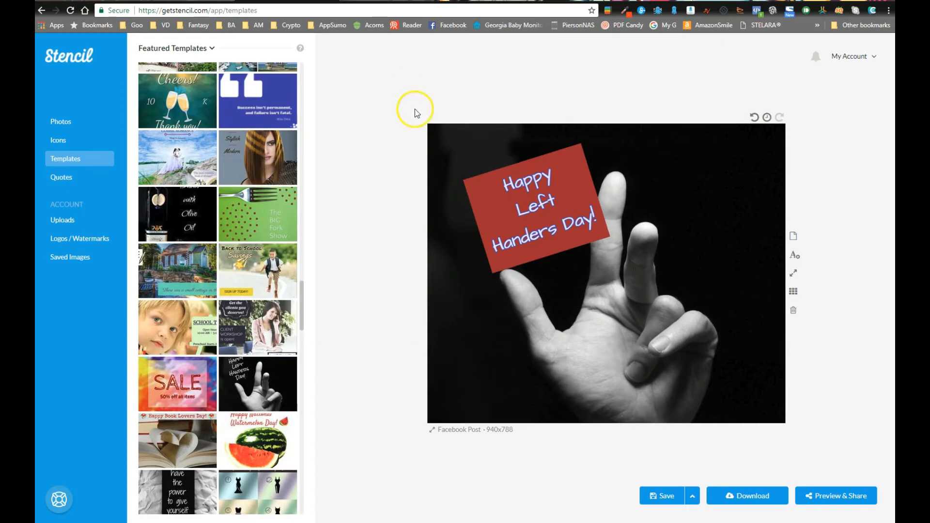
# Add a new text box to the canvas and set its font to Bad Script.
pyautogui.click(794, 257)
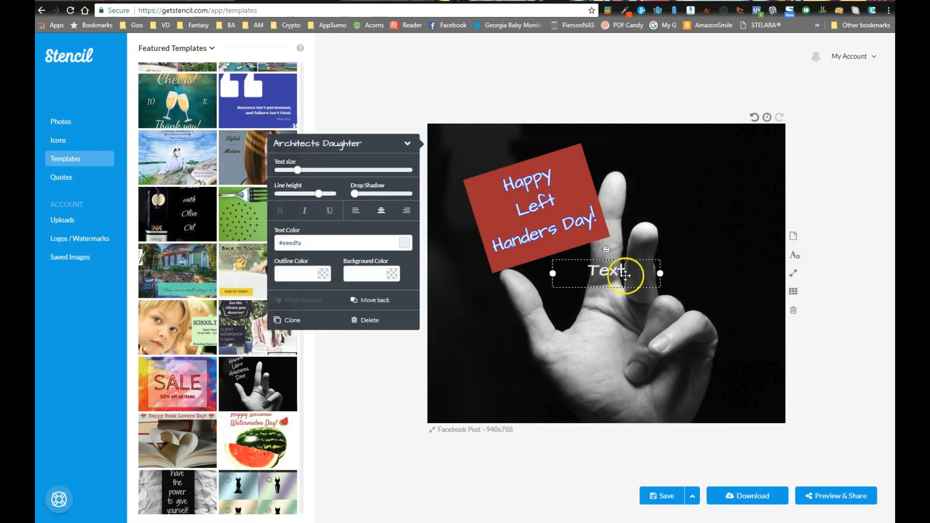
pyautogui.click(407, 140)
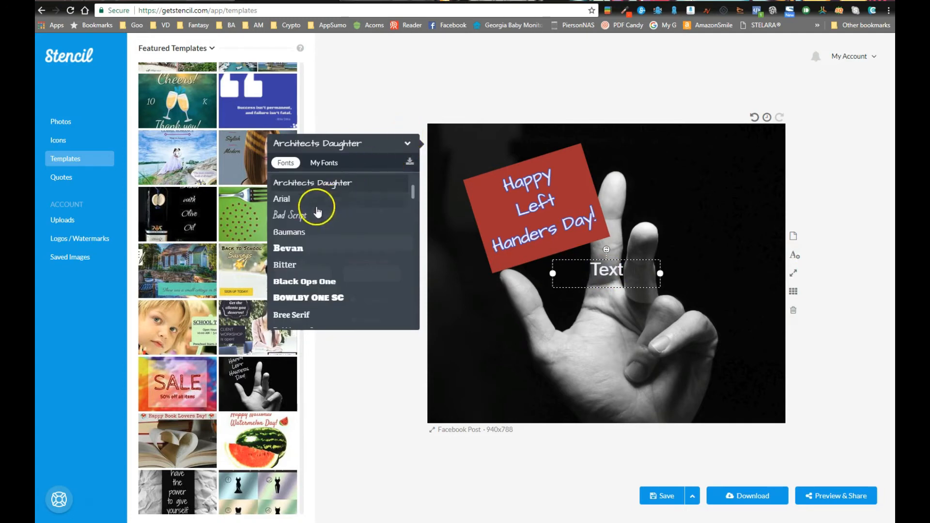
pyautogui.click(318, 210)
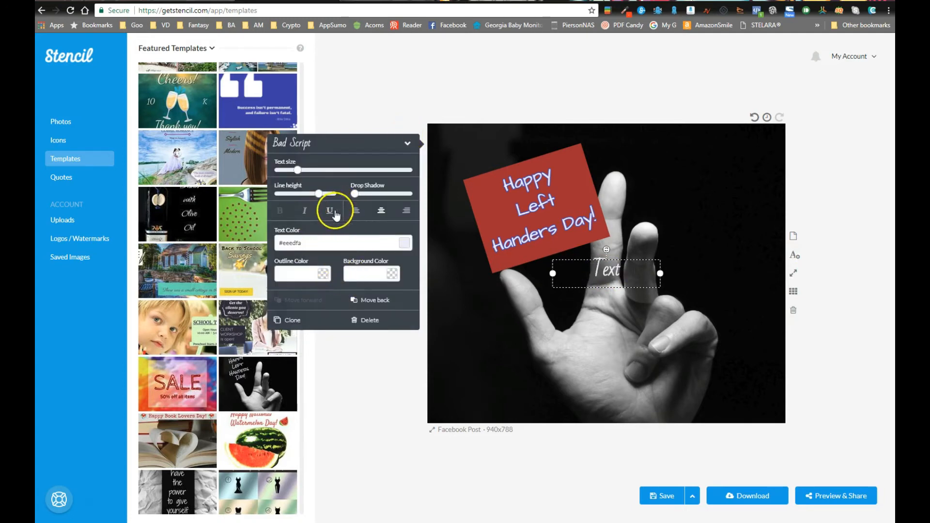
# Widen the new text box, enlarge its text and place it in the lower-left corner of the image.
pyautogui.moveTo(660, 273); pyautogui.dragTo(690, 274)
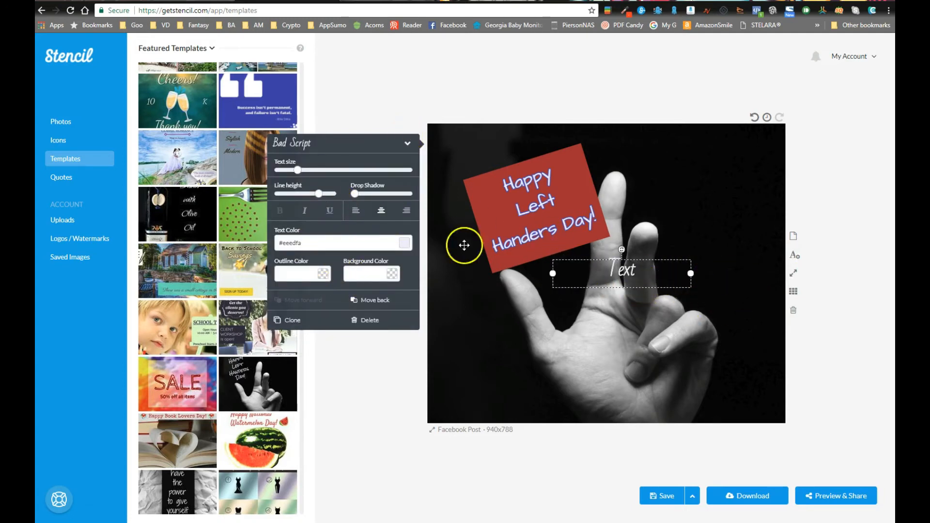
pyautogui.moveTo(298, 170); pyautogui.dragTo(369, 178)
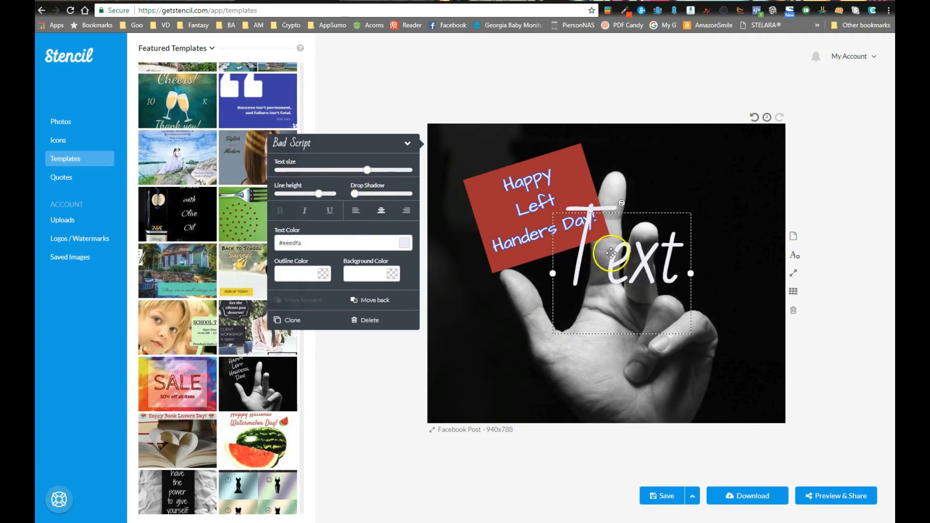
pyautogui.moveTo(605, 256); pyautogui.dragTo(499, 363)
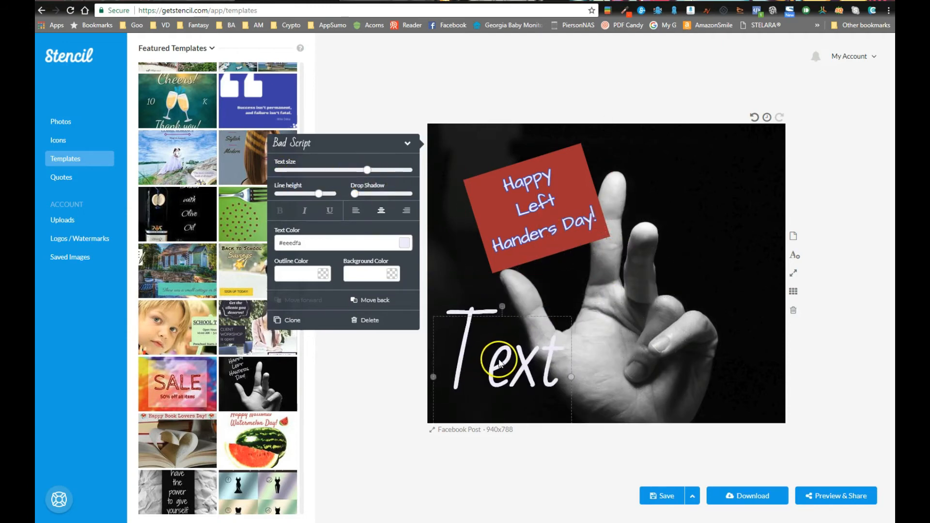
# Show the alignment grid and reposition both text blocks against it, reducing the size of the "Text" block.
pyautogui.click(794, 293)
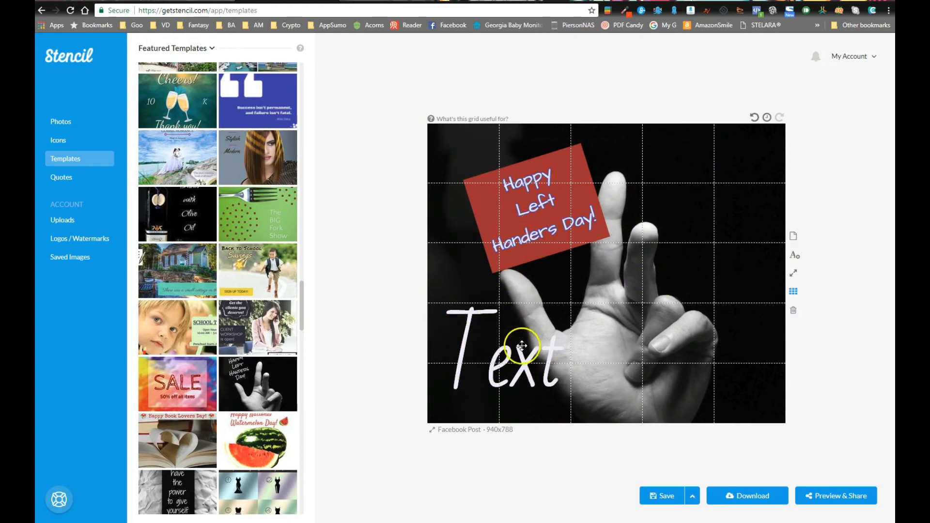
pyautogui.moveTo(497, 380); pyautogui.dragTo(491, 386)
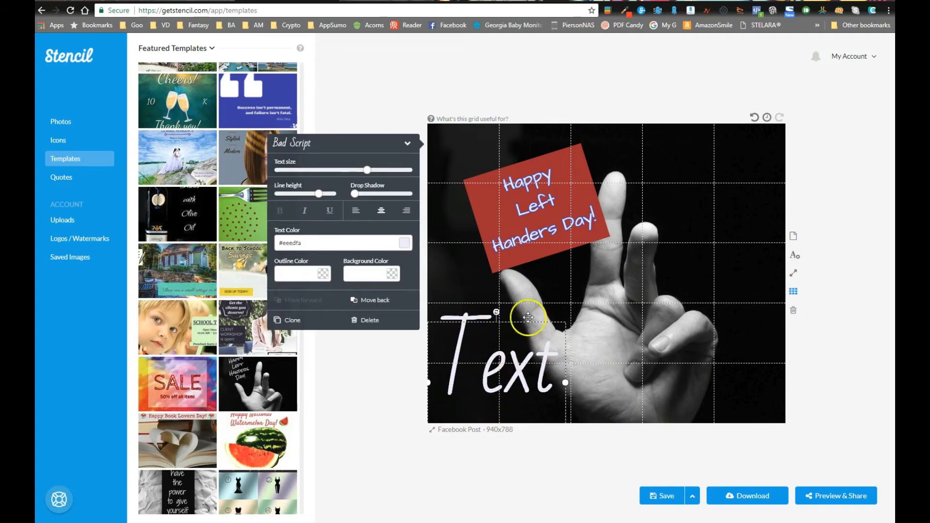
pyautogui.click(515, 215)
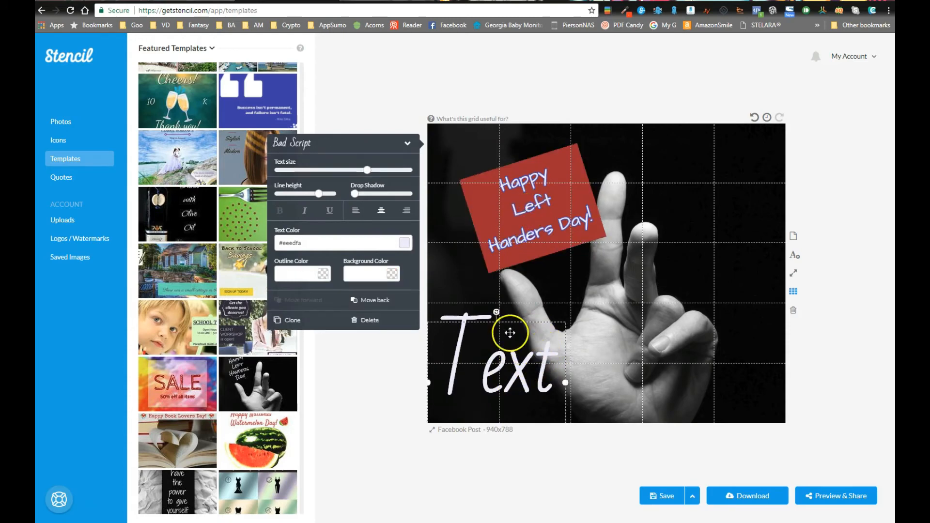
pyautogui.moveTo(367, 169); pyautogui.dragTo(339, 170)
pyautogui.moveTo(502, 381); pyautogui.dragTo(508, 349)
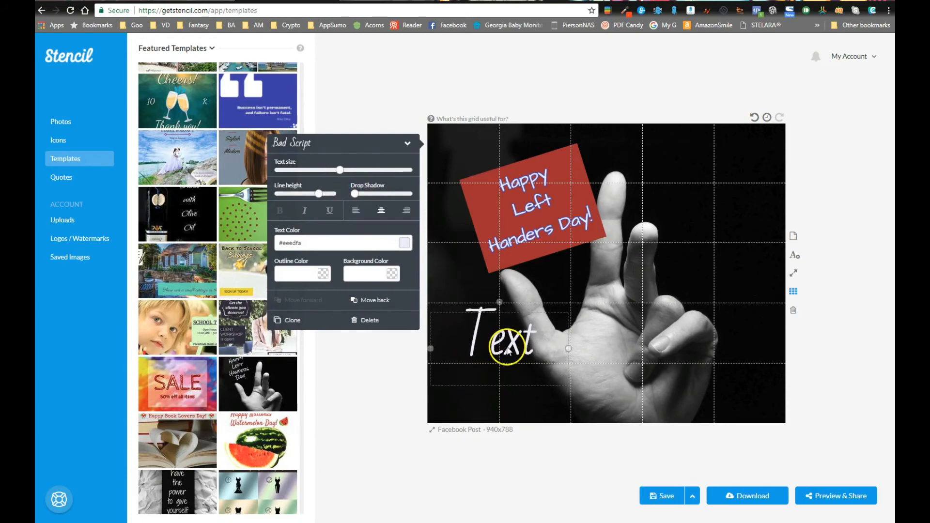
# Apply the Lomo filter to the hand background, try its transparency setting, and reload the editor page.
pyautogui.click(660, 328)
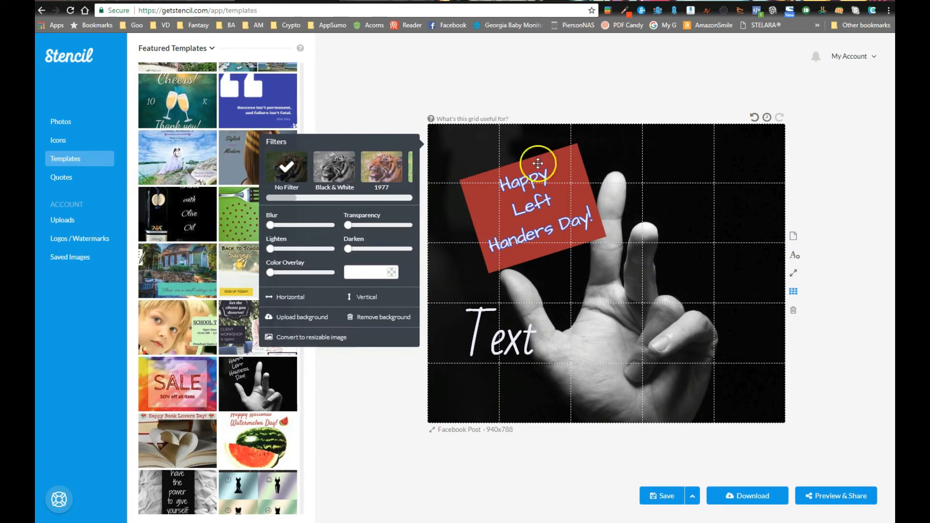
pyautogui.moveTo(284, 198); pyautogui.dragTo(382, 206)
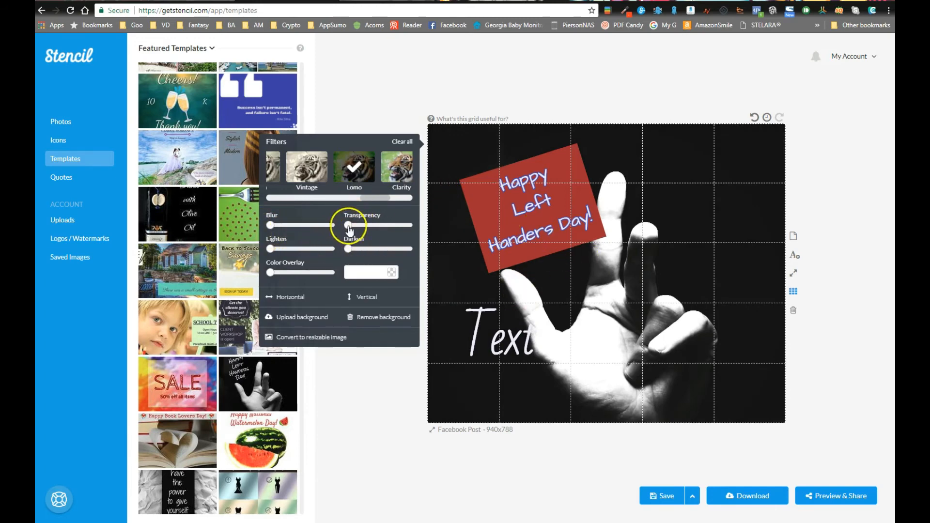
pyautogui.moveTo(349, 225)
pyautogui.mouseDown()
pyautogui.moveTo(389, 227)
pyautogui.moveTo(349, 225)
pyautogui.mouseUp()
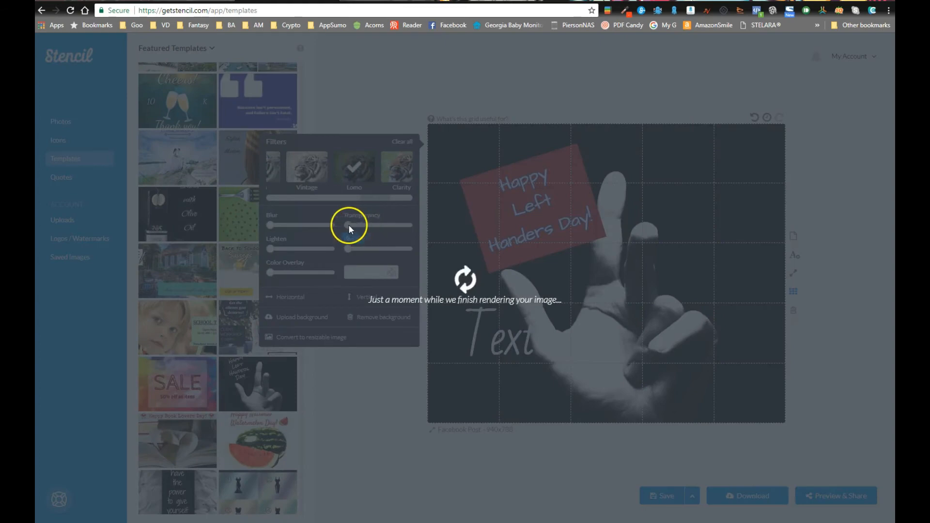
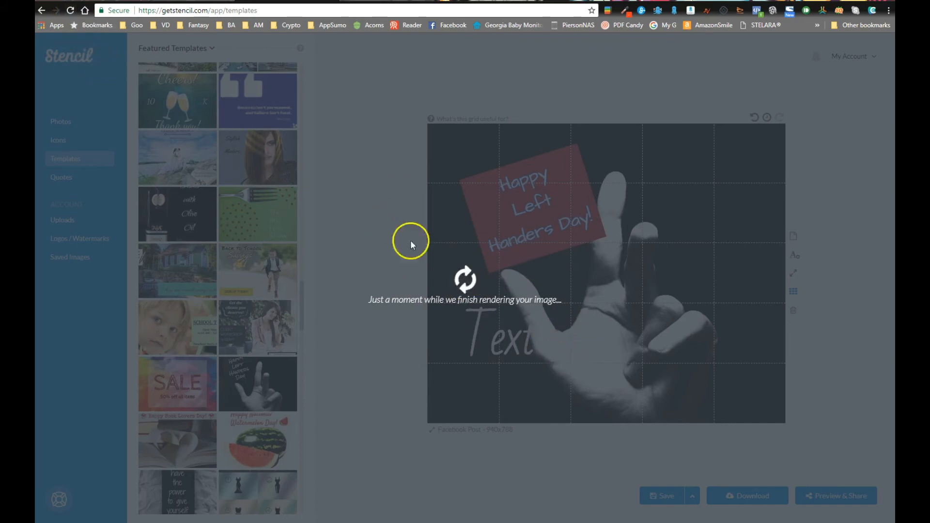
pyautogui.click(70, 10)
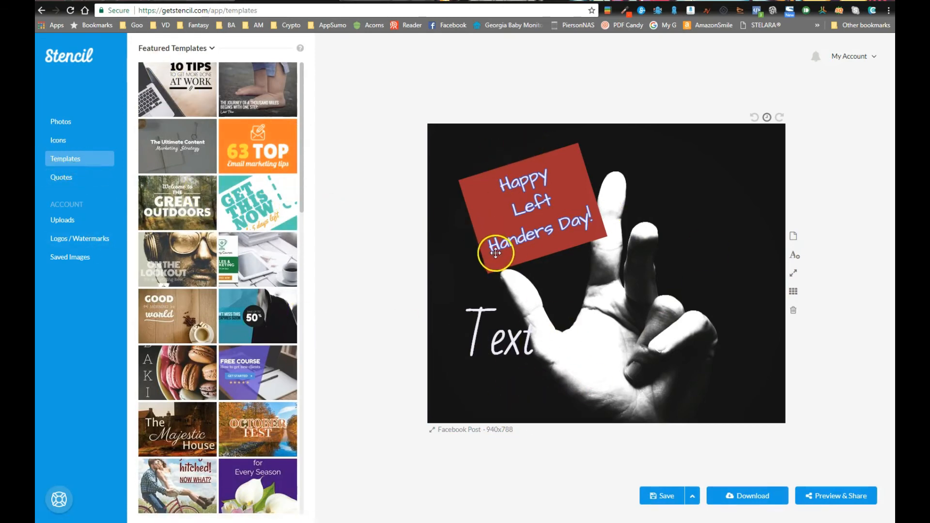
# Search the photo library for "dogs" and use the close-up of the brown dog's face as the background.
pyautogui.click(61, 124)
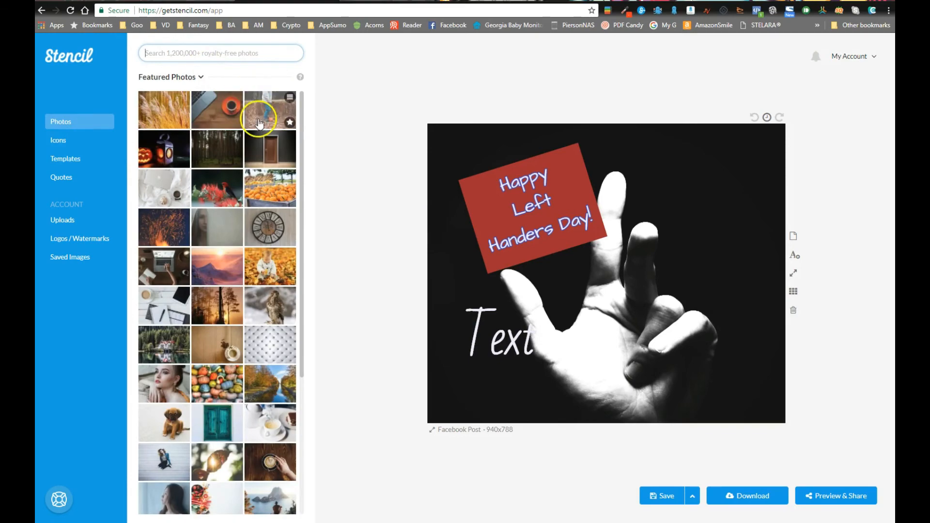
pyautogui.moveTo(295, 104)
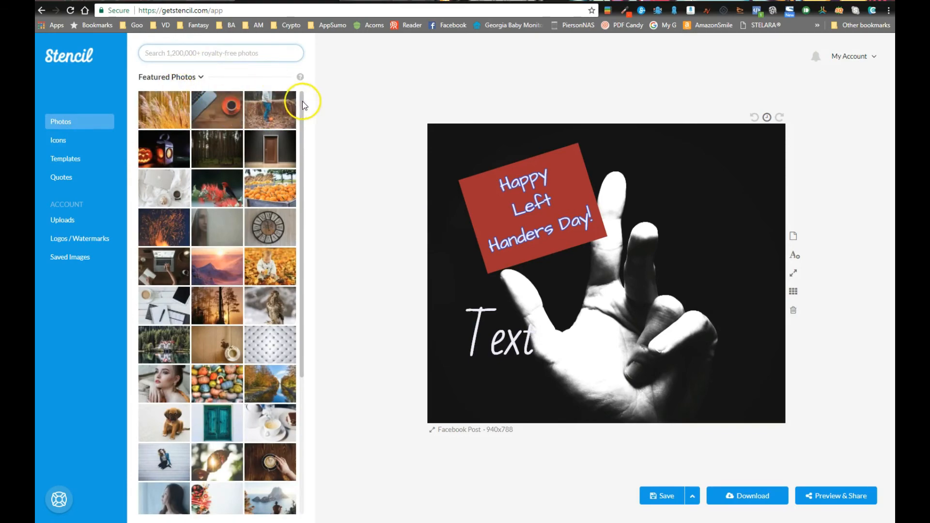
pyautogui.moveTo(302, 102); pyautogui.dragTo(317, 131)
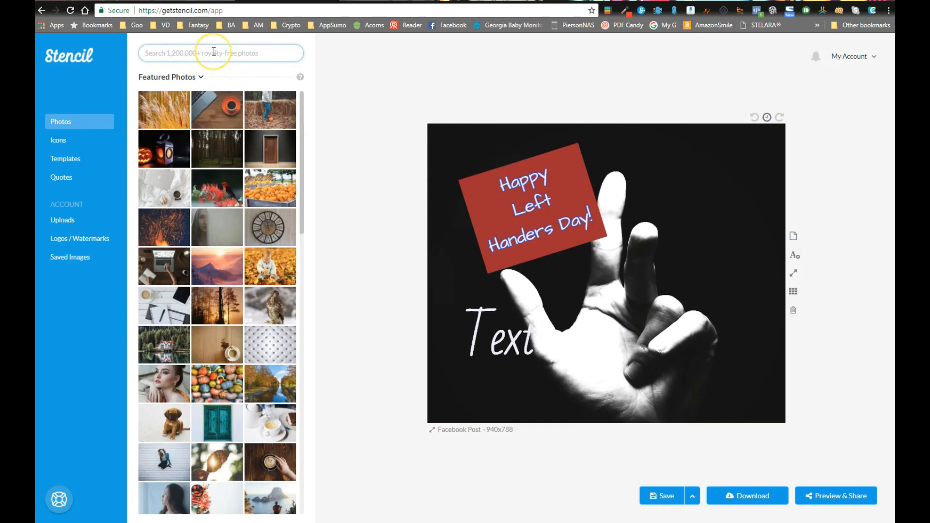
pyautogui.press('Return')
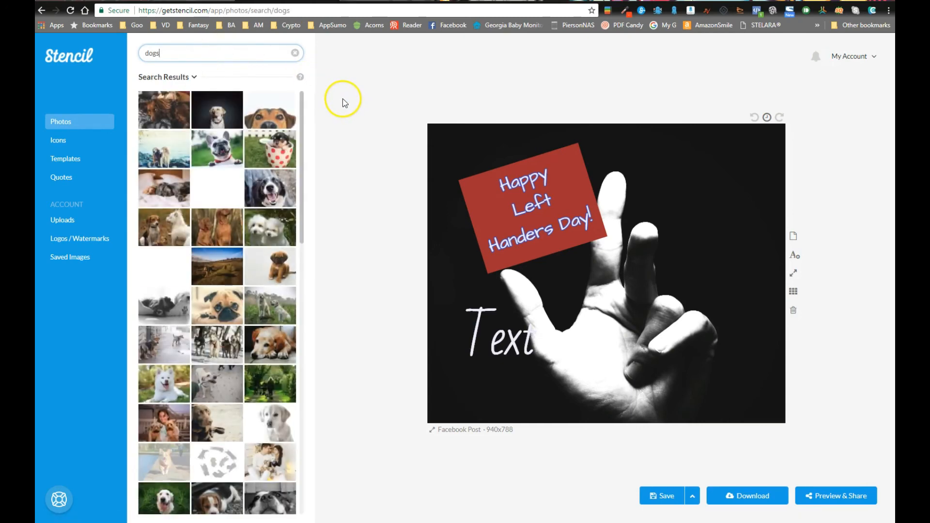
pyautogui.moveTo(301, 104); pyautogui.dragTo(301, 139)
pyautogui.click(270, 116)
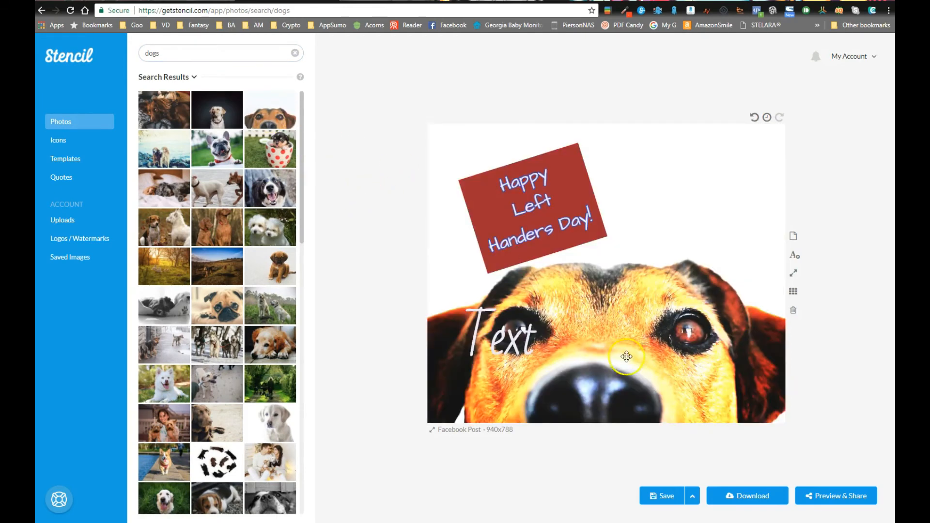
# Move "Text" to the image's upper-right white area and the red text block closer to the upper-left corner.
pyautogui.moveTo(520, 344); pyautogui.dragTo(710, 197)
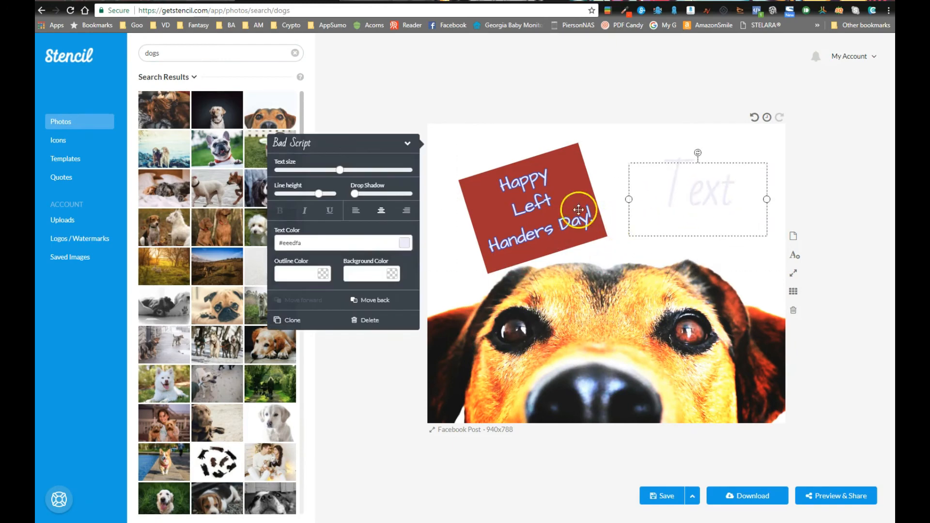
pyautogui.moveTo(499, 194); pyautogui.dragTo(476, 179)
pyautogui.click(692, 197)
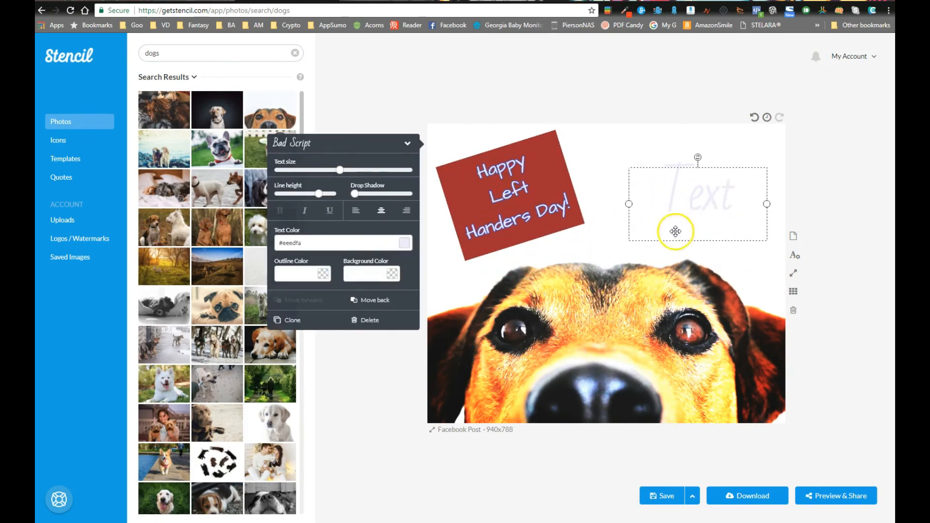
# Try the Clarity filter on the dog background and set it back to No Filter.
pyautogui.click(516, 350)
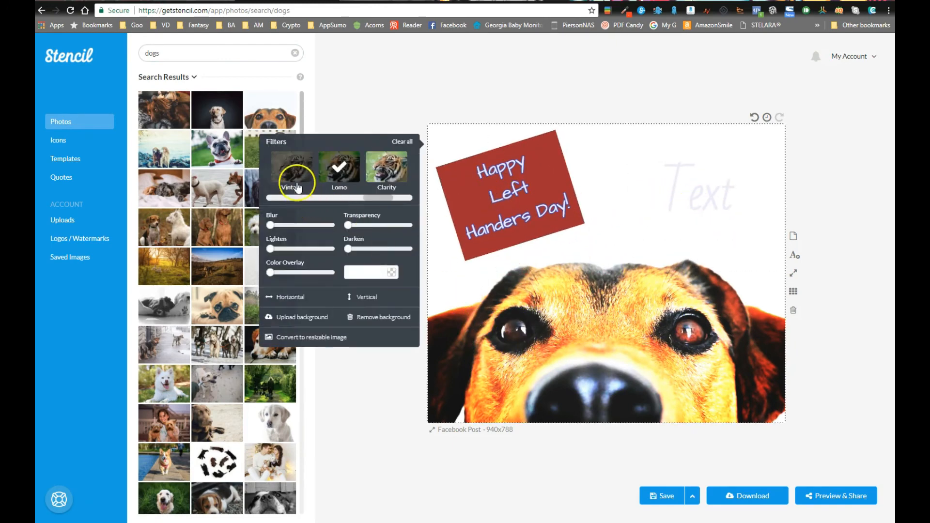
pyautogui.click(375, 172)
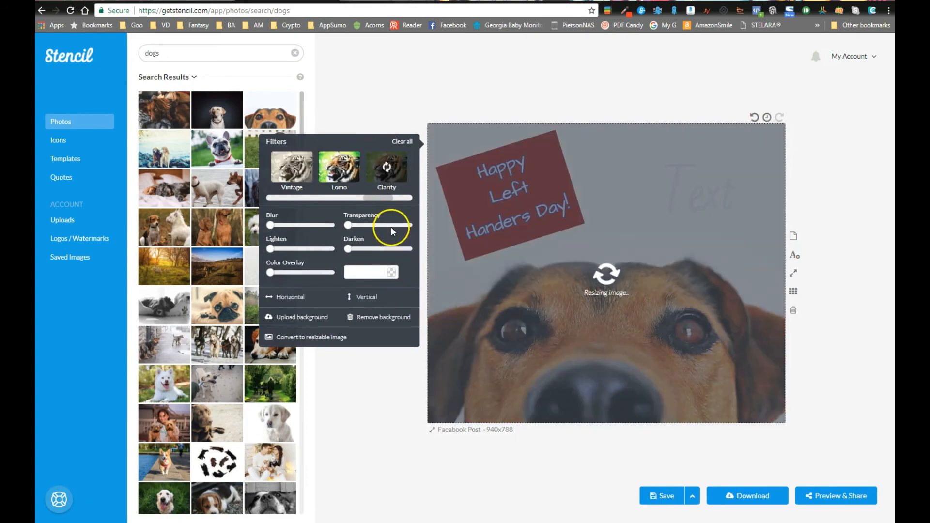
pyautogui.moveTo(369, 198); pyautogui.dragTo(265, 197)
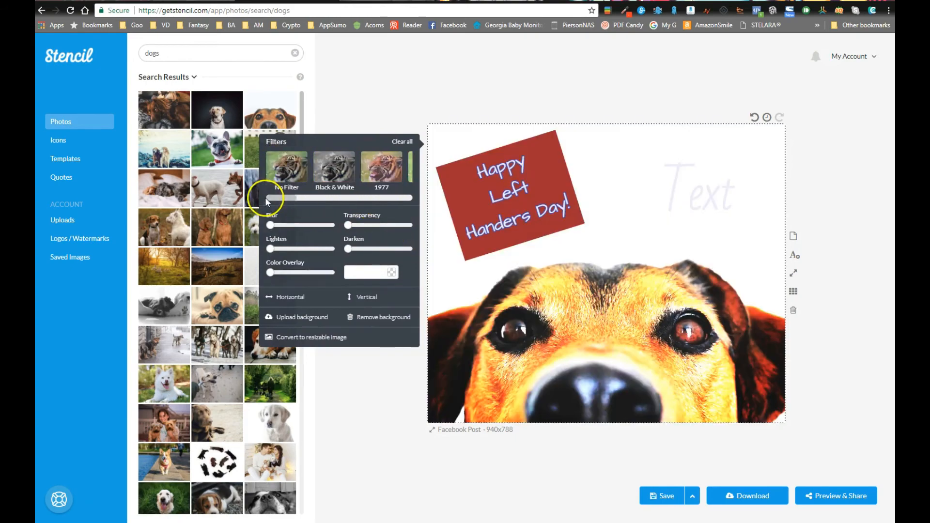
pyautogui.click(291, 170)
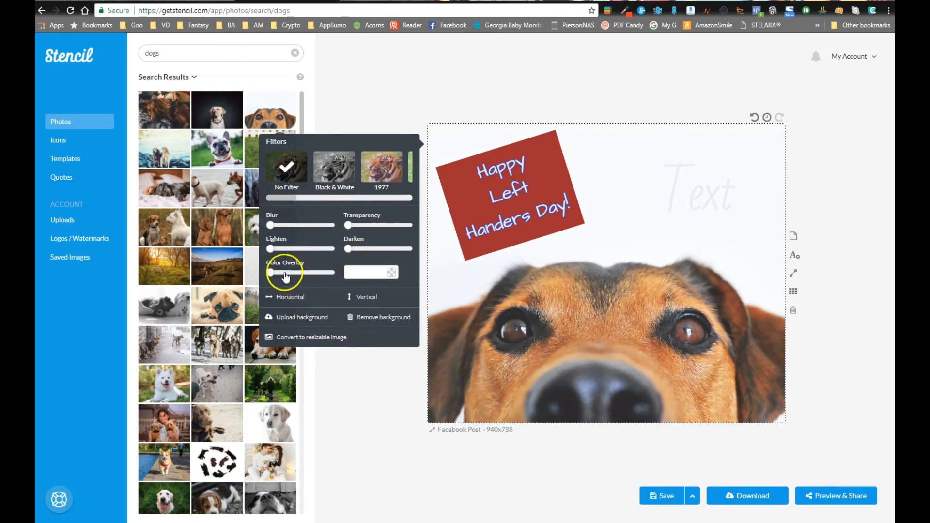
# Add a red #f20000 color overlay to the dog background at about one third strength.
pyautogui.moveTo(270, 273); pyautogui.dragTo(291, 272)
pyautogui.click(391, 272)
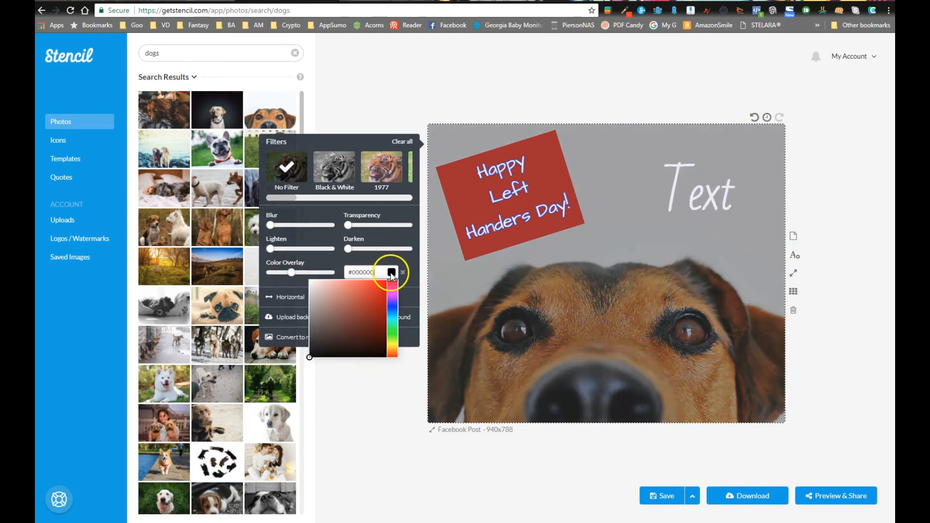
pyautogui.click(369, 294)
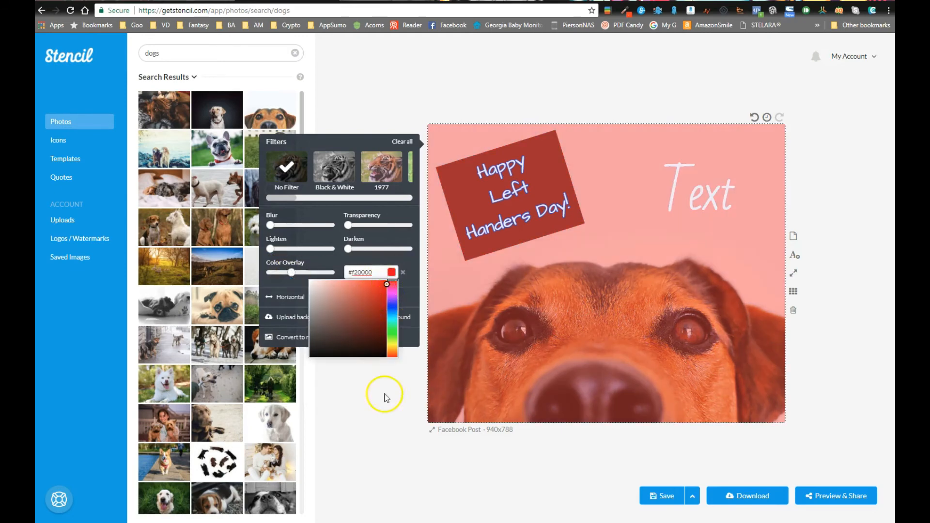
pyautogui.click(394, 416)
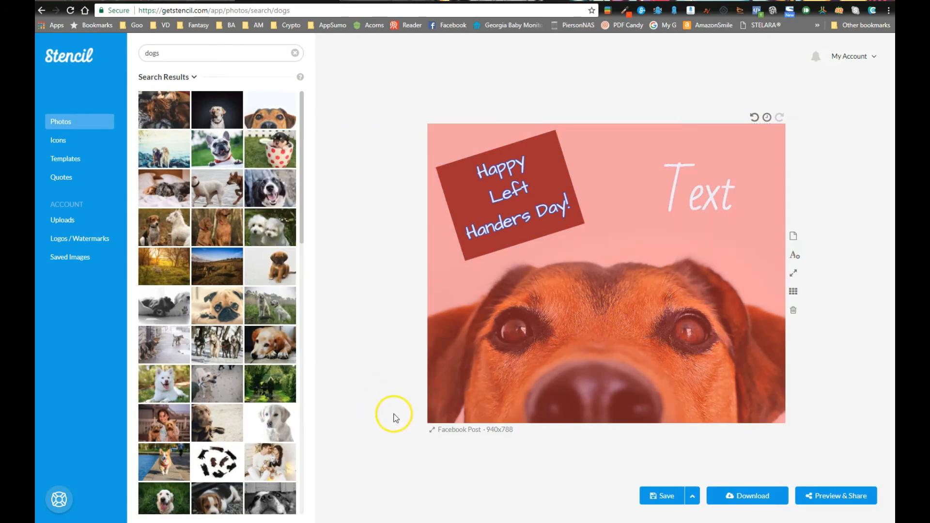
# Browse the featured icons, search the icon library for "shoe" and look through the results.
pyautogui.click(67, 140)
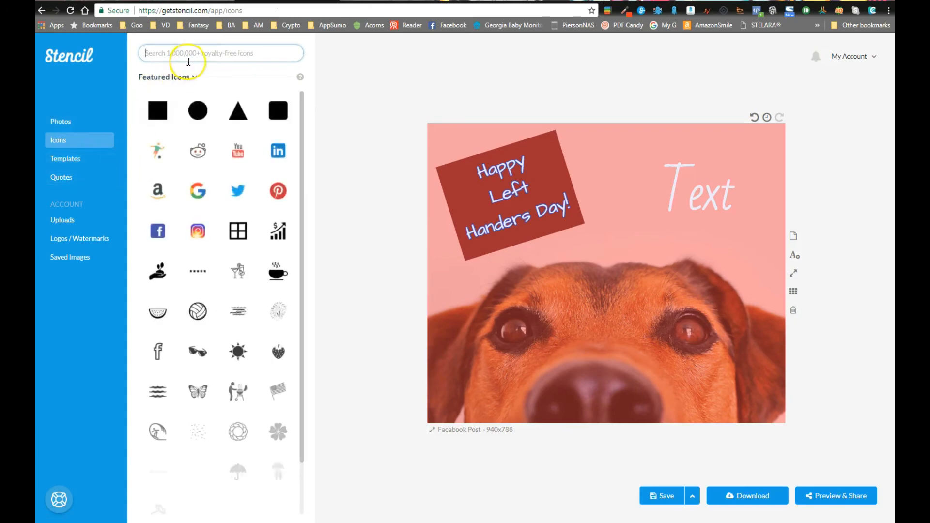
pyautogui.moveTo(301, 121); pyautogui.dragTo(306, 409)
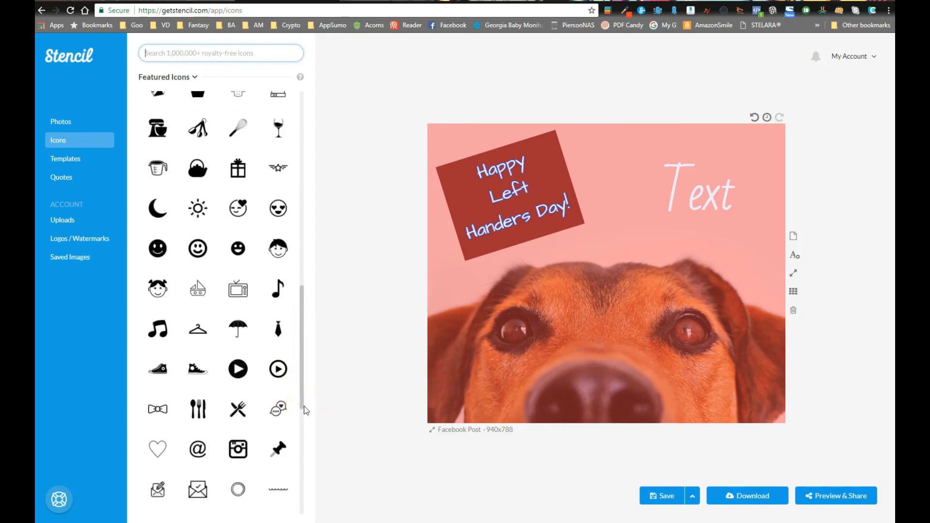
pyautogui.moveTo(305, 410); pyautogui.dragTo(121, 149)
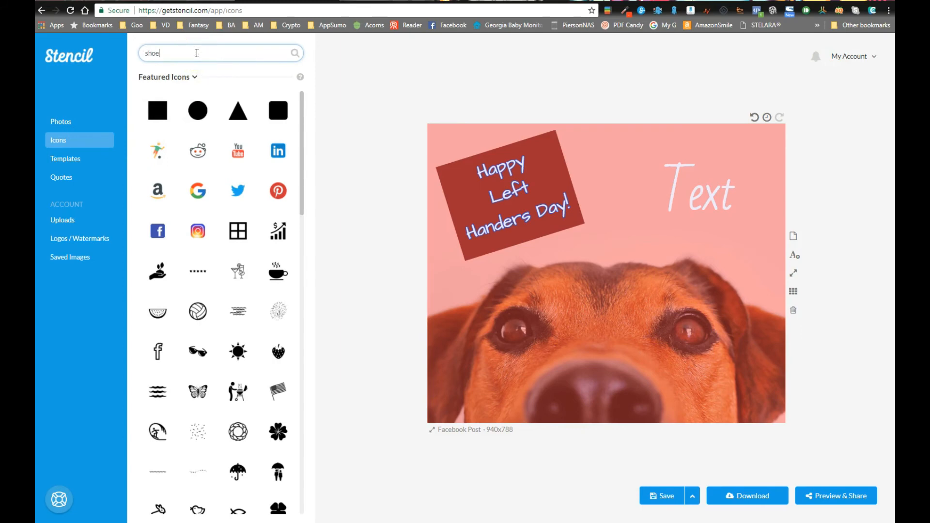
pyautogui.press('Return')
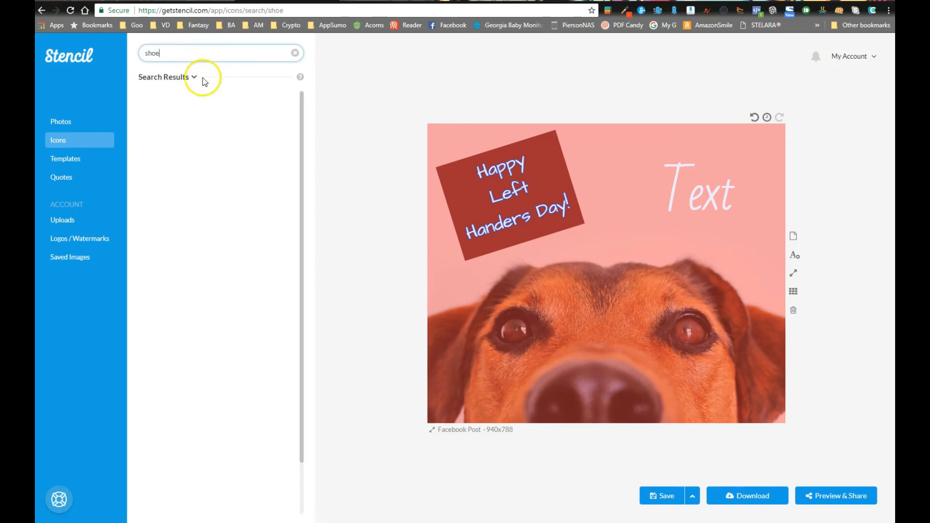
pyautogui.moveTo(301, 117); pyautogui.dragTo(305, 313)
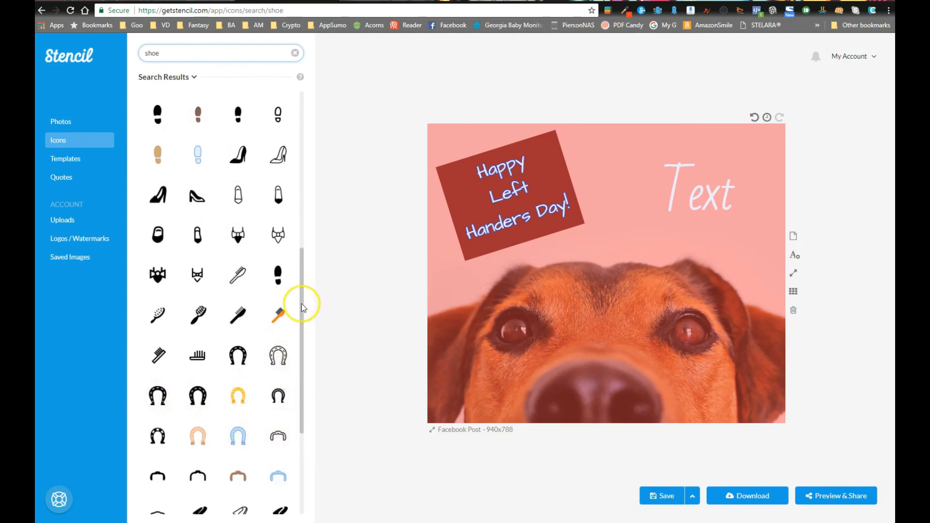
pyautogui.moveTo(301, 310); pyautogui.dragTo(298, 409)
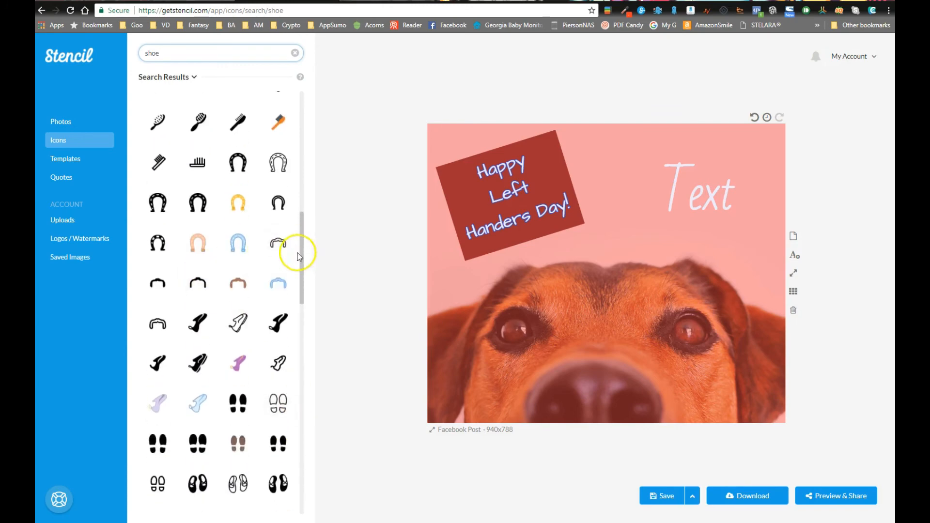
pyautogui.moveTo(299, 256); pyautogui.dragTo(284, 431)
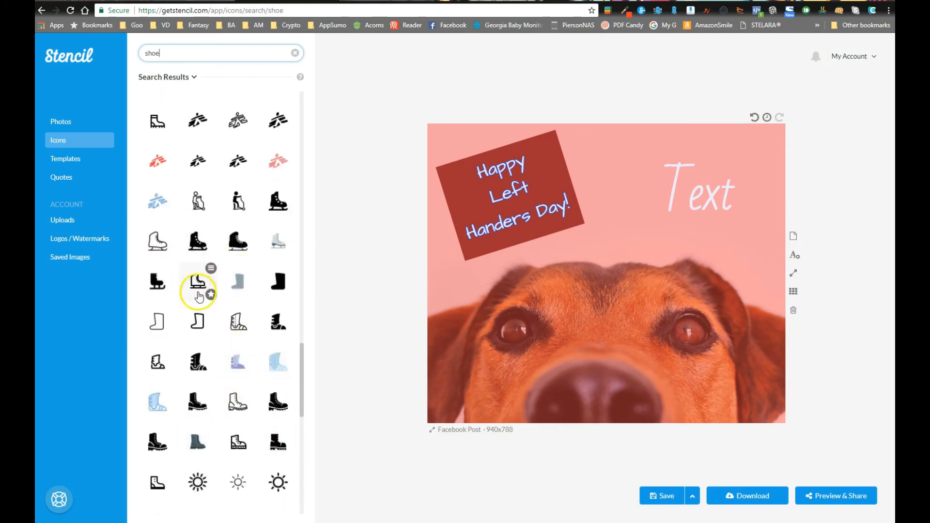
pyautogui.moveTo(305, 387); pyautogui.dragTo(301, 94)
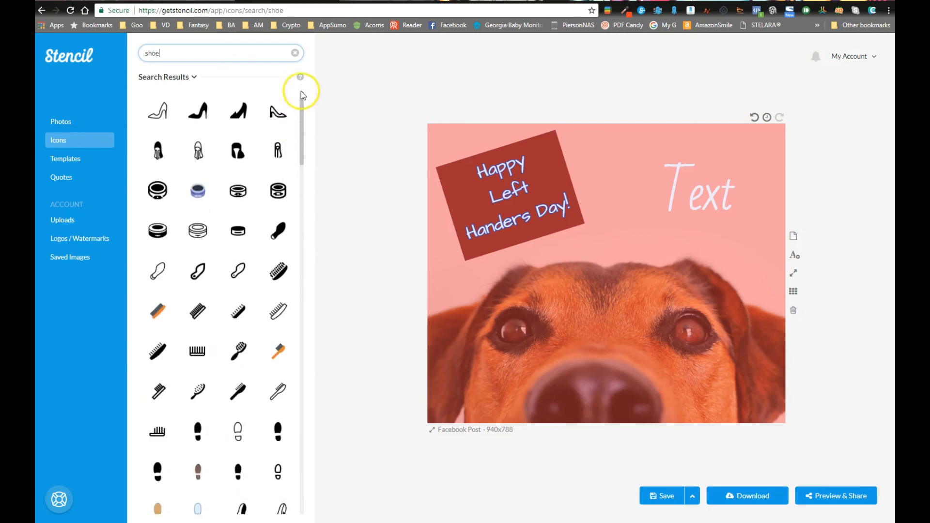
# Search the icon library for "cell phone" and look through the matching icons.
pyautogui.moveTo(206, 54); pyautogui.dragTo(126, 57)
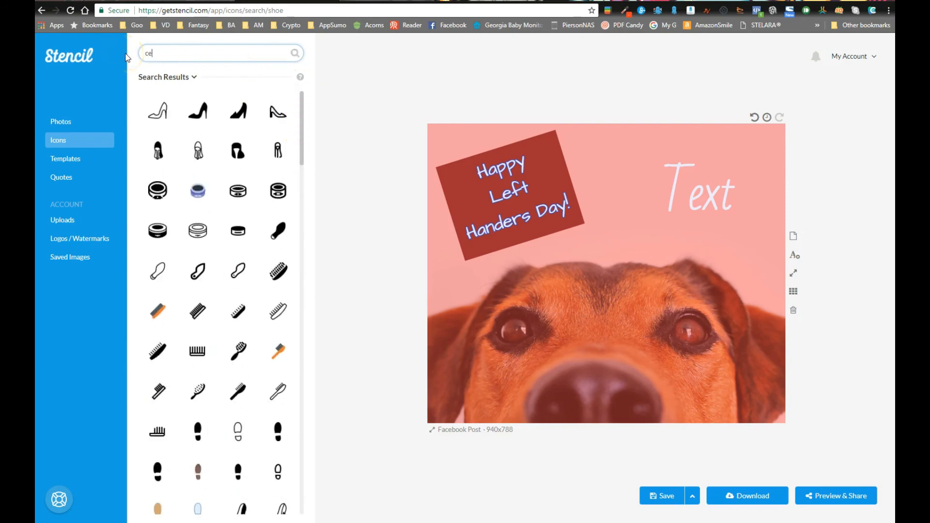
pyautogui.press('Return')
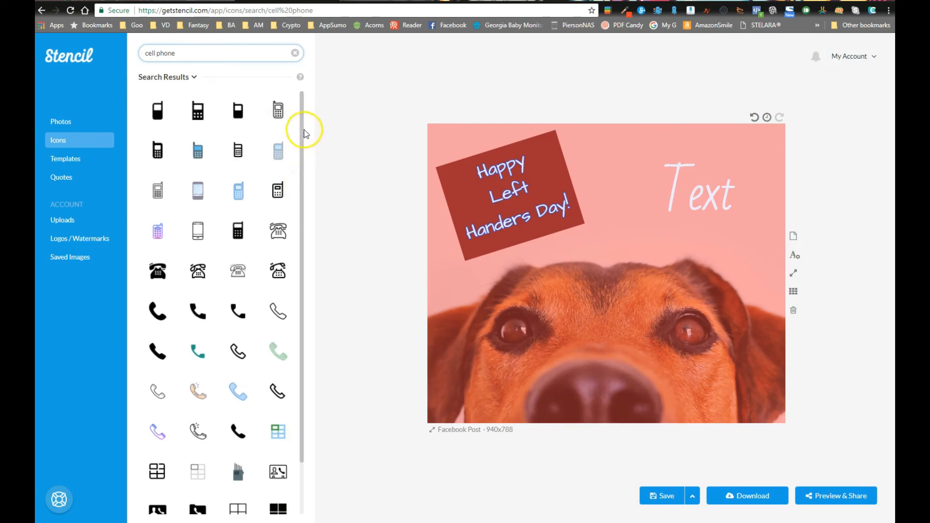
pyautogui.scroll(-4, 301, 127)
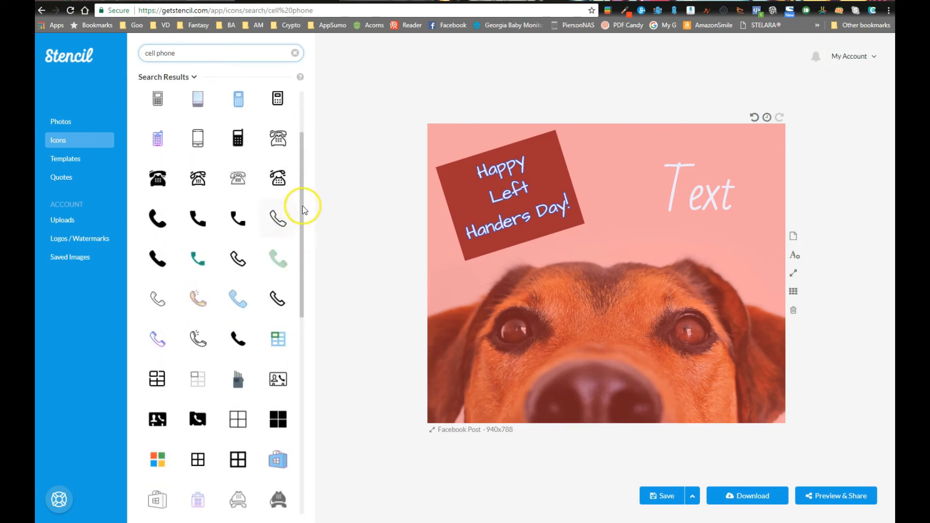
pyautogui.scroll(-10, 301, 257)
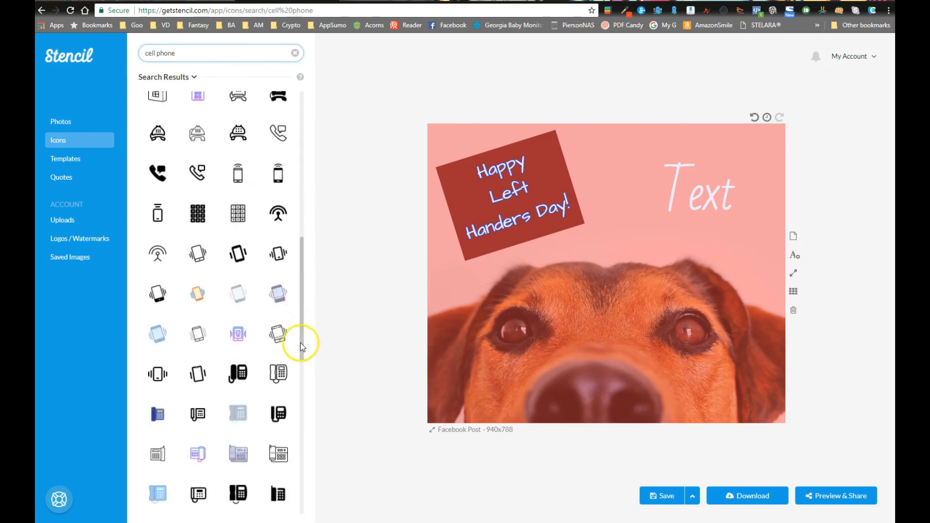
pyautogui.moveTo(299, 366); pyautogui.dragTo(312, 445)
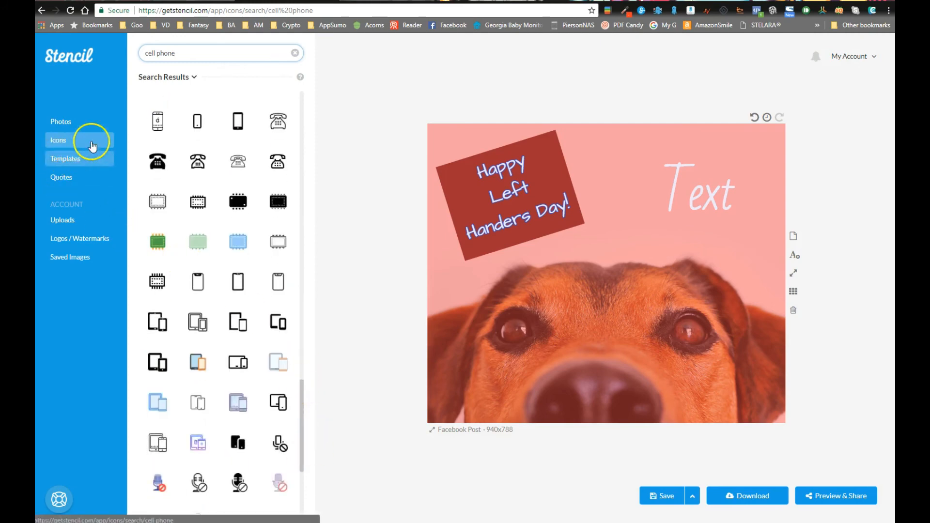
# Browse the featured quotes and search the quote library for "hard work".
pyautogui.click(80, 180)
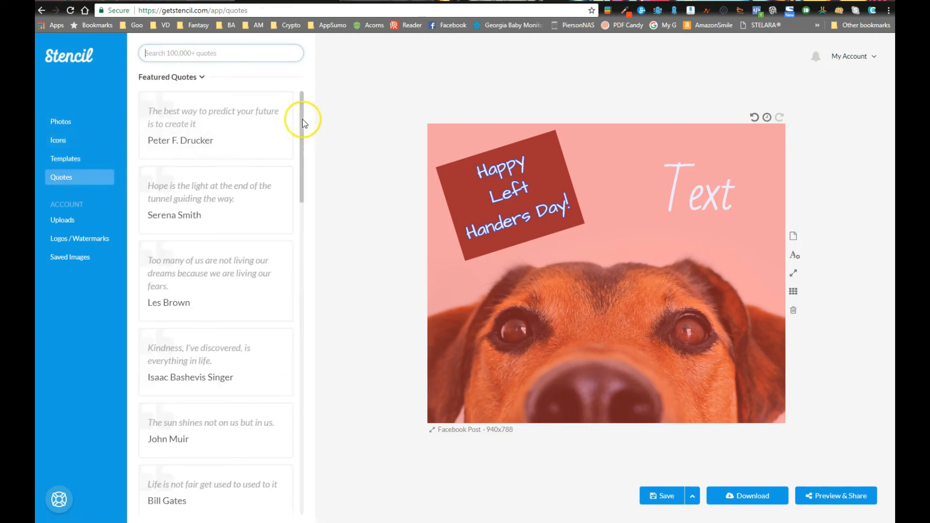
pyautogui.moveTo(302, 119); pyautogui.dragTo(320, 114)
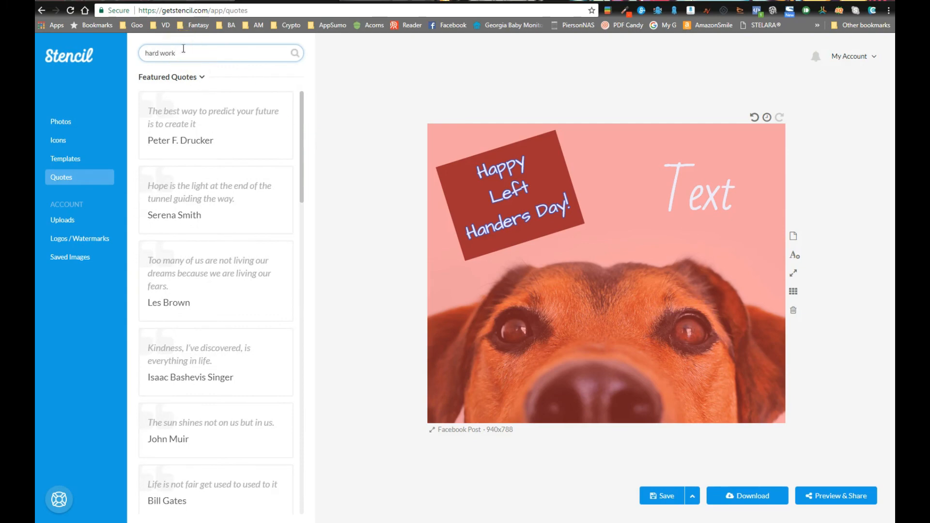
pyautogui.press('Return')
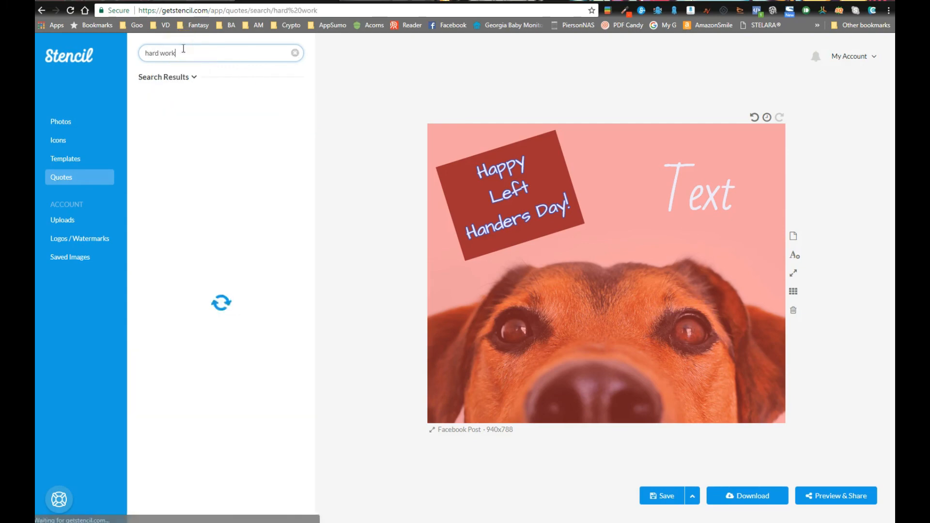
pyautogui.click(173, 50)
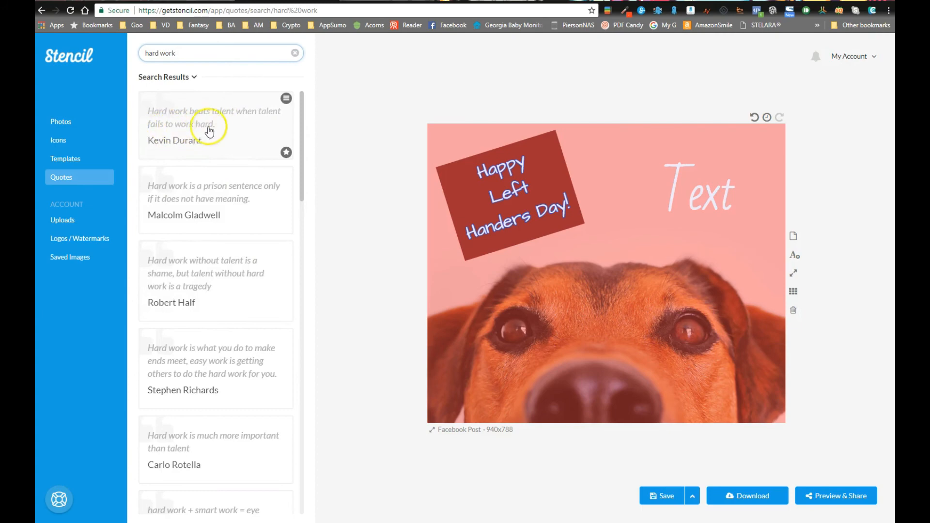
# Add the quote "Hard work beats talent when talent fails to work hard." and place it with its author line over the dog's lower face.
pyautogui.click(208, 133)
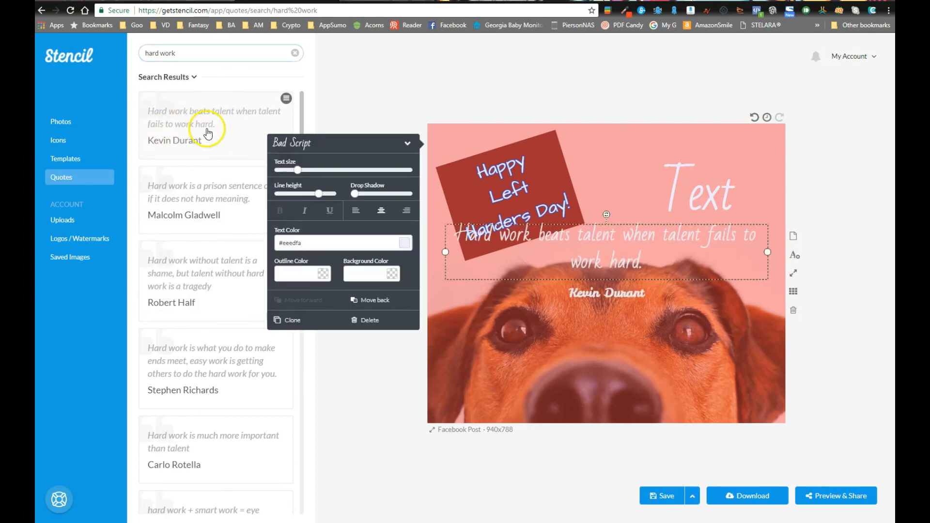
pyautogui.moveTo(600, 243); pyautogui.dragTo(698, 380)
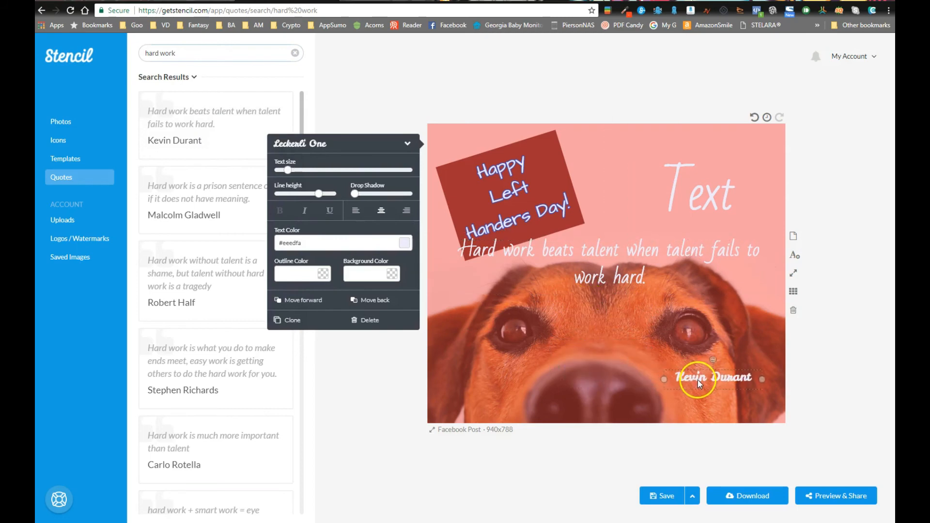
pyautogui.moveTo(599, 278); pyautogui.dragTo(599, 356)
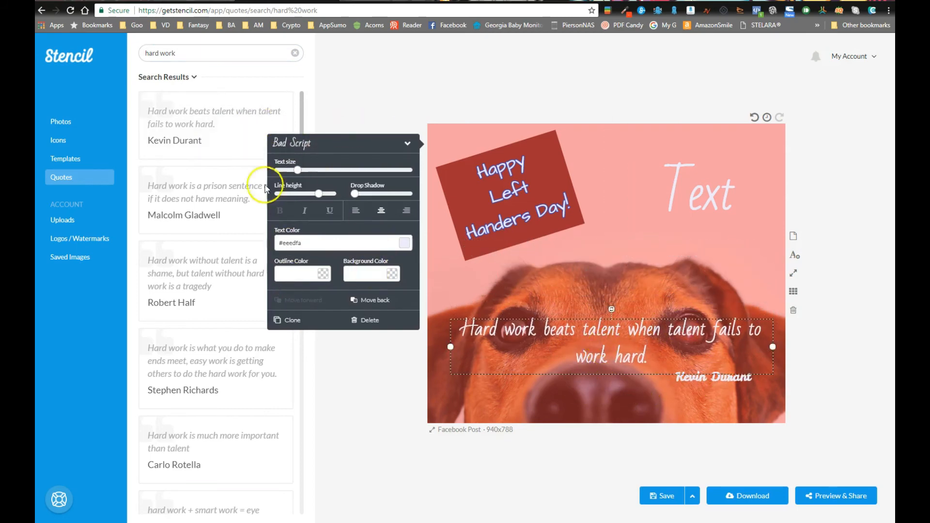
pyautogui.click(357, 106)
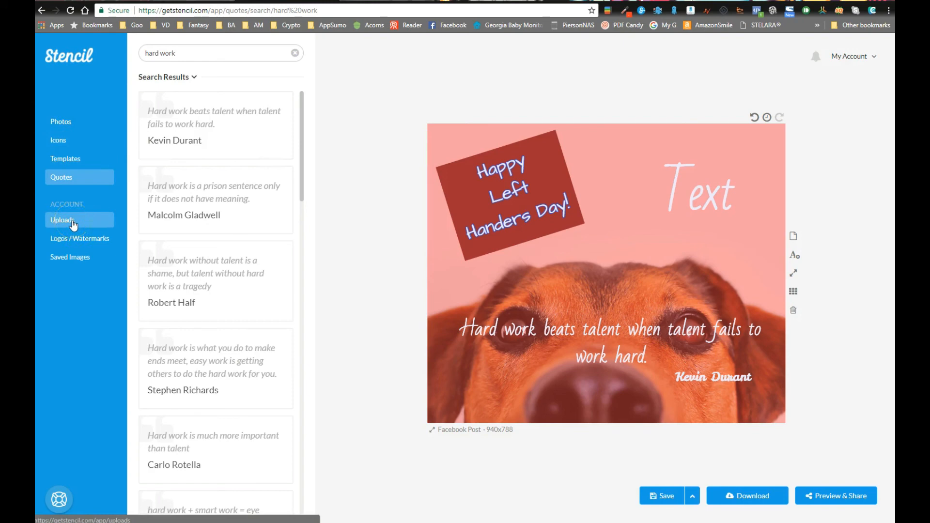
pyautogui.click(77, 242)
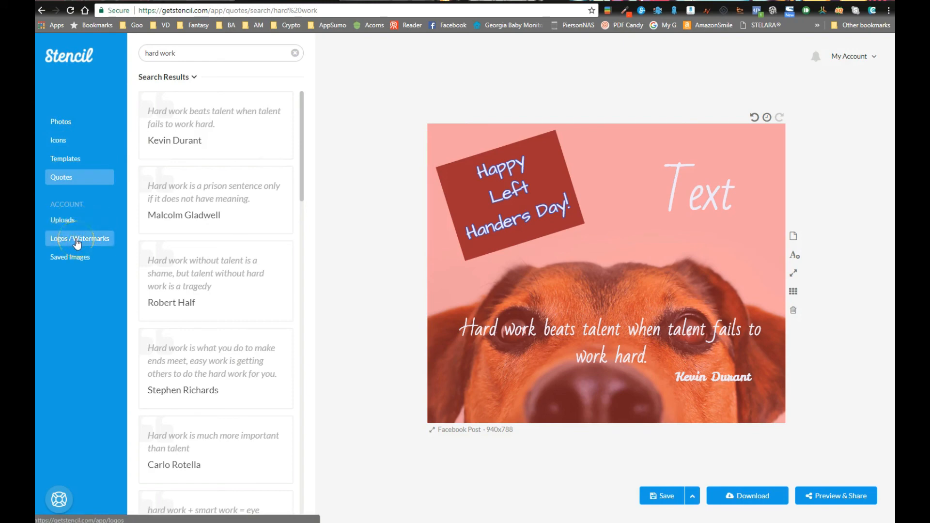
pyautogui.click(78, 257)
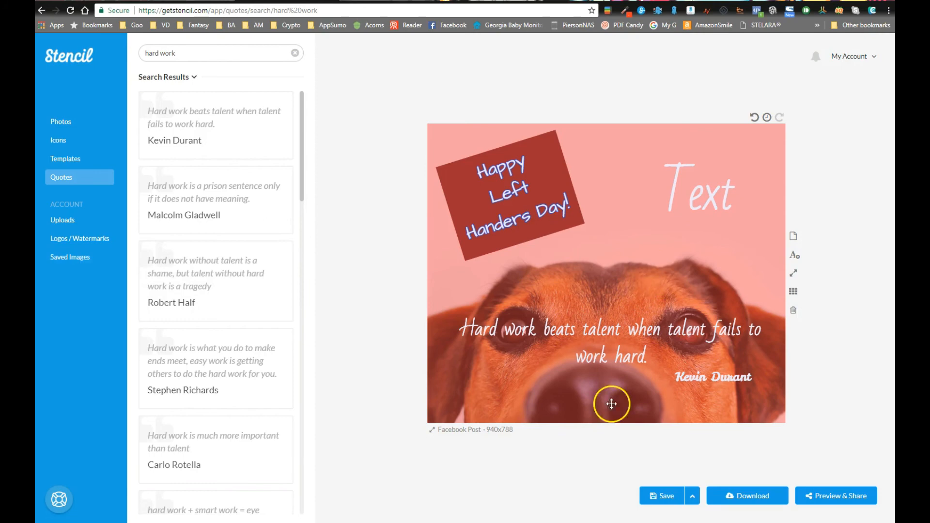
pyautogui.click(692, 499)
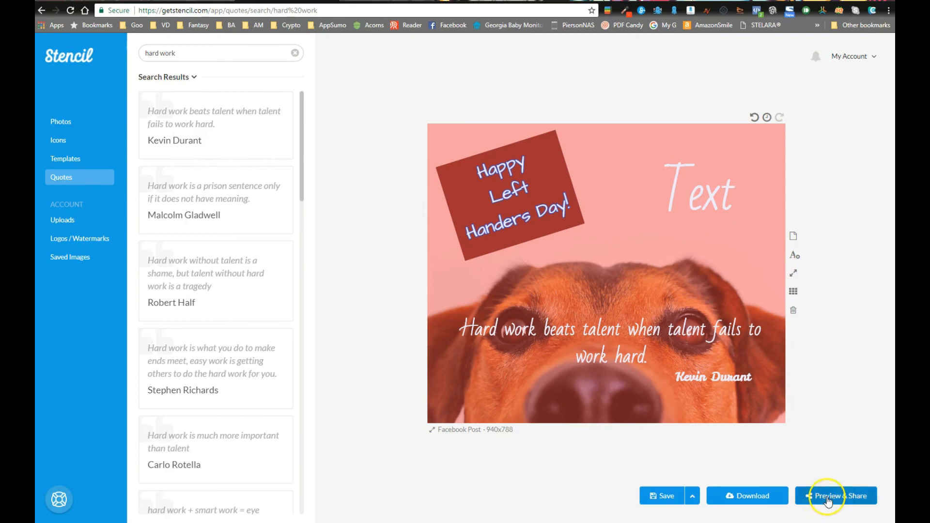
# Preview the image as a Facebook post, review the profiles and pages available for posting, and show the mobile preview.
pyautogui.click(828, 499)
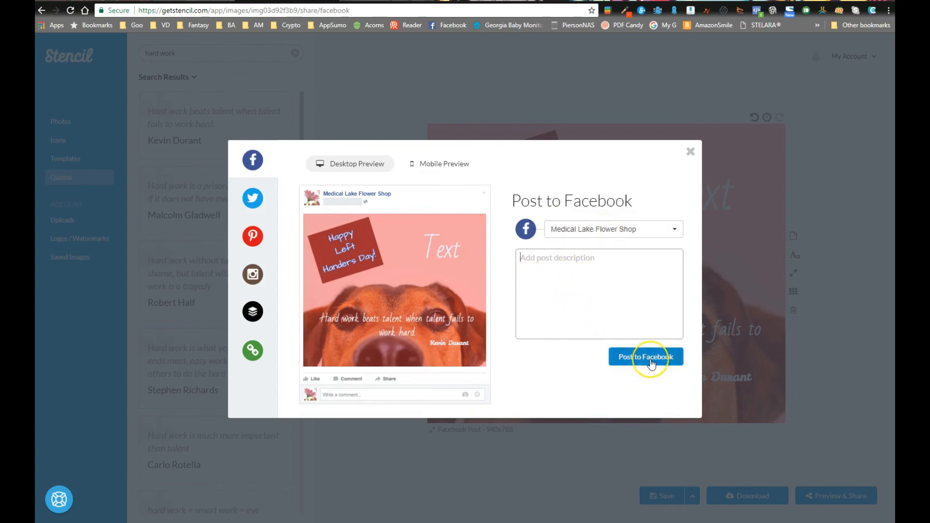
pyautogui.click(605, 232)
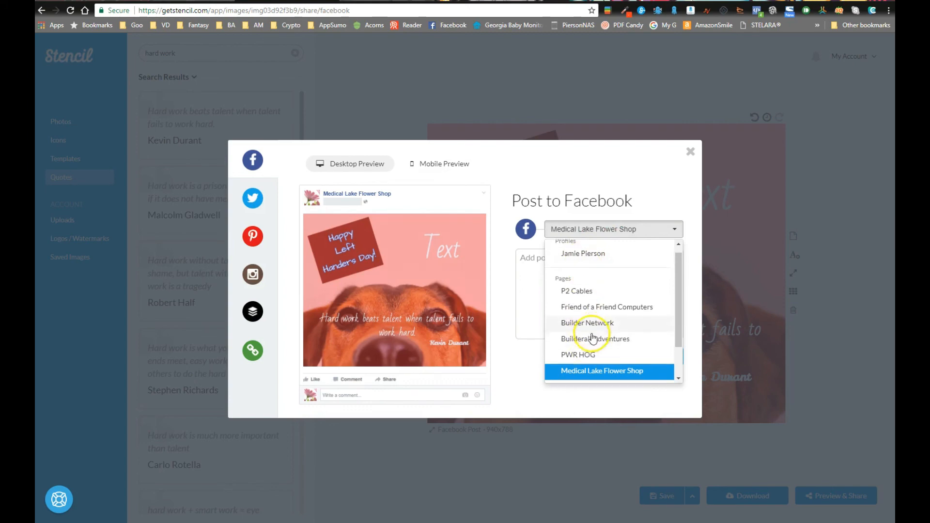
pyautogui.scroll(-1, 591, 335)
pyautogui.scroll(1, 589, 334)
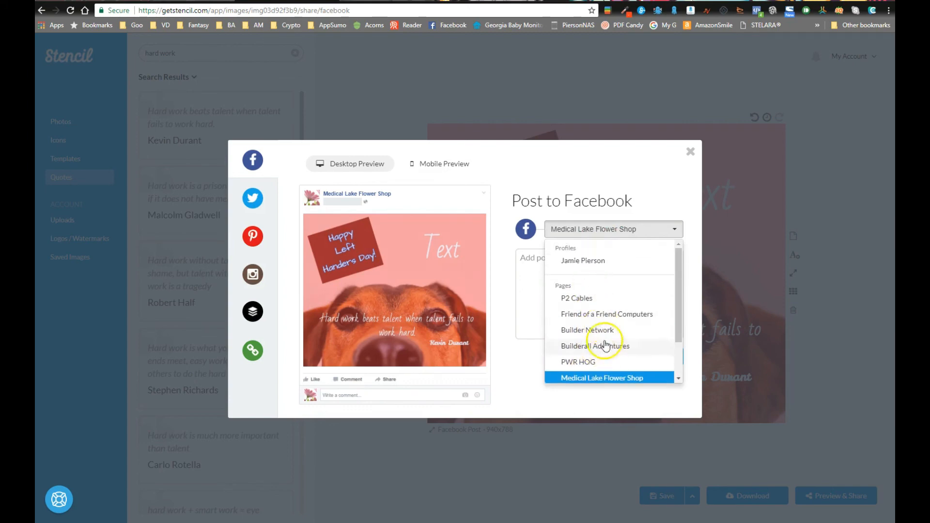
pyautogui.click(439, 166)
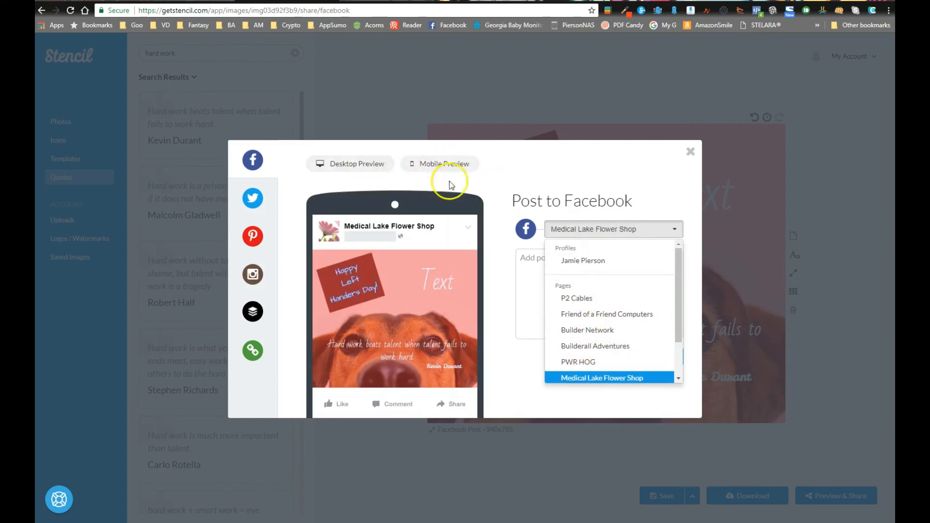
# Preview the image as a Twitter post in both the desktop and mobile views.
pyautogui.click(252, 198)
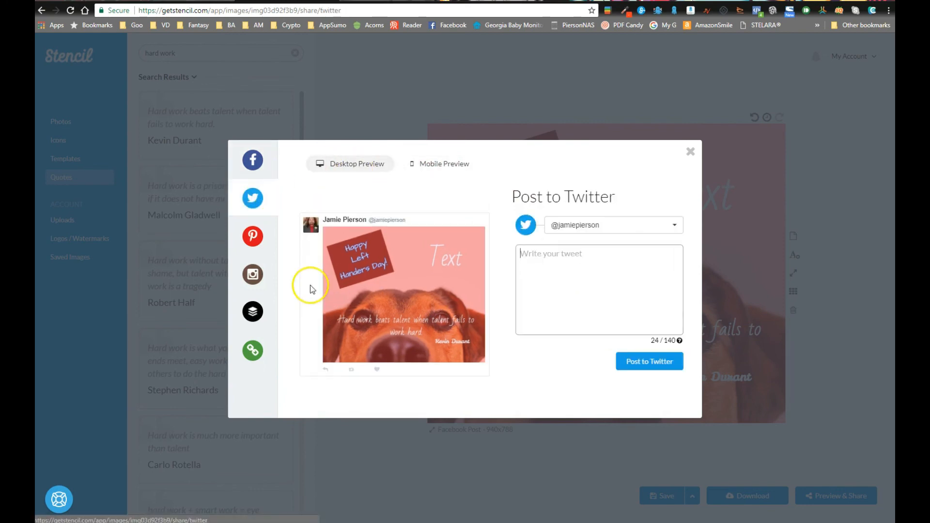
pyautogui.click(437, 170)
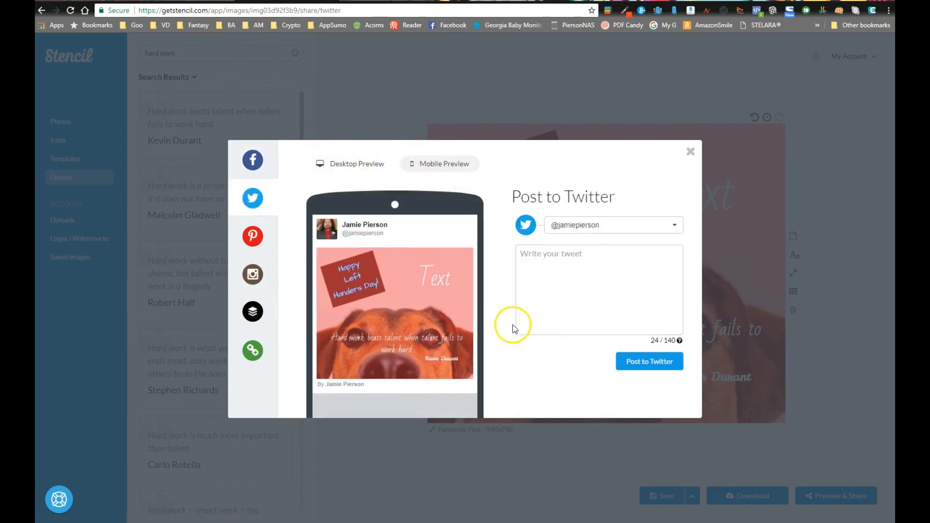
pyautogui.click(368, 168)
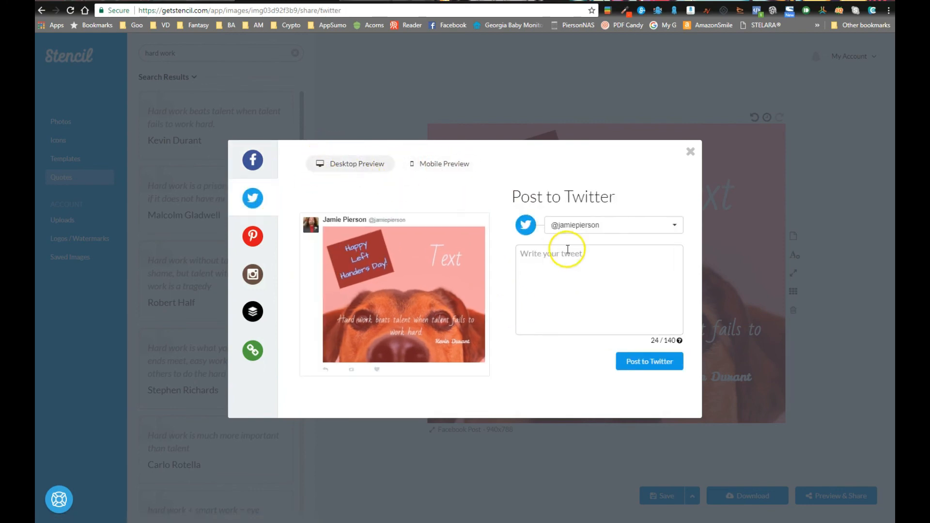
pyautogui.click(429, 169)
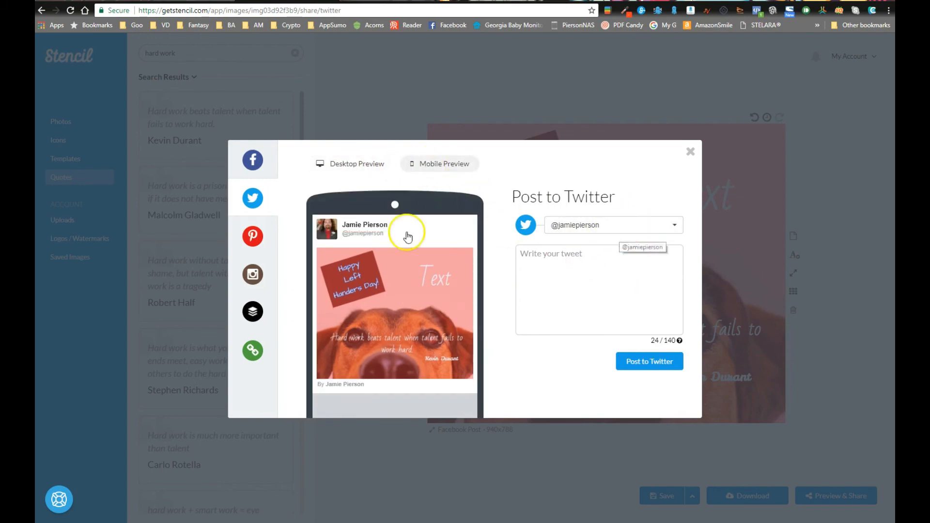
# Review the Pinterest, Instagram, Buffer and direct link sharing options, return to the Facebook post preview and close the sharing dialog.
pyautogui.click(251, 237)
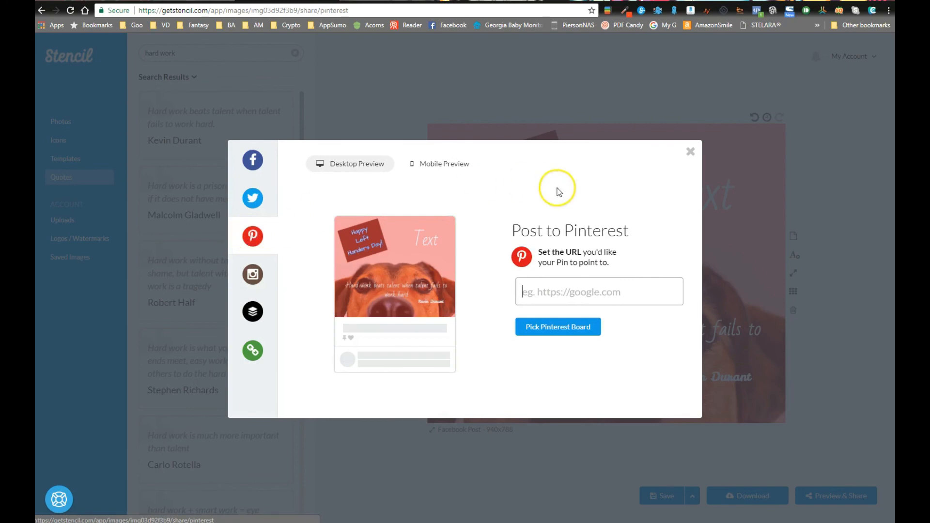
pyautogui.click(253, 284)
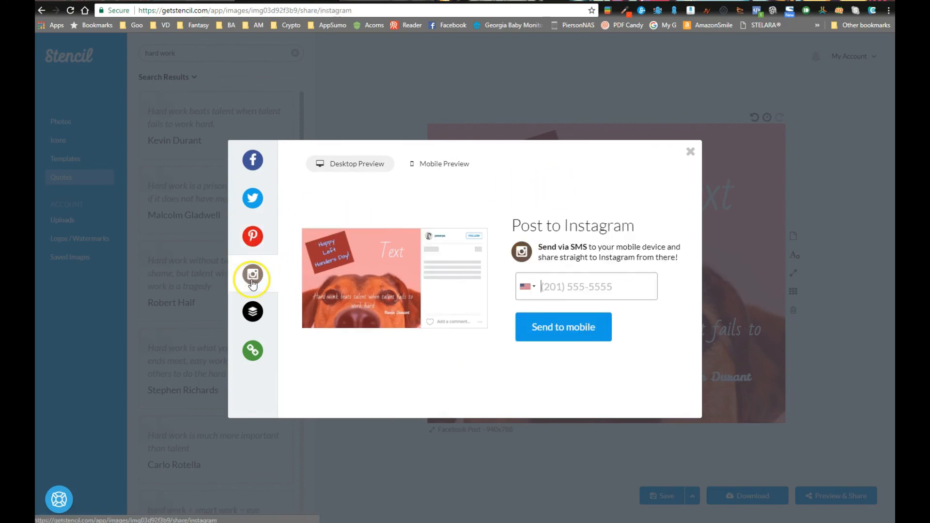
pyautogui.click(251, 312)
pyautogui.click(255, 347)
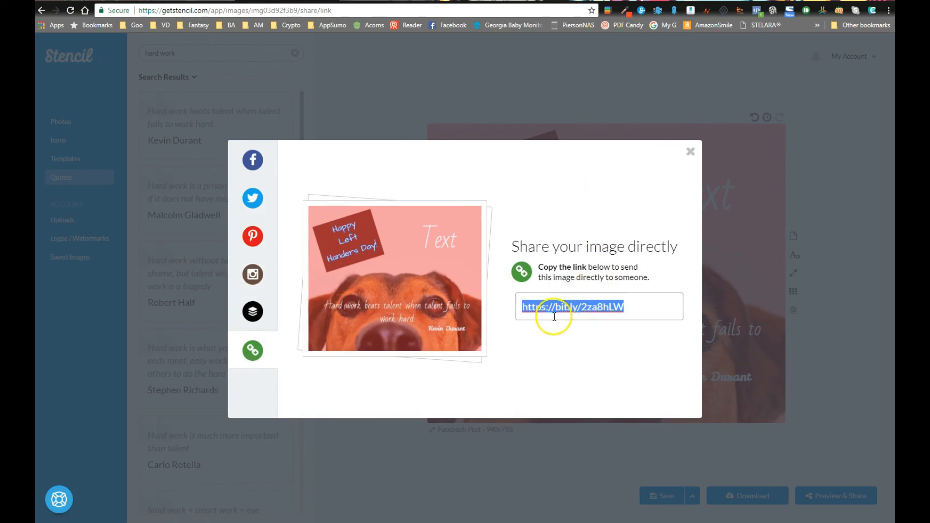
pyautogui.click(252, 160)
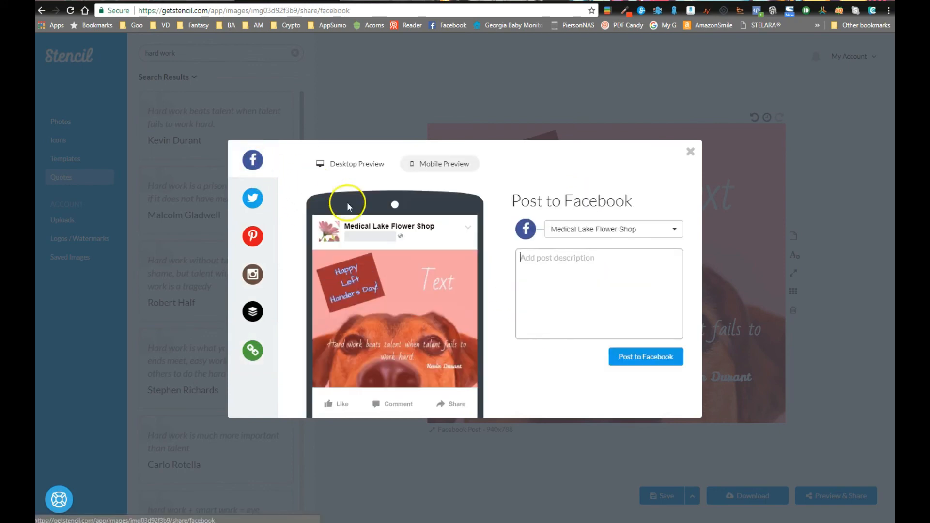
pyautogui.click(690, 151)
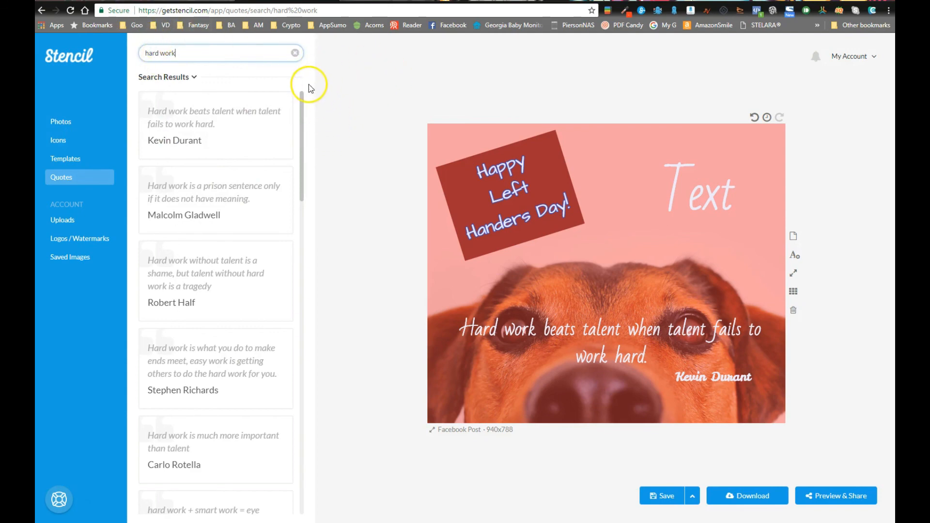
# Switch to the Briefcase account page, look through the subscribed products and view the PromoRepublic product page.
pyautogui.click(387, 2)
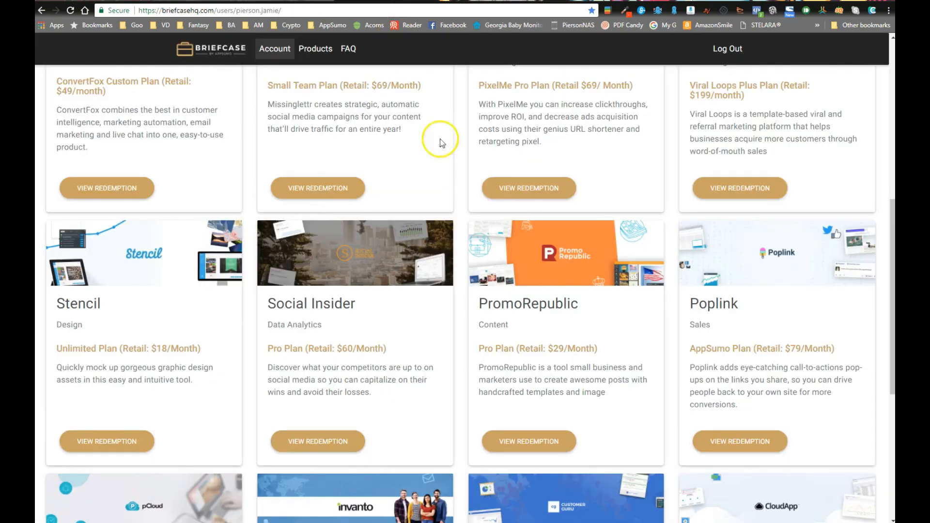
pyautogui.scroll(9, 335, 244)
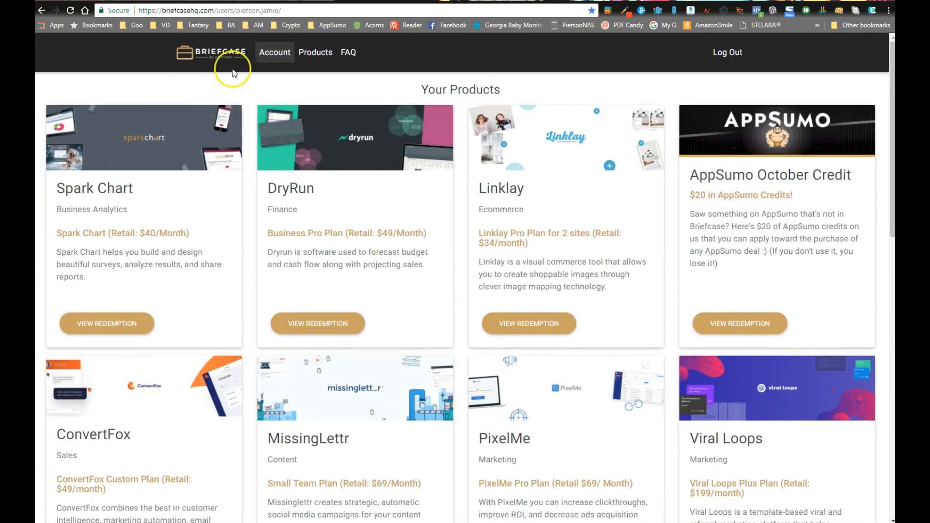
pyautogui.click(233, 52)
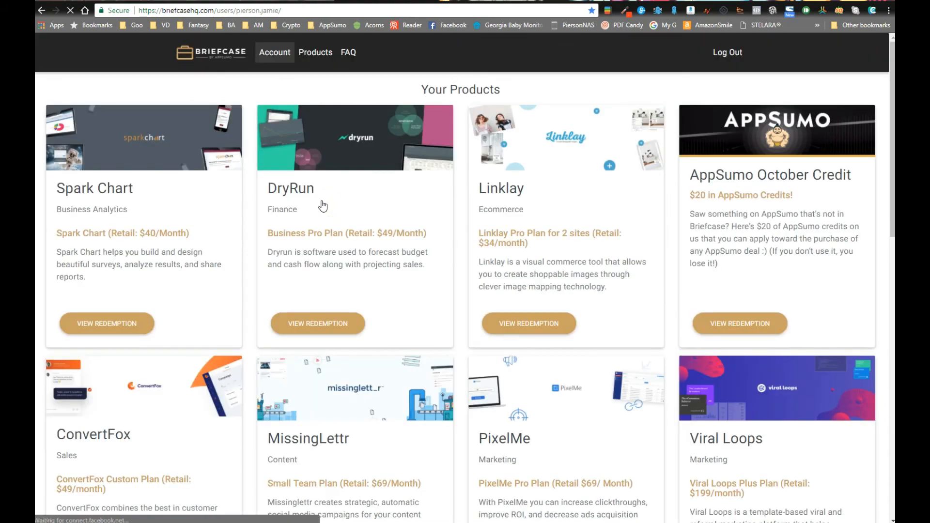
pyautogui.scroll(-8, 405, 349)
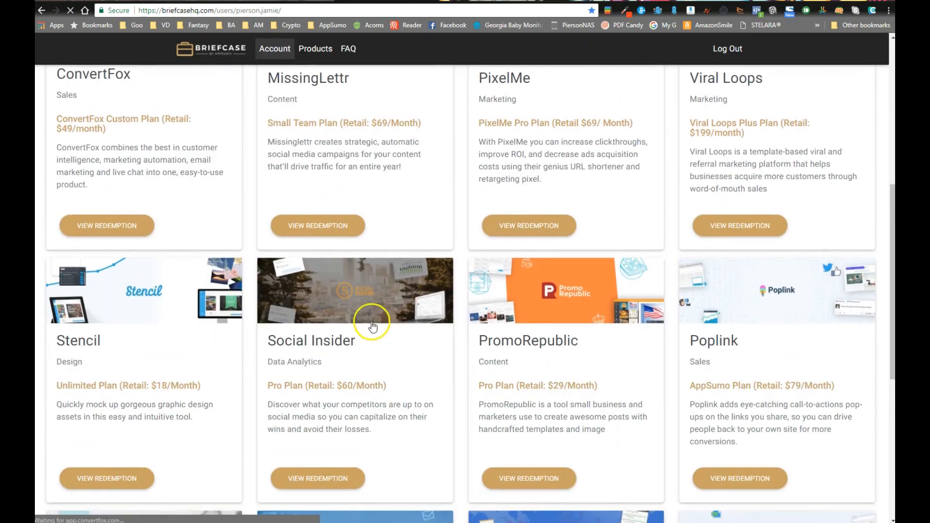
pyautogui.scroll(8, 373, 325)
pyautogui.scroll(-6, 436, 349)
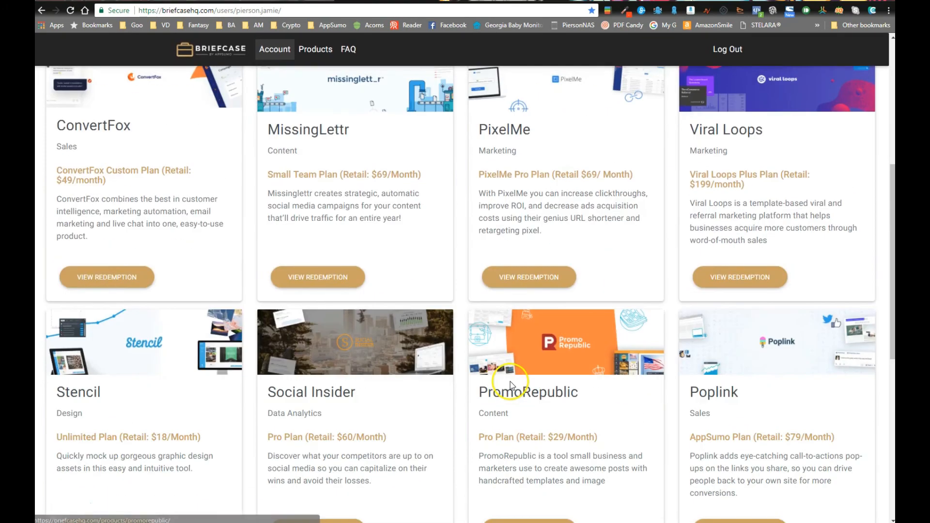
pyautogui.click(567, 345)
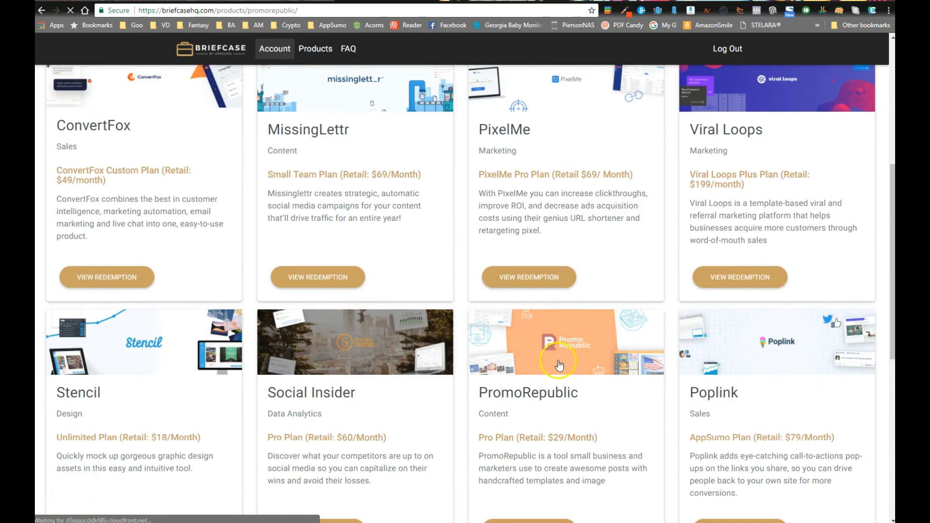
pyautogui.click(342, 269)
pyautogui.click(537, 417)
pyautogui.scroll(-6, 537, 418)
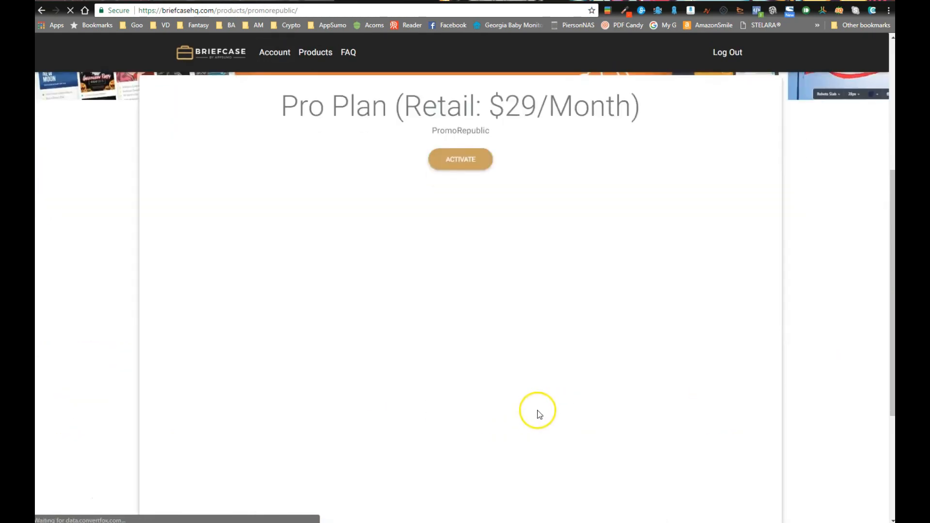
pyautogui.scroll(8, 469, 324)
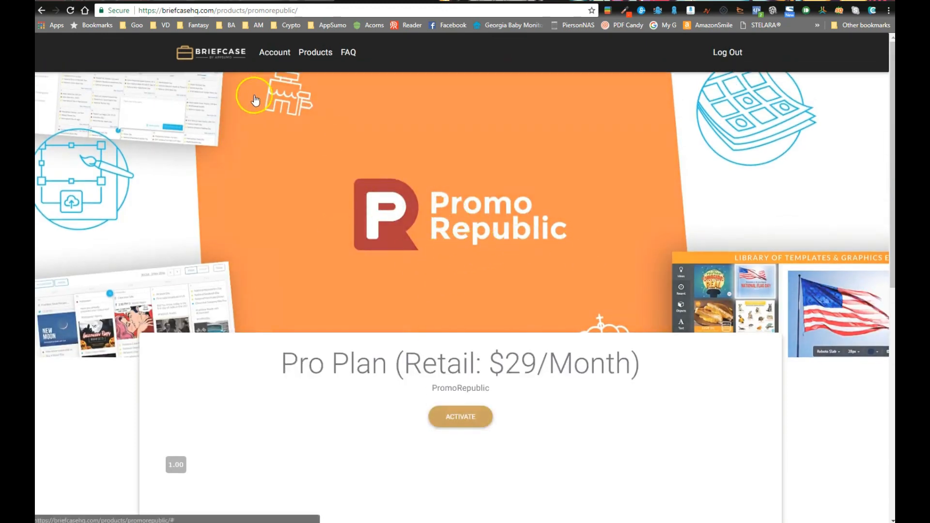
# Return to the Briefcase account's product list and check the link options for the PromoRepublic card.
pyautogui.click(266, 52)
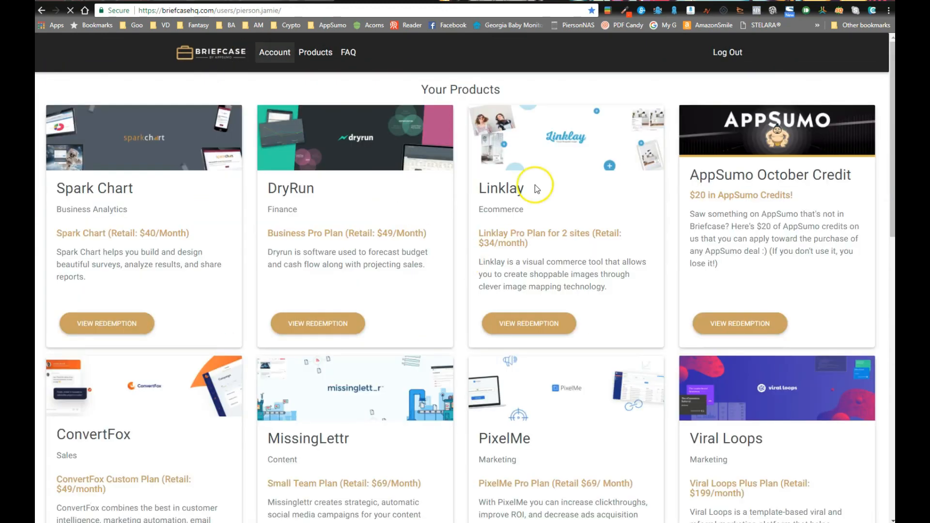
pyautogui.scroll(-1, 477, 277)
pyautogui.scroll(-6, 477, 277)
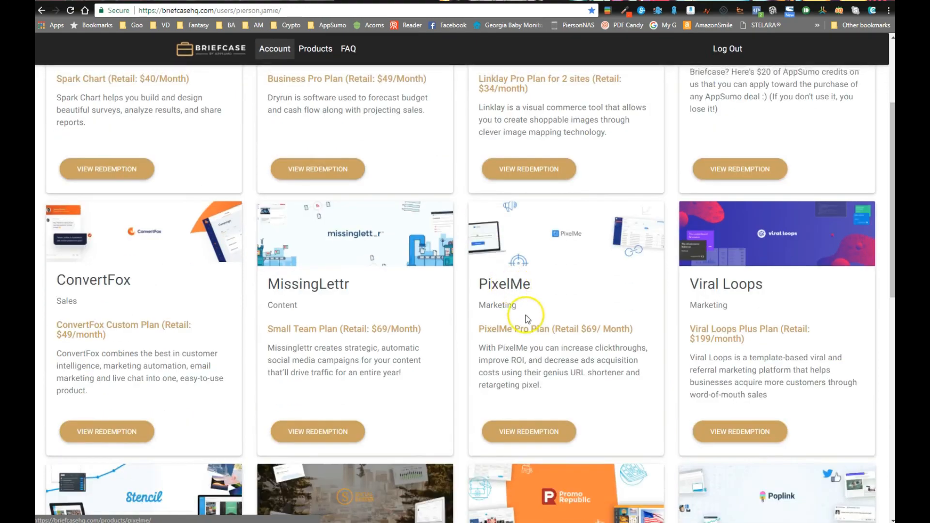
pyautogui.rightClick(571, 290)
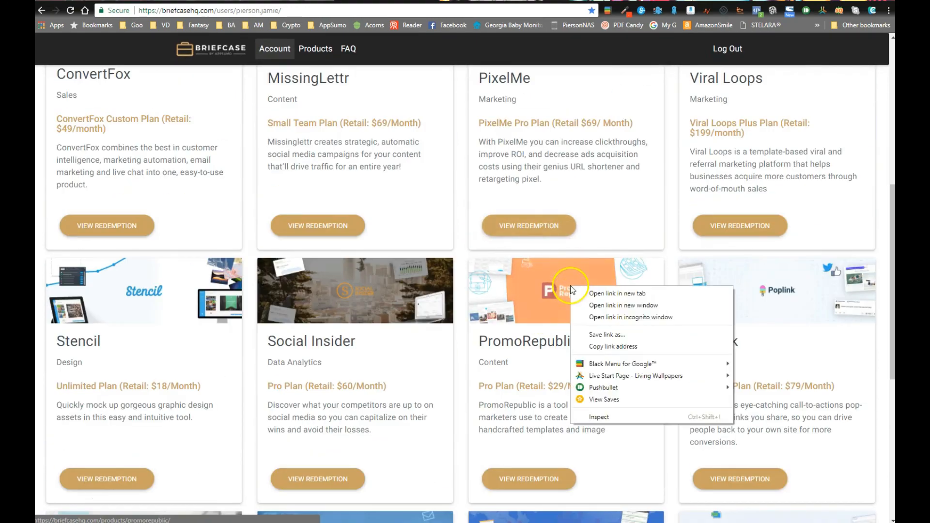
pyautogui.click(406, 360)
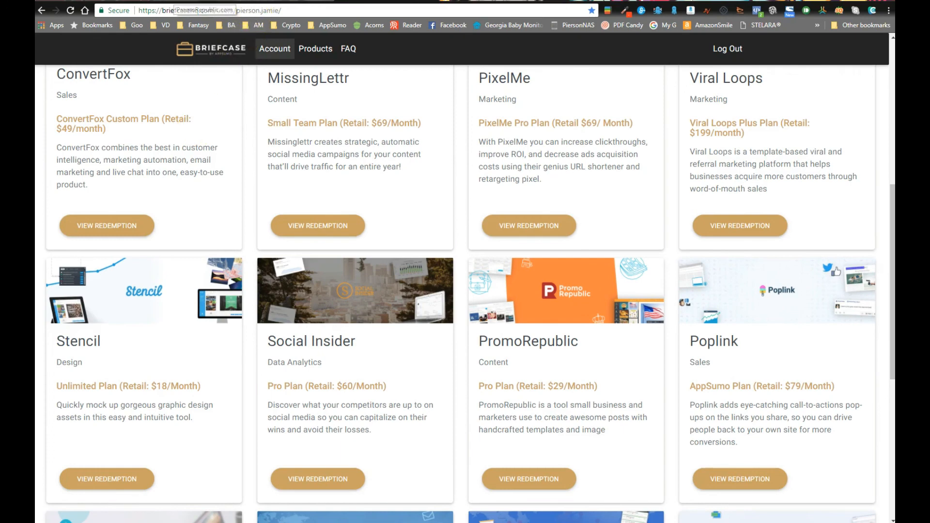
# Switch to PromoRepublic's post ideas and open the National Pumpkin Day image with Stencil.
pyautogui.click(178, 1)
pyautogui.rightClick(144, 259)
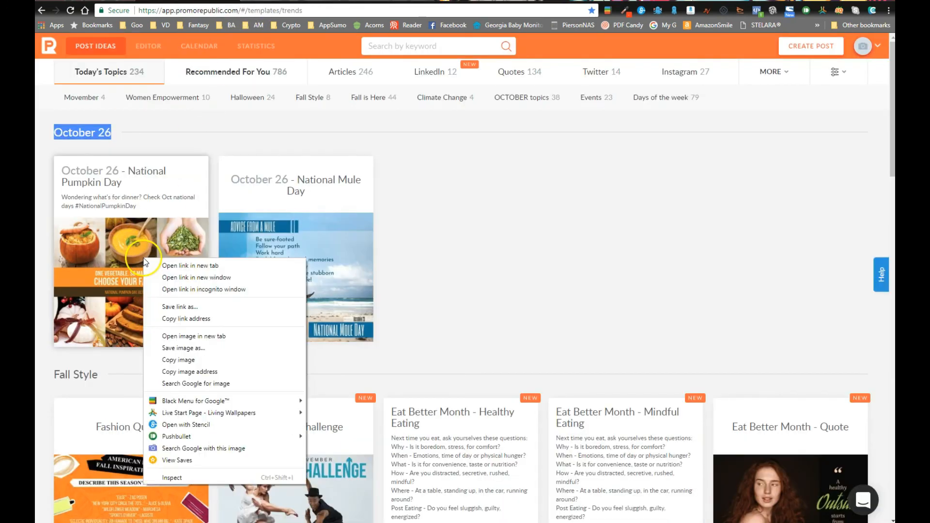
pyautogui.click(507, 254)
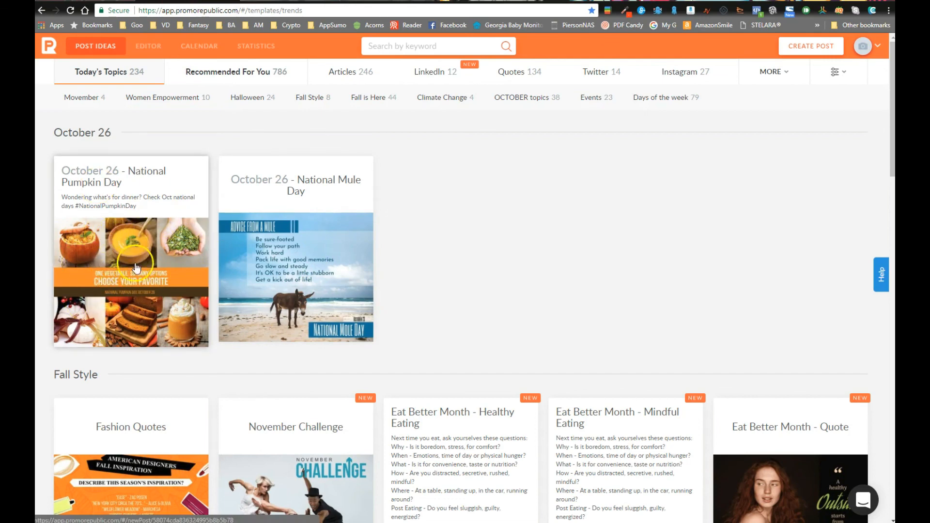
pyautogui.rightClick(134, 266)
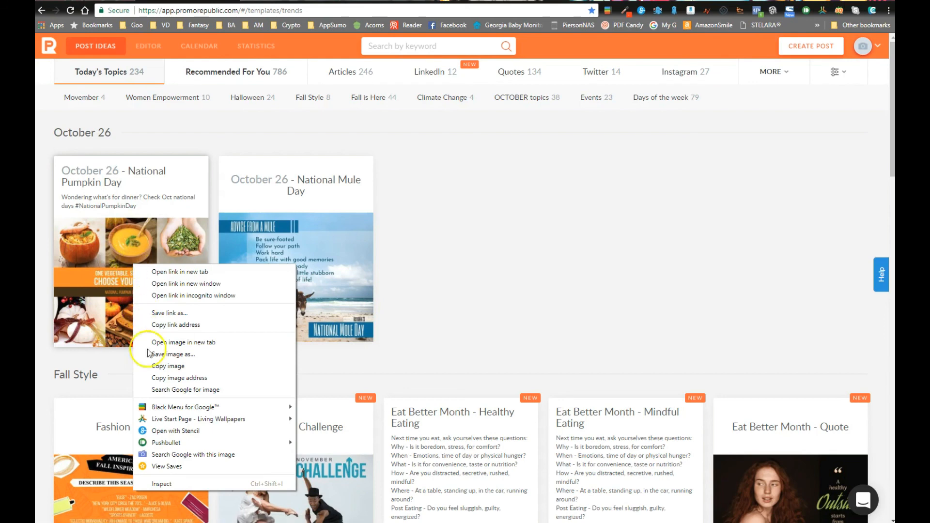
pyautogui.click(174, 430)
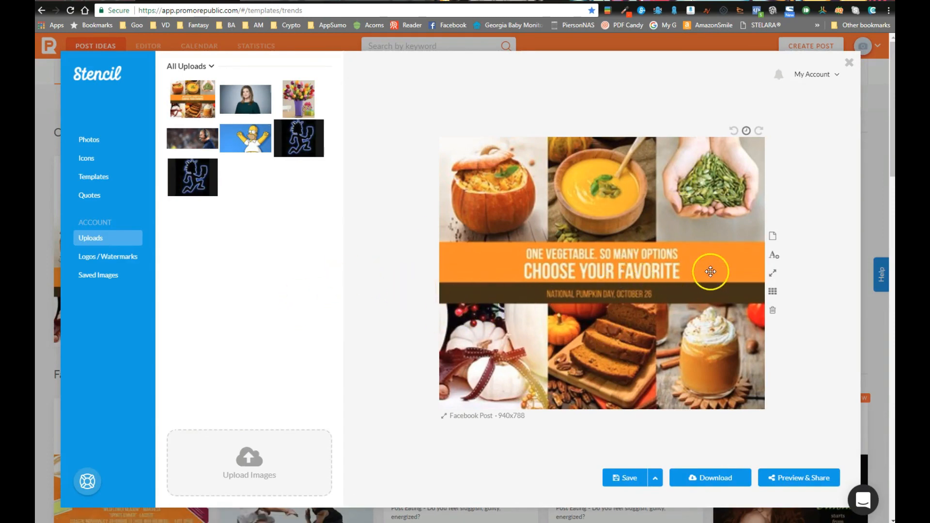
# Convert the pumpkin collage background to a resizable image, enlarge it to over half the canvas width and center it.
pyautogui.click(621, 264)
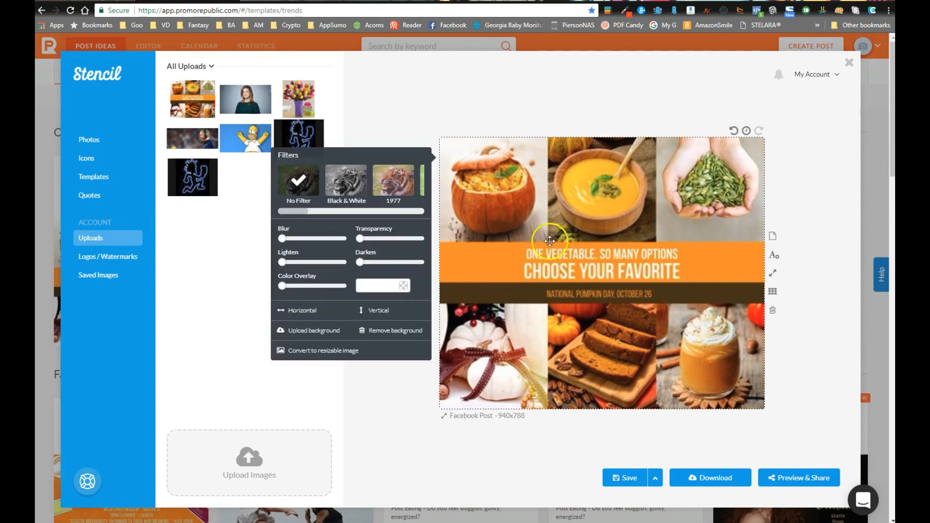
pyautogui.click(312, 352)
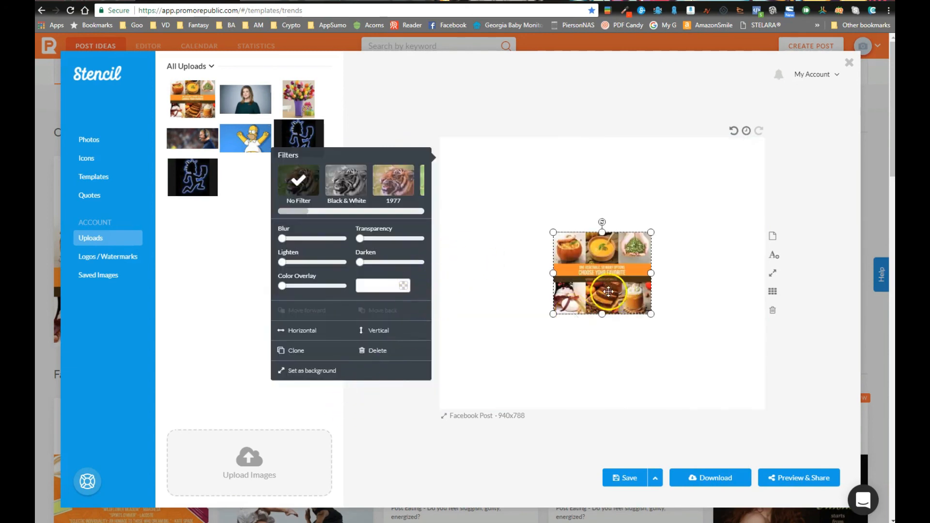
pyautogui.moveTo(650, 314); pyautogui.dragTo(734, 382)
pyautogui.moveTo(647, 336); pyautogui.dragTo(607, 314)
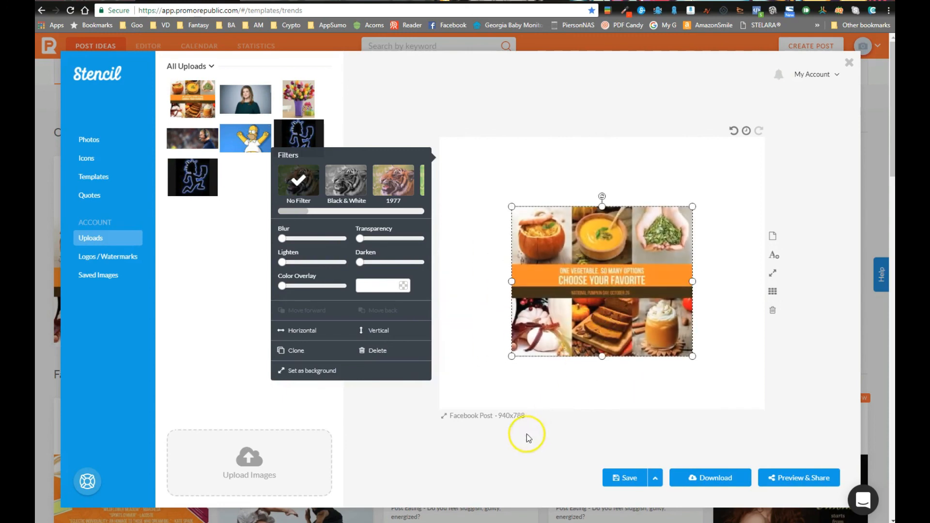
pyautogui.click(462, 436)
# Review the preset post sizes and set the canvas to Instagram Post (1080x1080).
pyautogui.click(474, 415)
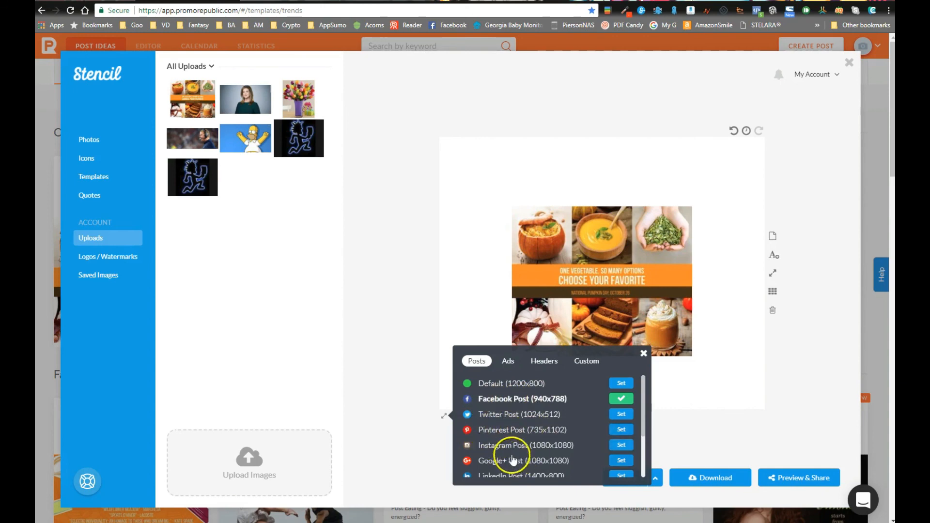
pyautogui.scroll(-2, 514, 449)
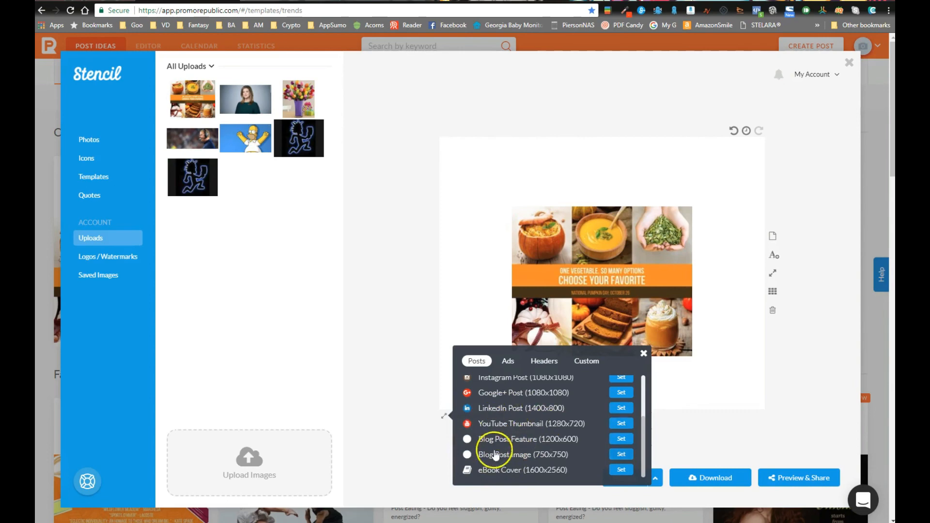
pyautogui.scroll(2, 499, 453)
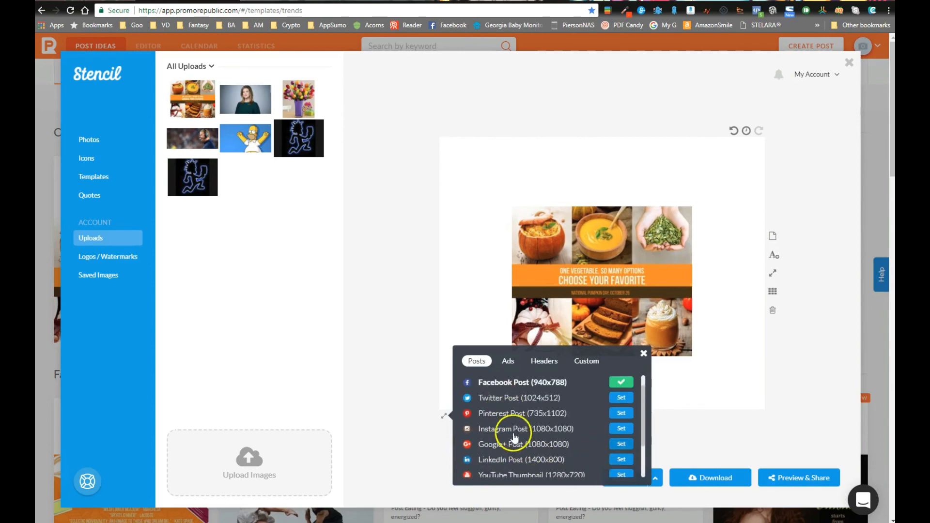
pyautogui.click(513, 430)
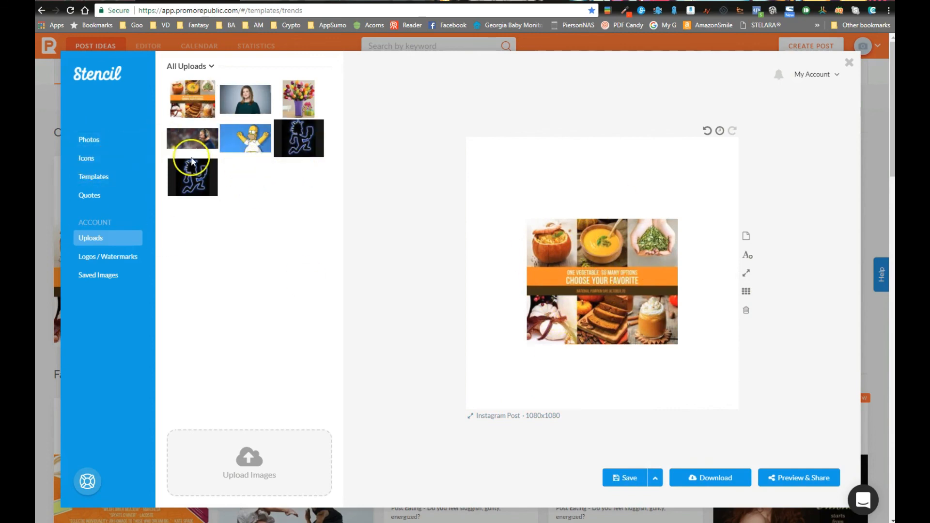
# Try the uploaded tulip bouquet photo as the canvas background and undo it.
pyautogui.moveTo(211, 189)
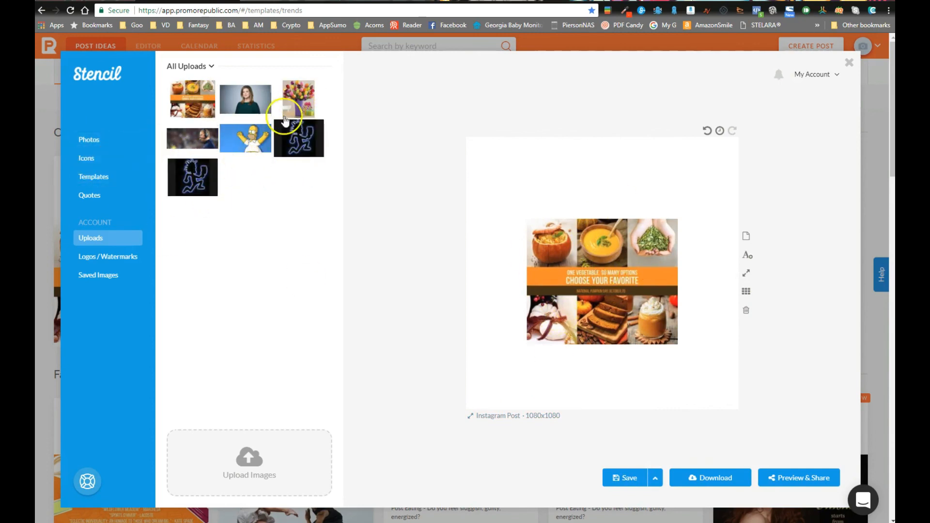
pyautogui.moveTo(293, 101); pyautogui.dragTo(506, 195)
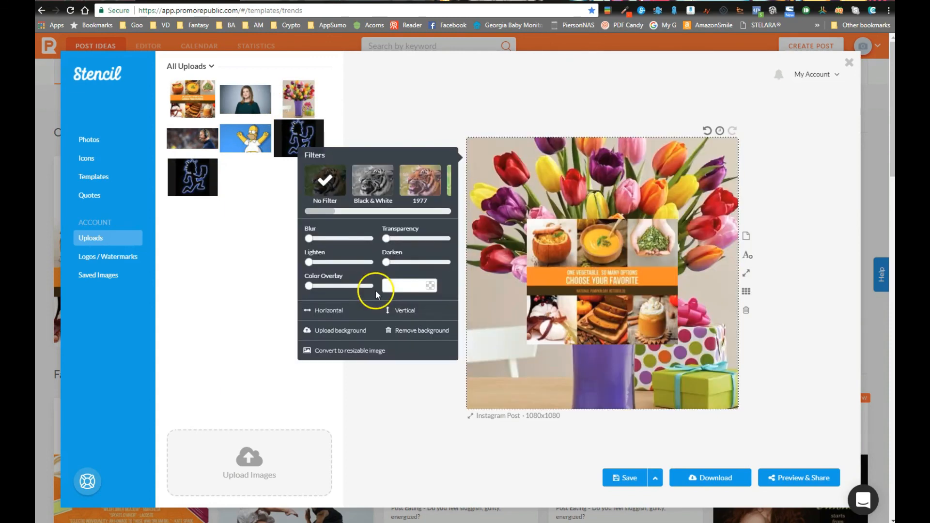
pyautogui.click(707, 131)
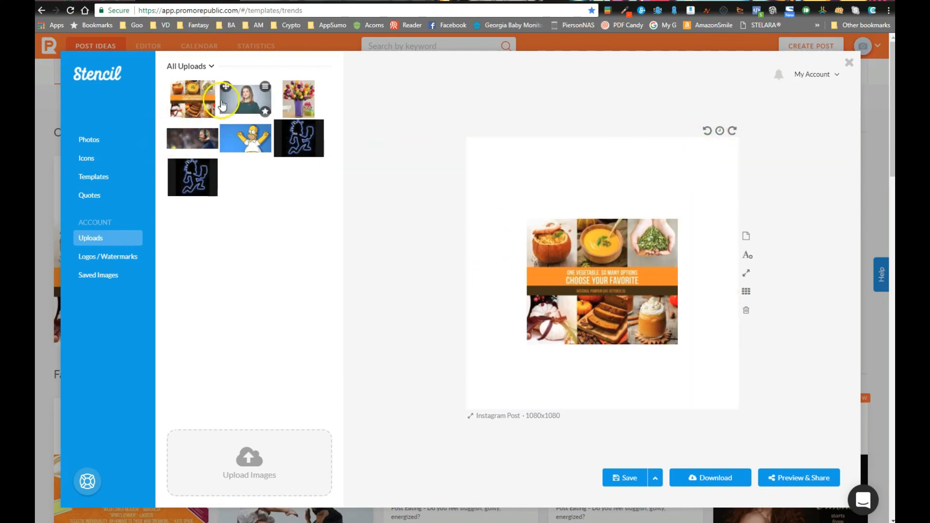
# Add the uploaded portrait of the woman as a small image over the middle of the pumpkin collage.
pyautogui.moveTo(192, 99); pyautogui.dragTo(531, 341)
pyautogui.moveTo(246, 99); pyautogui.dragTo(562, 343)
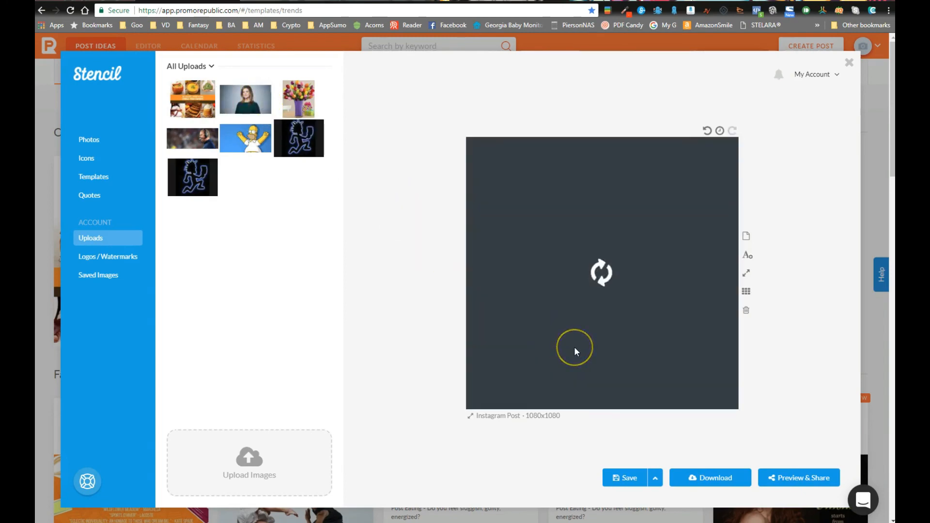
pyautogui.moveTo(599, 275); pyautogui.dragTo(591, 279)
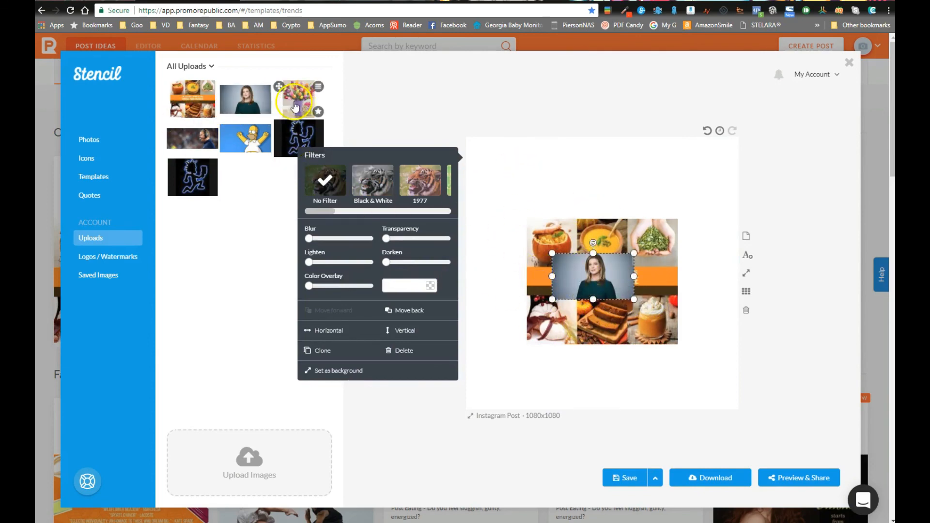
# Set the Homer Simpson upload as background, move the collage to the canvas's upper left and the portrait below it, and close the editor.
pyautogui.moveTo(232, 141); pyautogui.dragTo(564, 213)
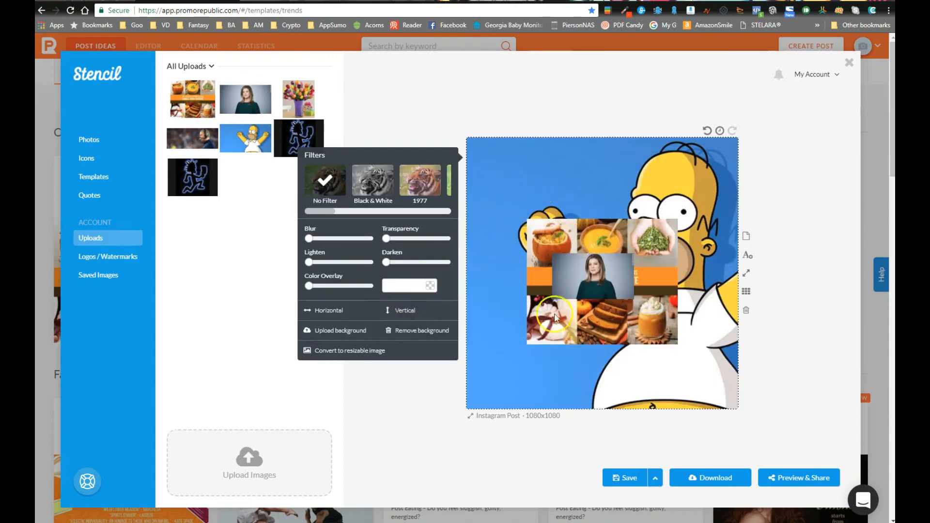
pyautogui.moveTo(555, 317); pyautogui.dragTo(498, 255)
pyautogui.moveTo(588, 290); pyautogui.dragTo(585, 349)
pyautogui.click(227, 295)
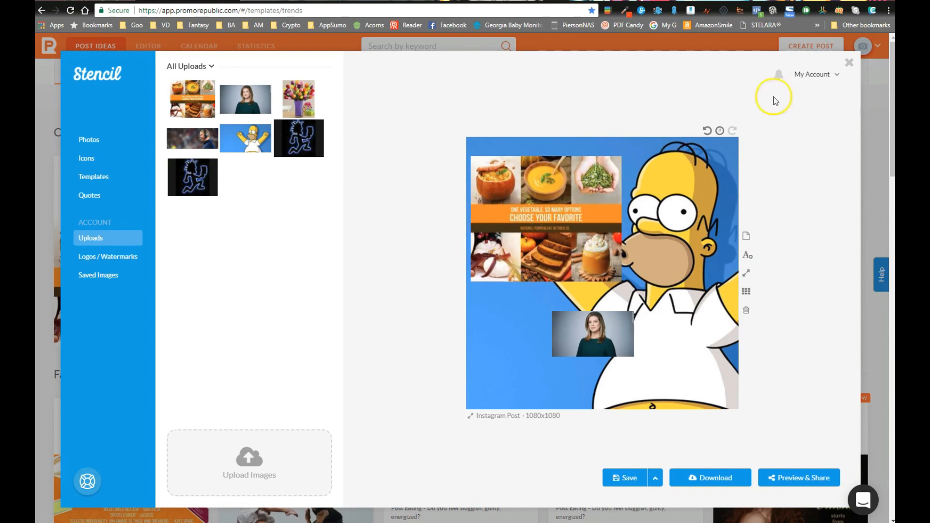
pyautogui.click(850, 63)
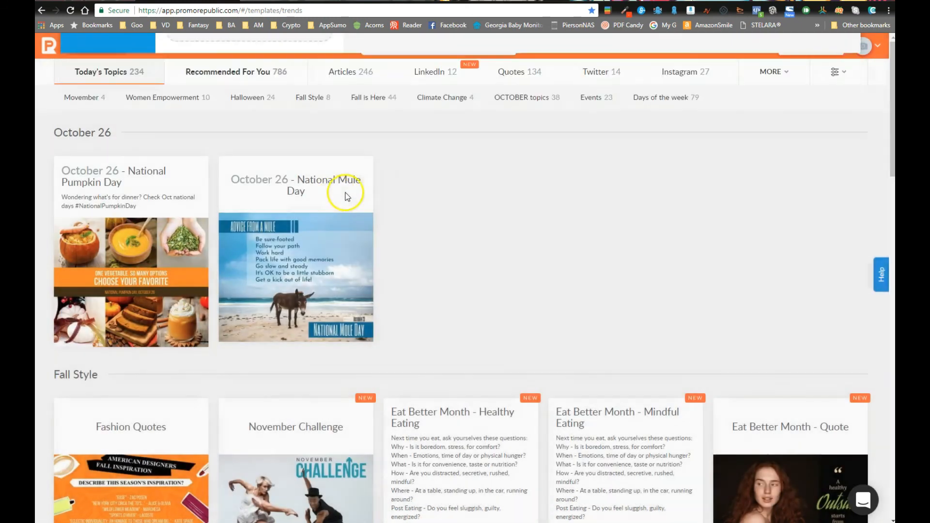